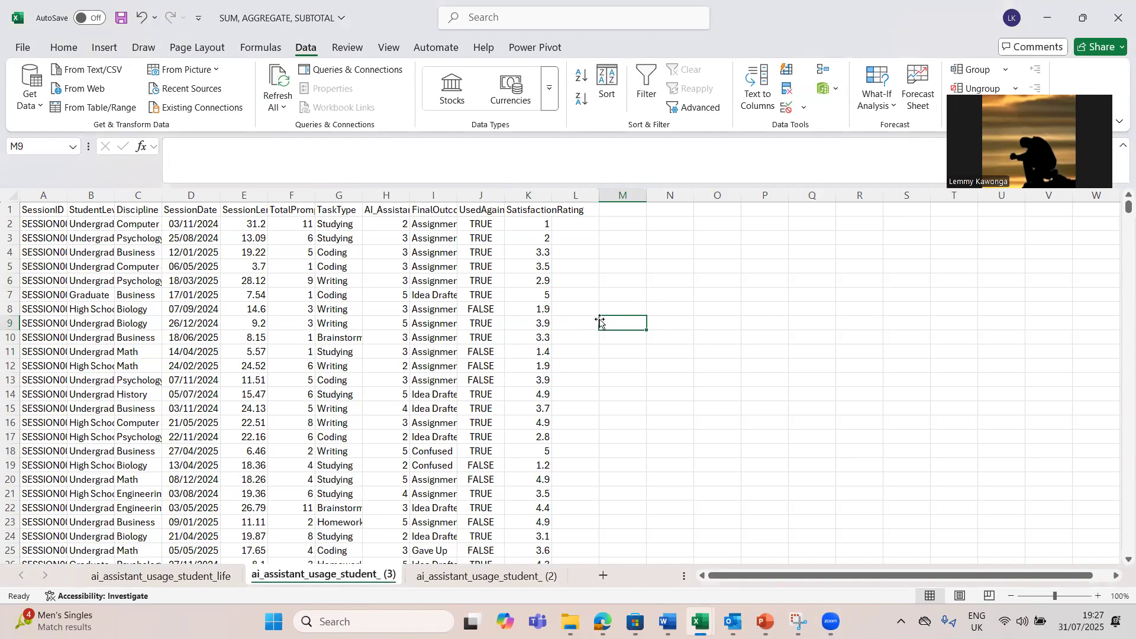
# Step: Auto-fit the widths of all columns in the worksheet to their contents
pyautogui.click(247, 309)
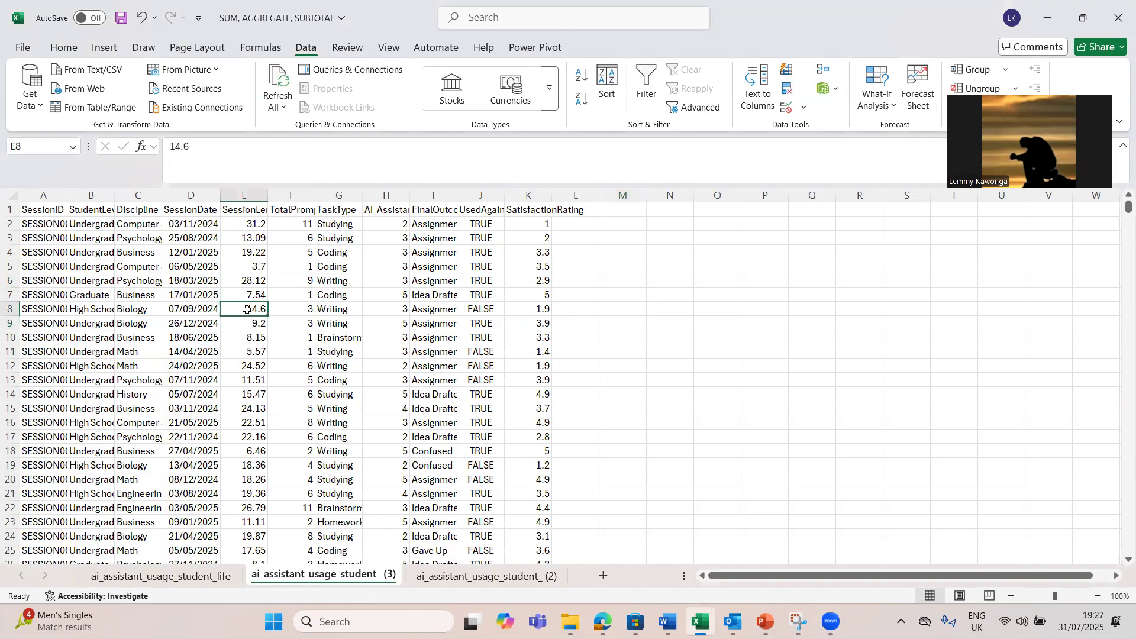
pyautogui.press('Left')
pyautogui.press('Left')
pyautogui.press('Left')
pyautogui.press('Left')
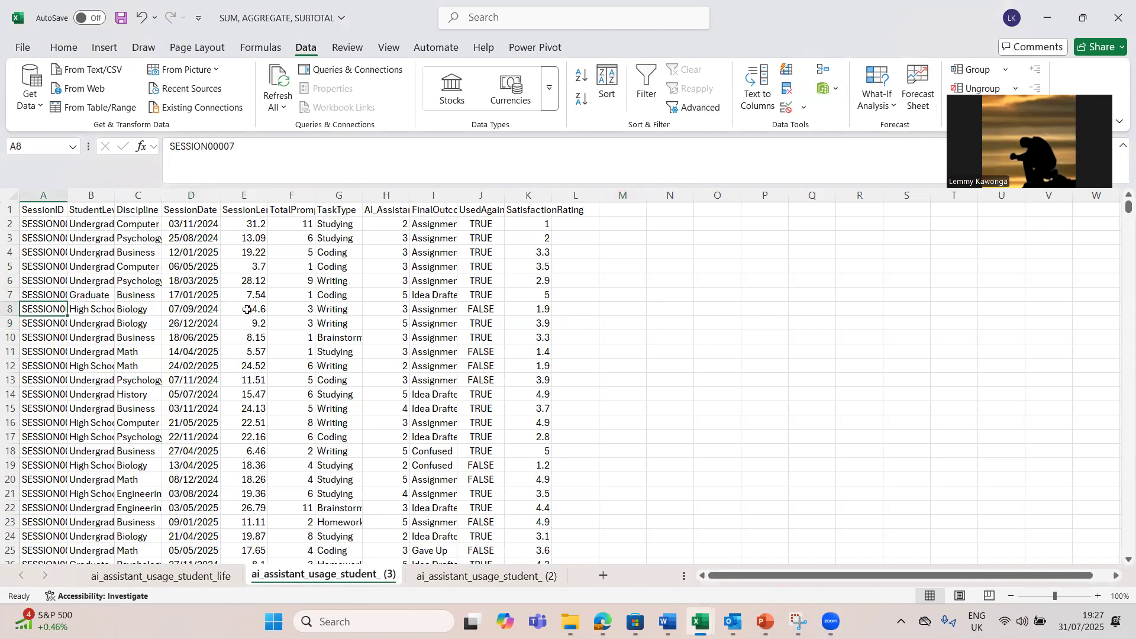
pyautogui.click(13, 197)
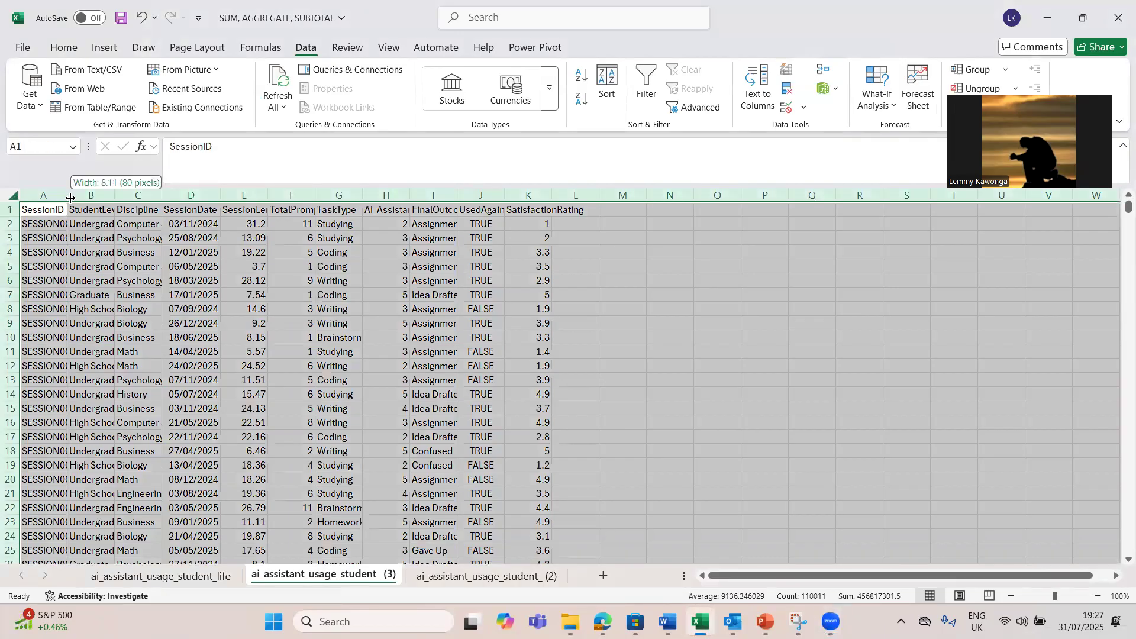
pyautogui.doubleClick(67, 196)
pyautogui.click(463, 349)
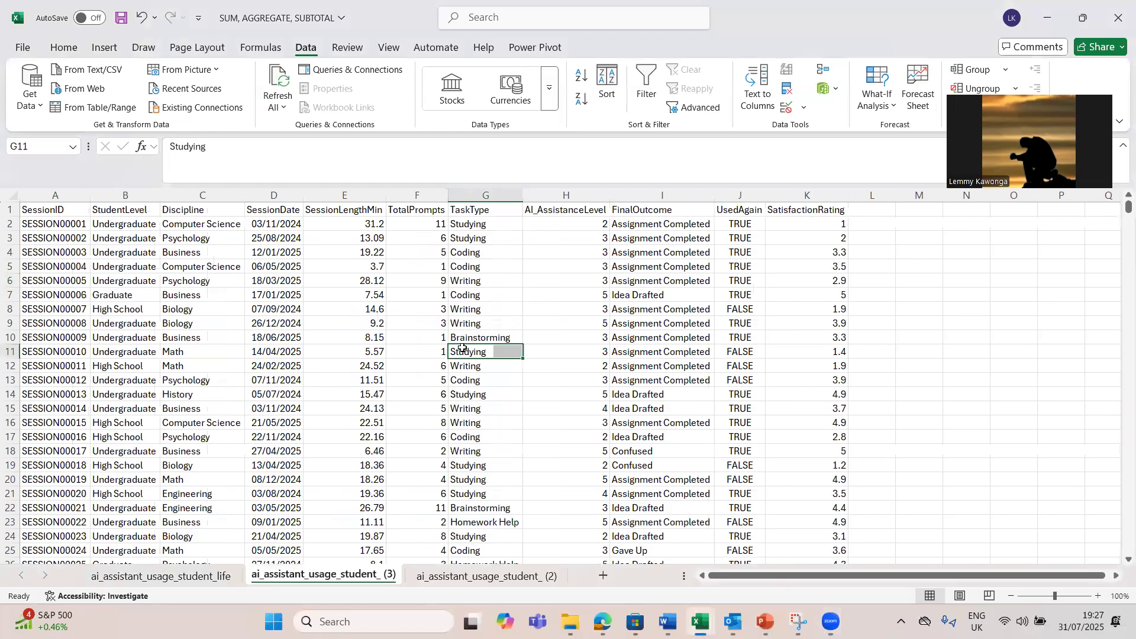
pyautogui.click(372, 365)
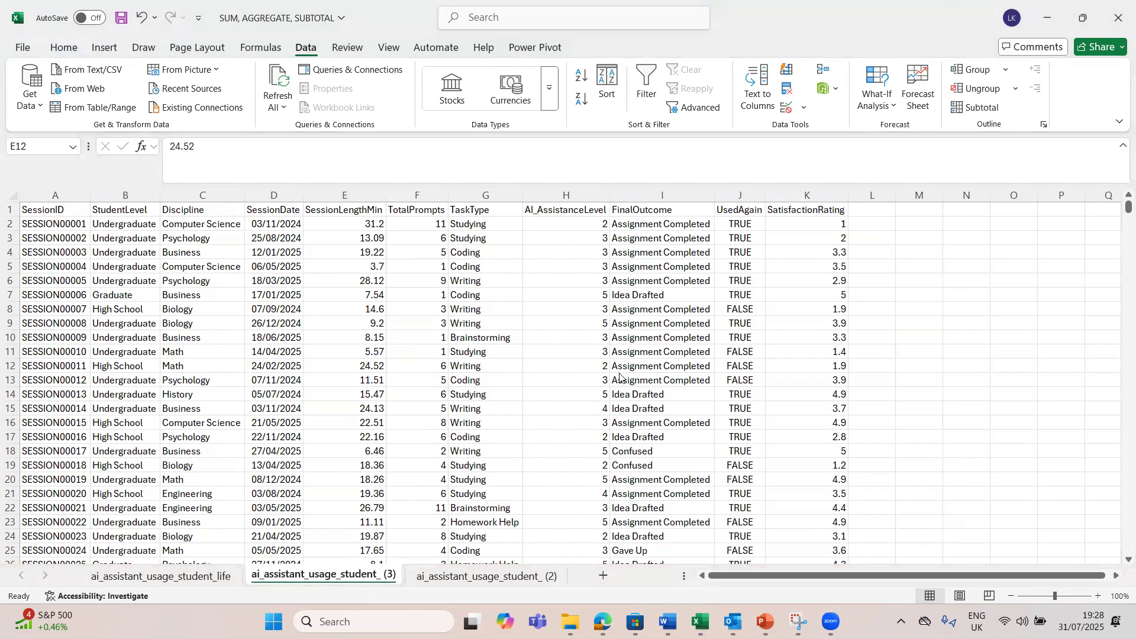
pyautogui.click(470, 378)
pyautogui.click(472, 325)
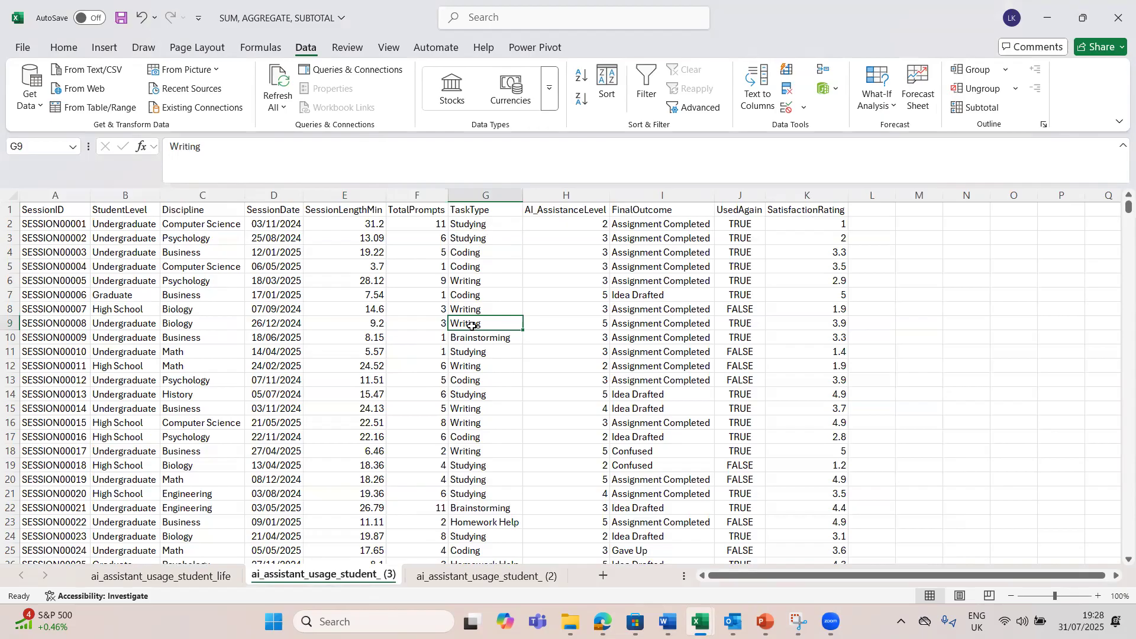
pyautogui.click(368, 388)
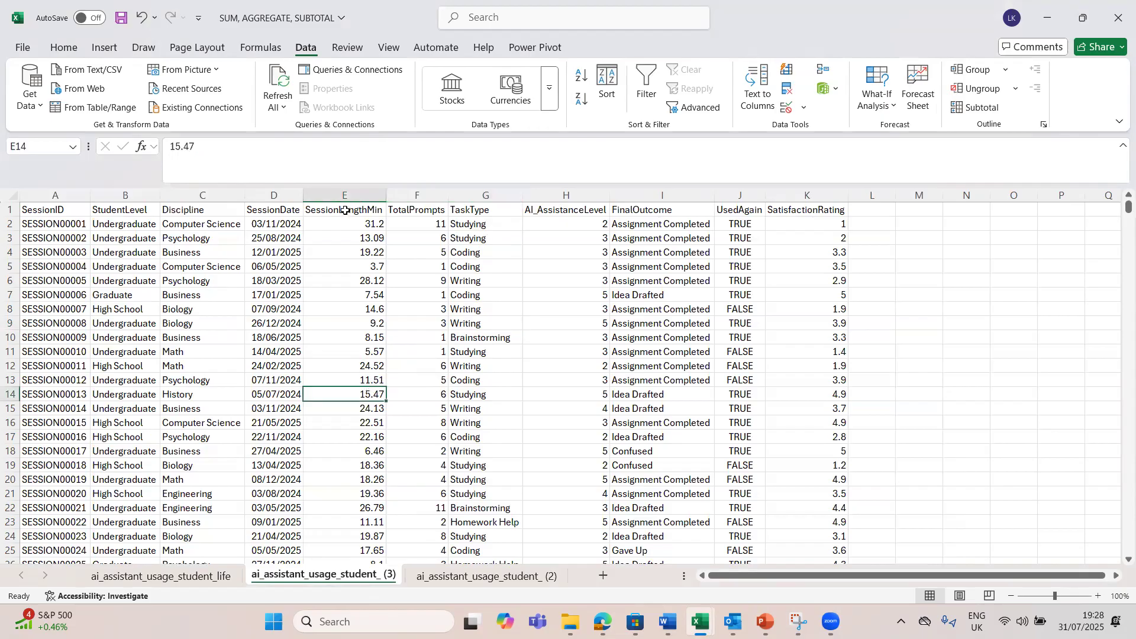
# Step: Find the end of the SessionLengthMin data and check the whole column's sum in the selection statistics
pyautogui.click(378, 222)
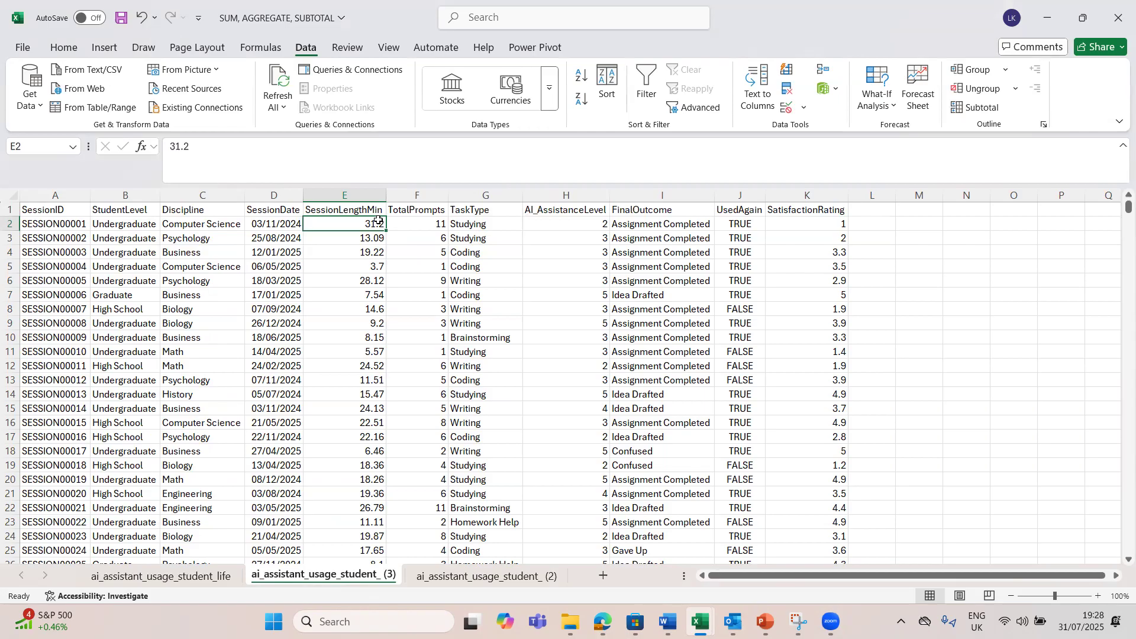
pyautogui.hotkey('ctrl', 'Down')
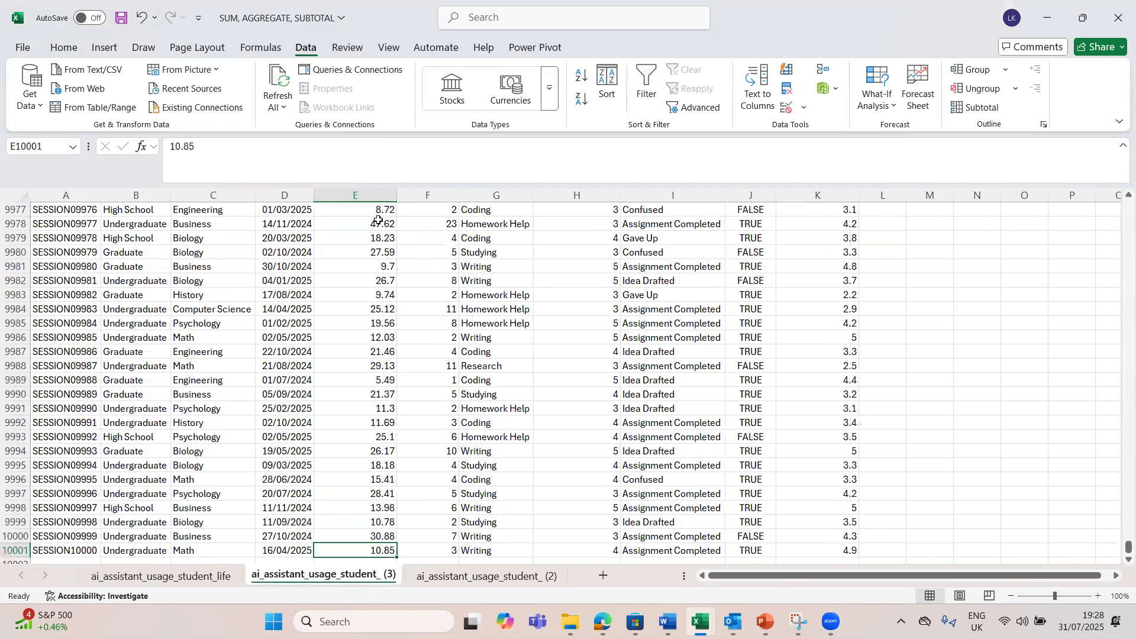
pyautogui.press('Down')
pyautogui.press('Down')
pyautogui.press('Down')
pyautogui.press('Down')
pyautogui.press('Down')
pyautogui.press('Down')
pyautogui.press('Down')
pyautogui.press('Down')
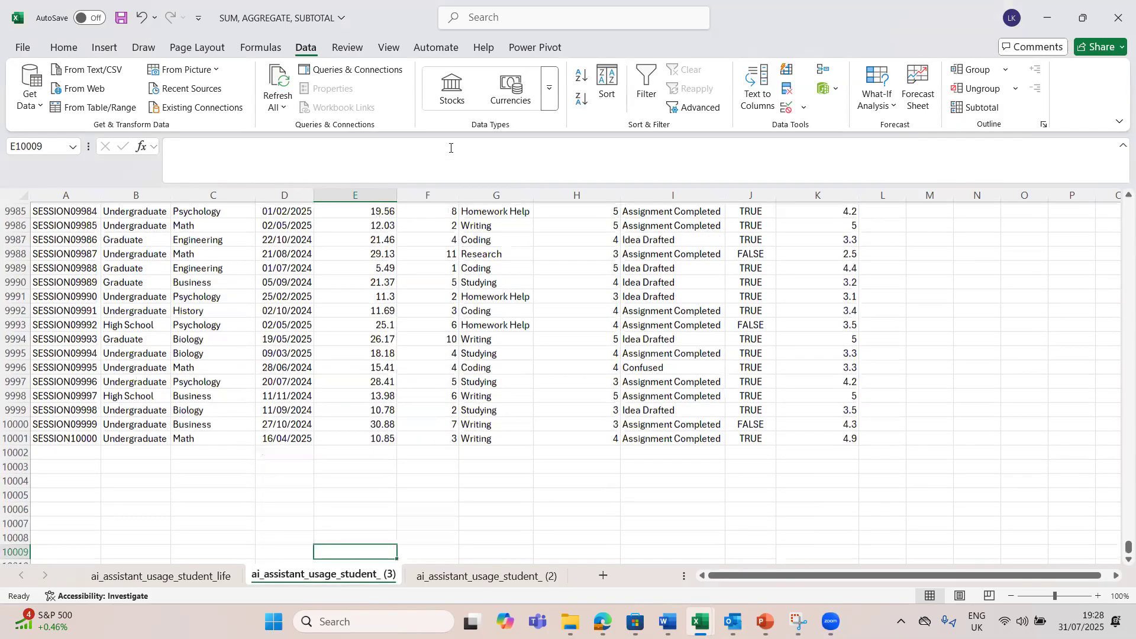
pyautogui.click(374, 449)
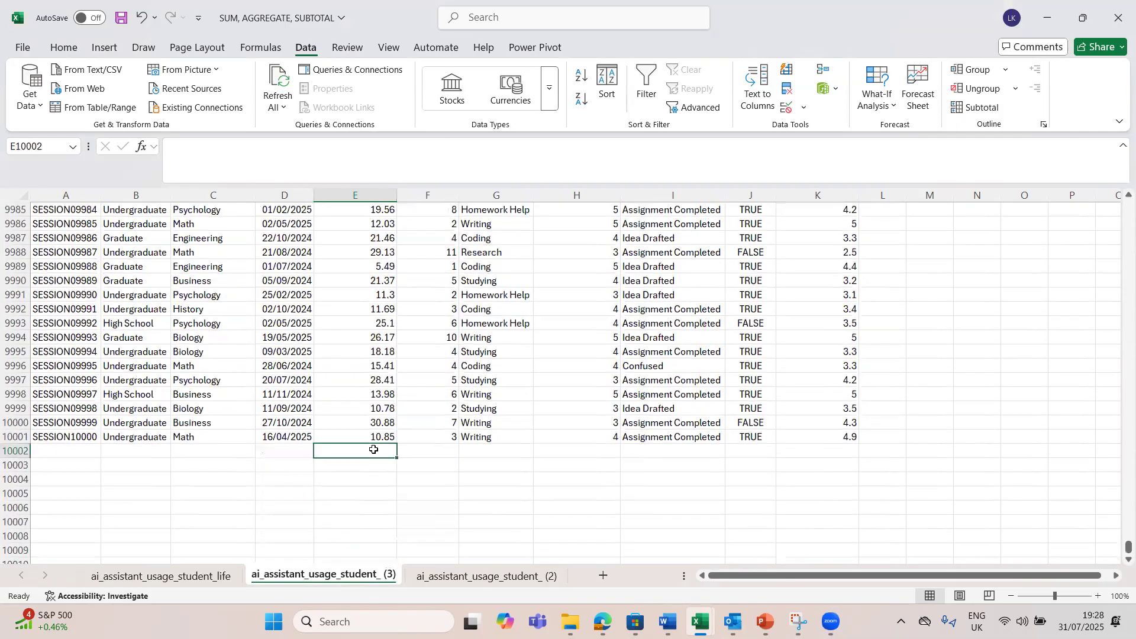
pyautogui.click(394, 479)
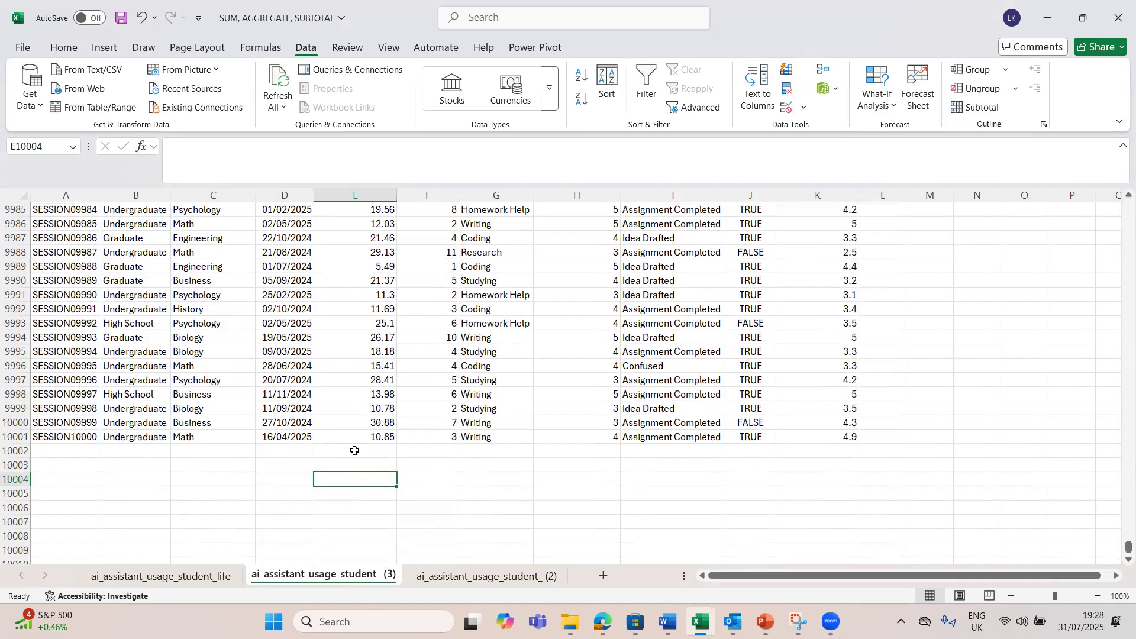
pyautogui.click(385, 455)
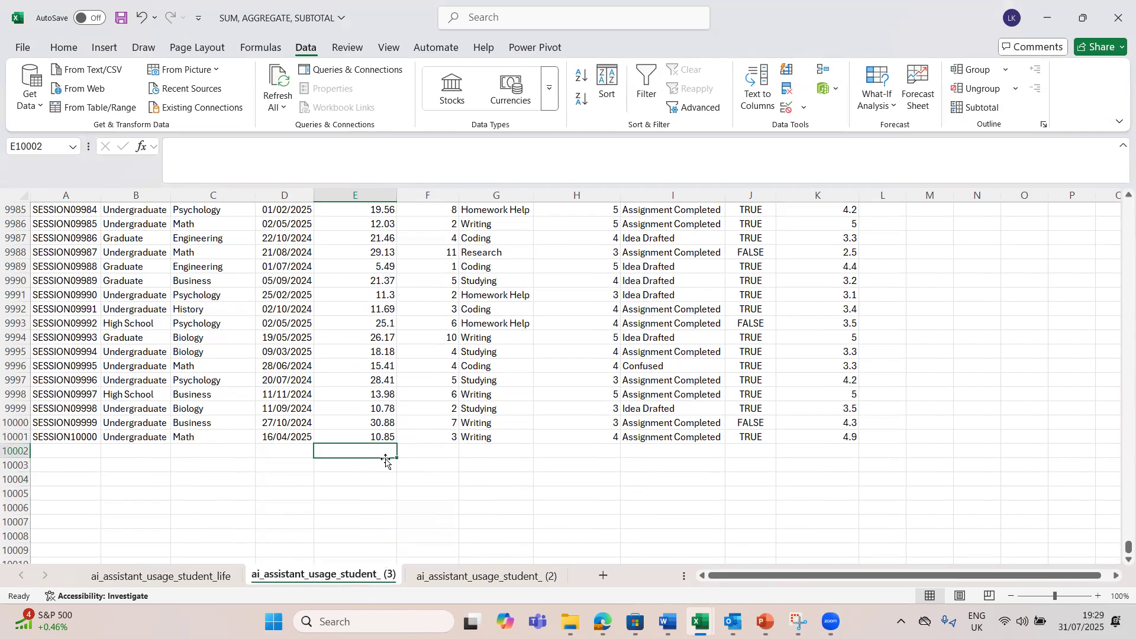
pyautogui.click(367, 470)
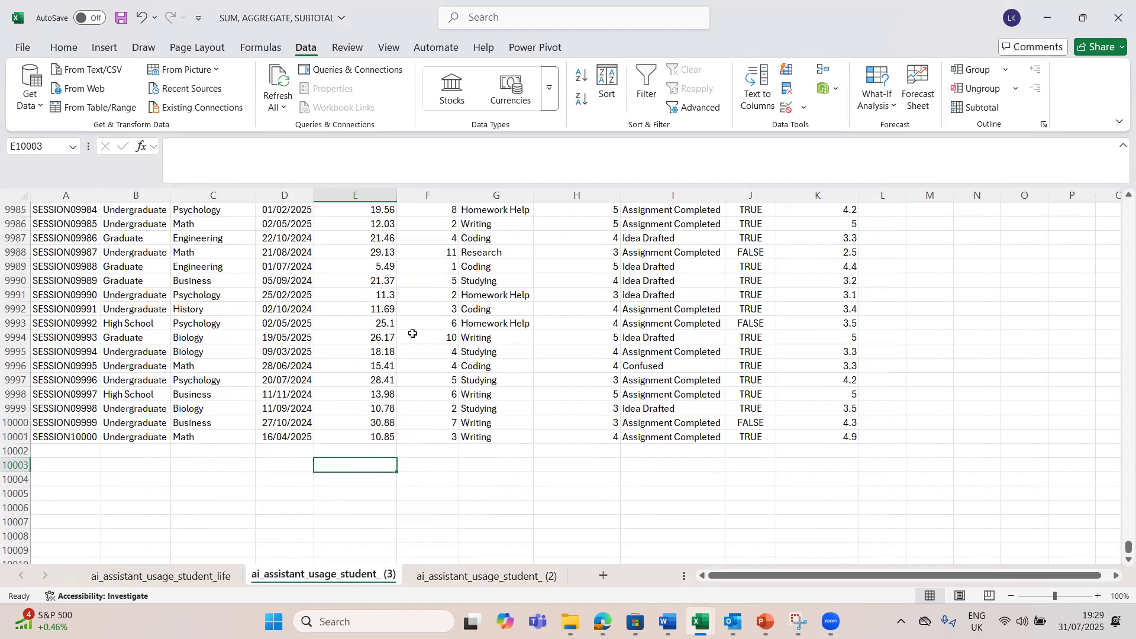
pyautogui.click(363, 194)
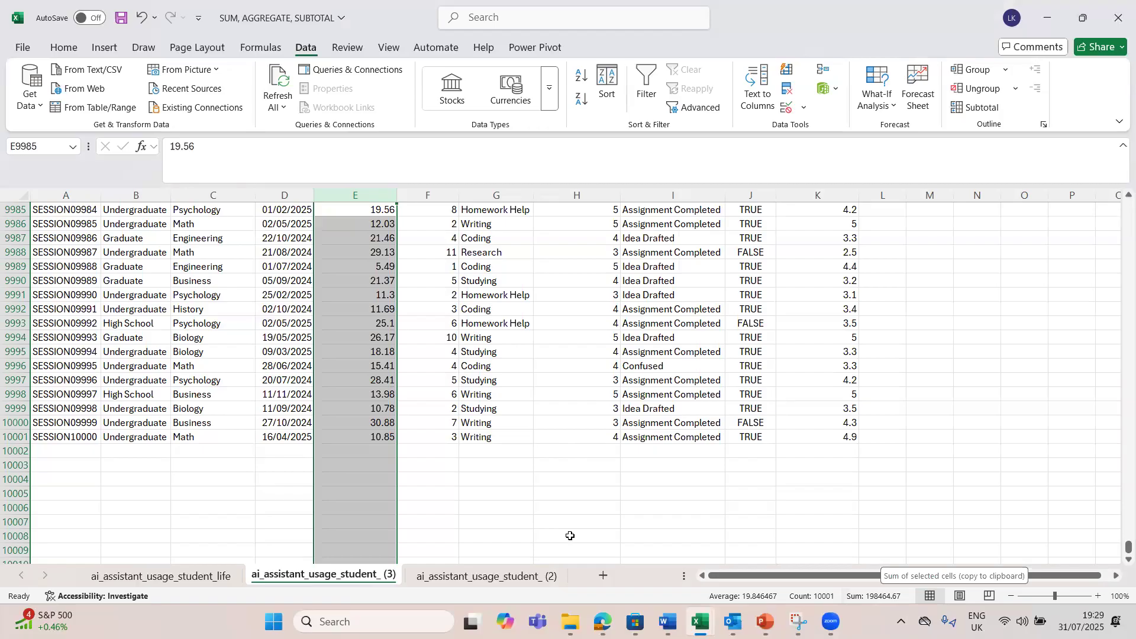
# Step: Total the SessionLengthMin data in cell E10003 with the formula =SUM(E2:E10001)
pyautogui.click(364, 465)
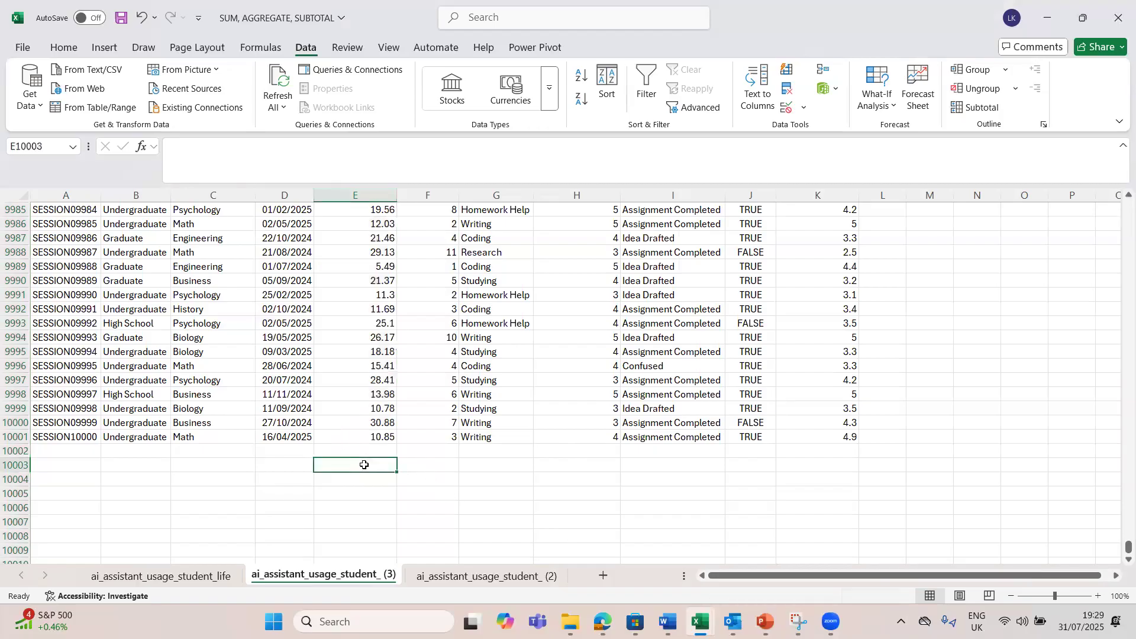
pyautogui.write('=sum')
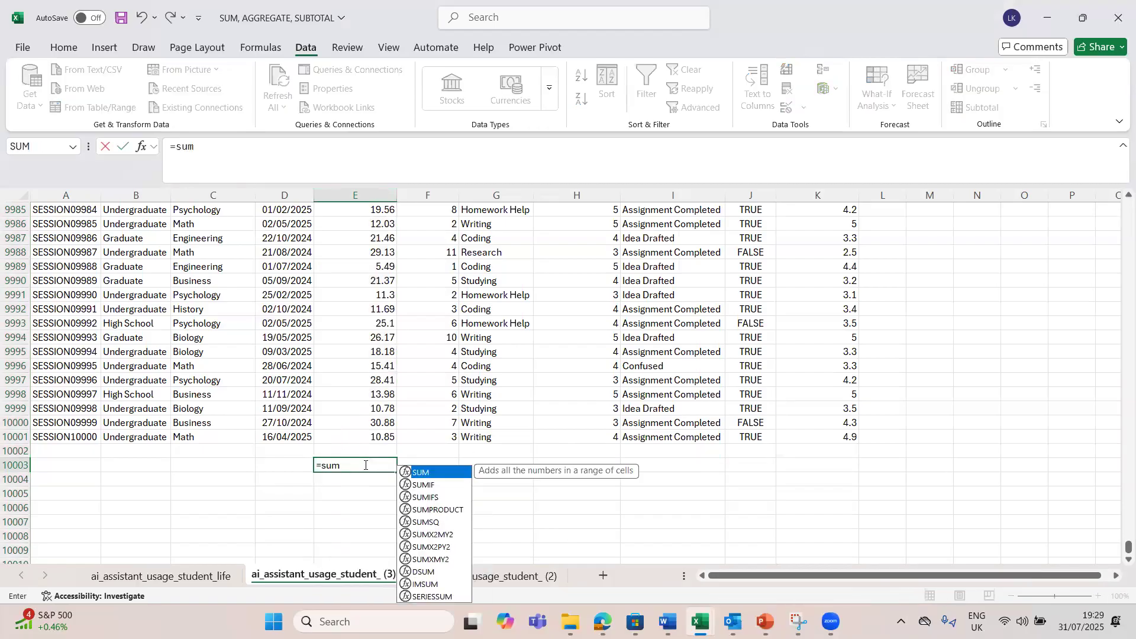
pyautogui.press('Tab')
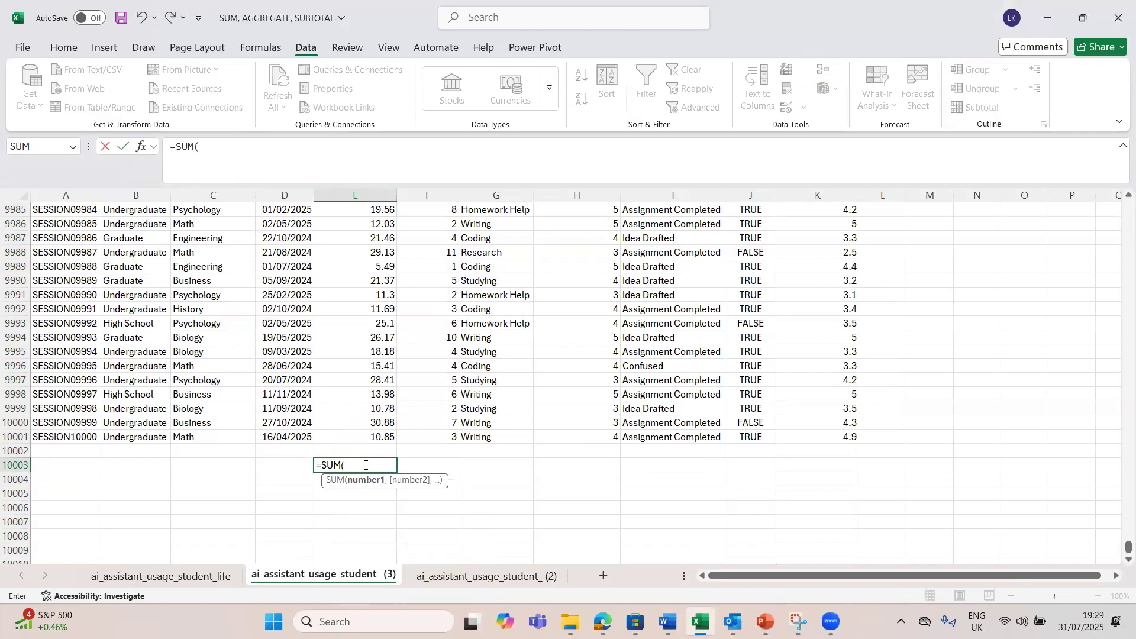
pyautogui.click(375, 433)
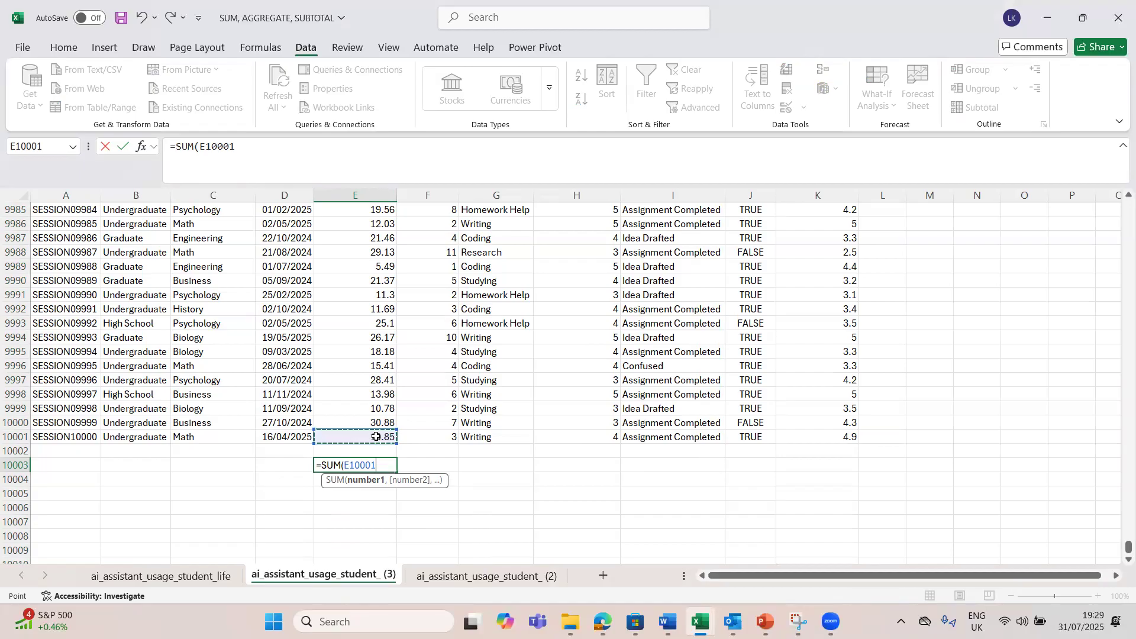
pyautogui.press('super+space')
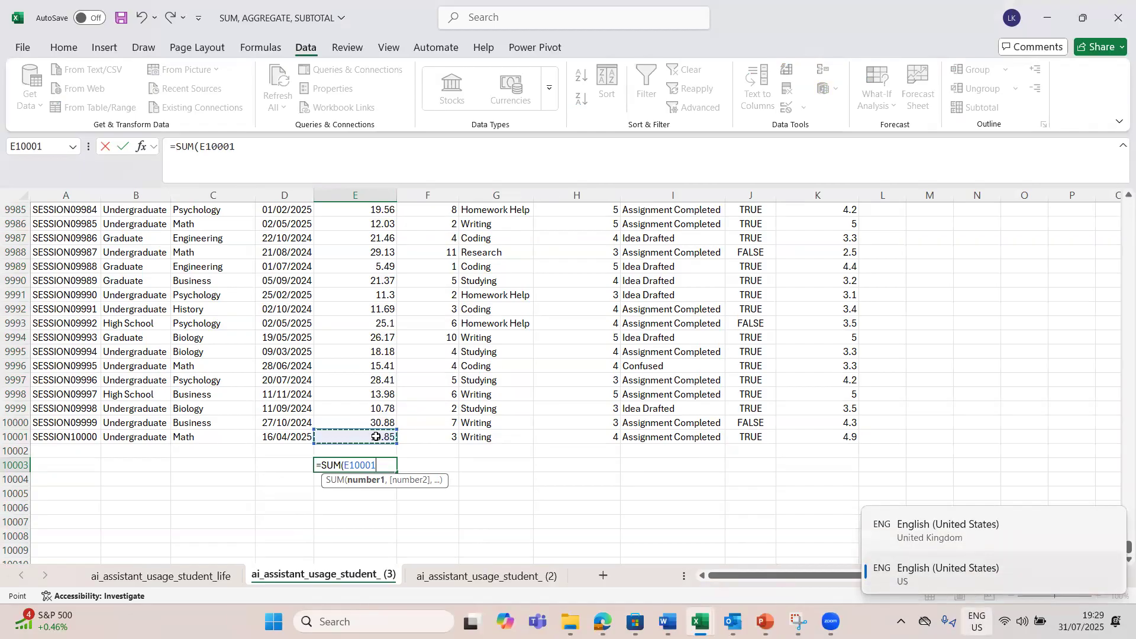
pyautogui.hotkey('ctrl', 'shift', 'Up')
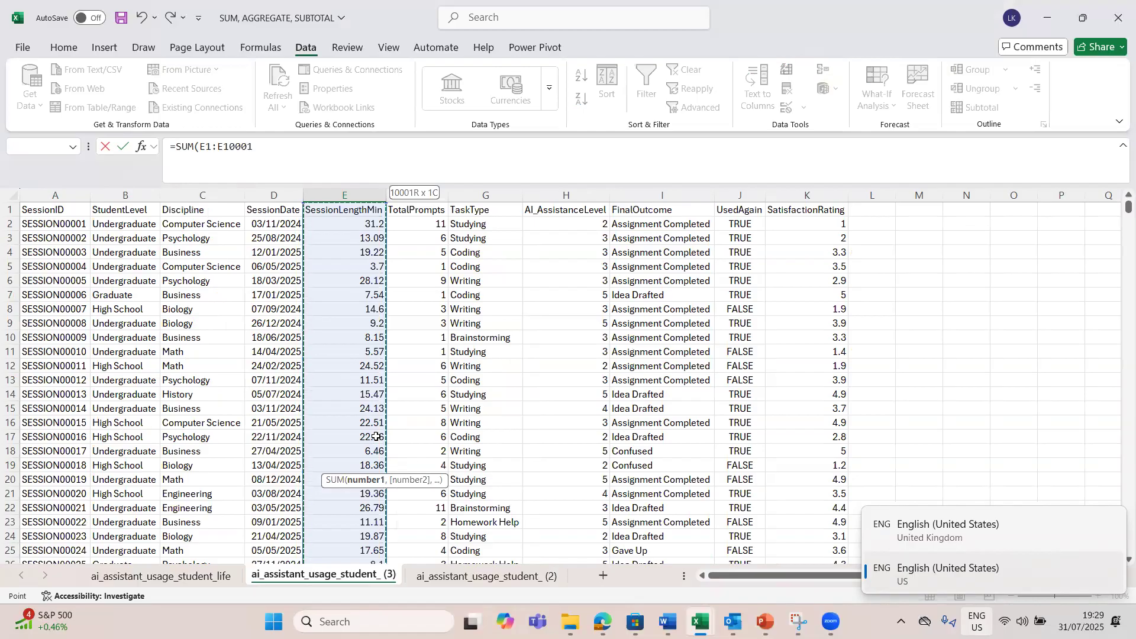
pyautogui.hotkey('shift', 'Down')
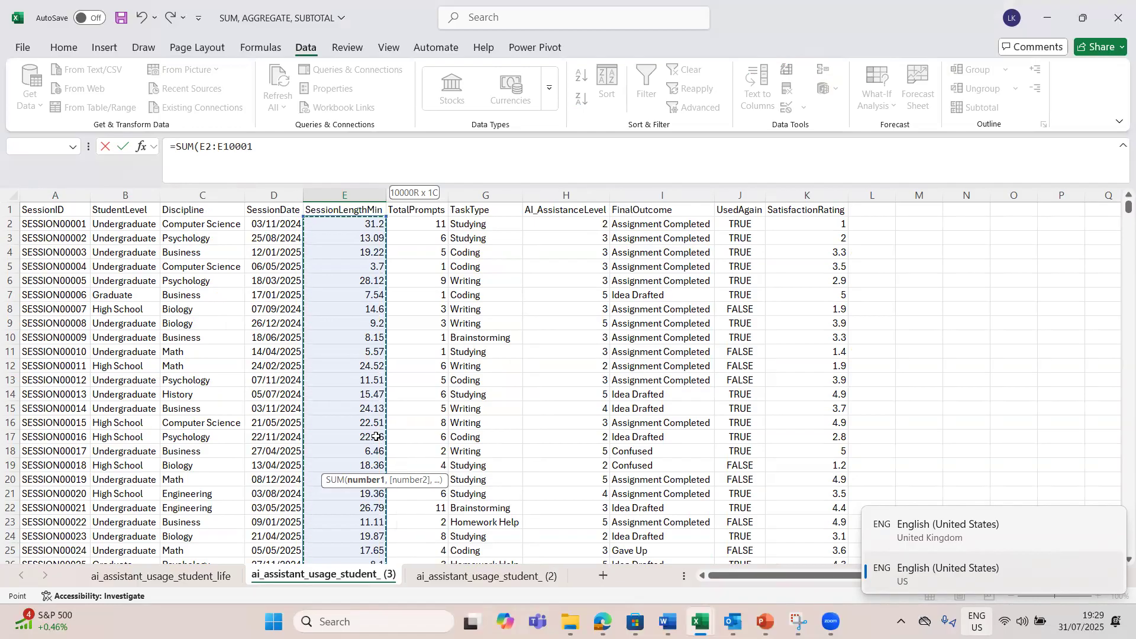
pyautogui.press('Return')
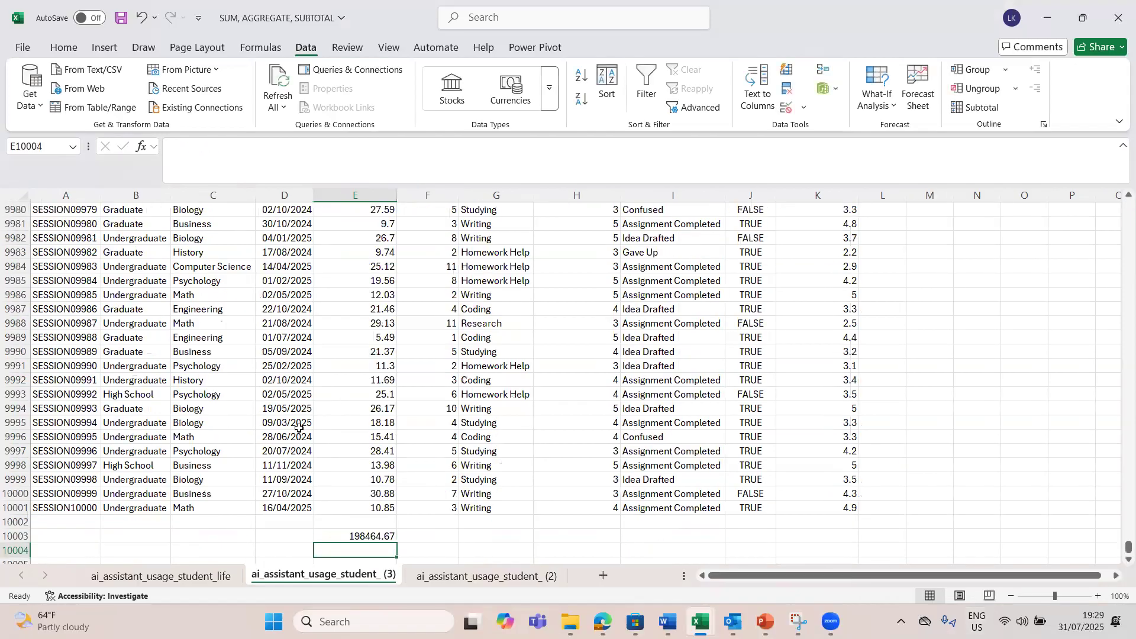
# Step: Apply the comma number style to column E and check the SUM formula in E10003
pyautogui.click(355, 195)
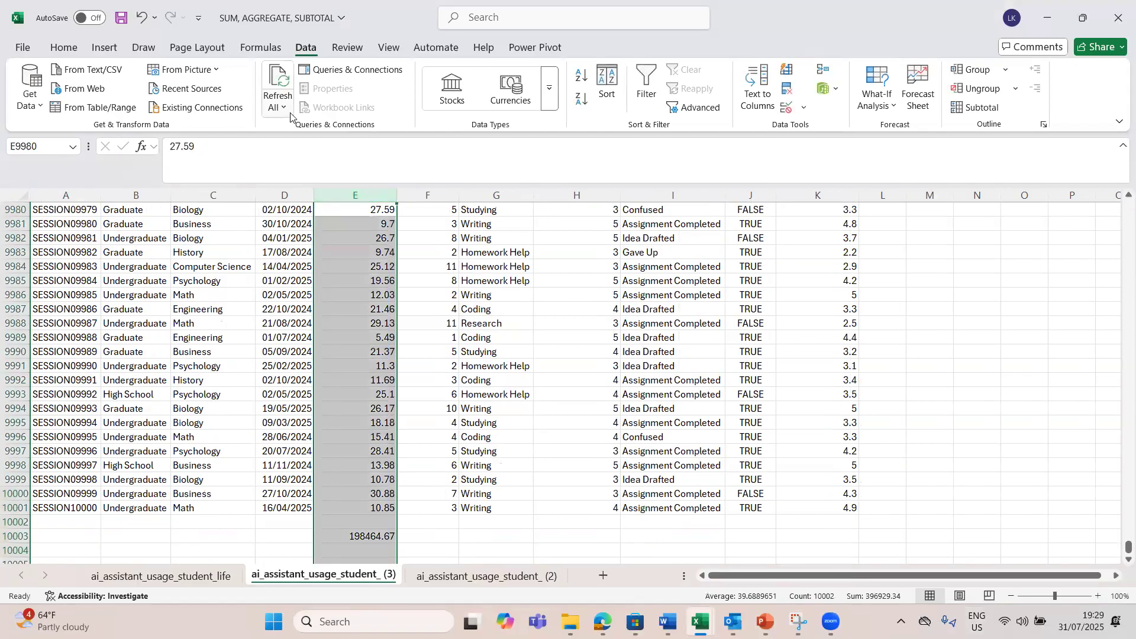
pyautogui.click(61, 51)
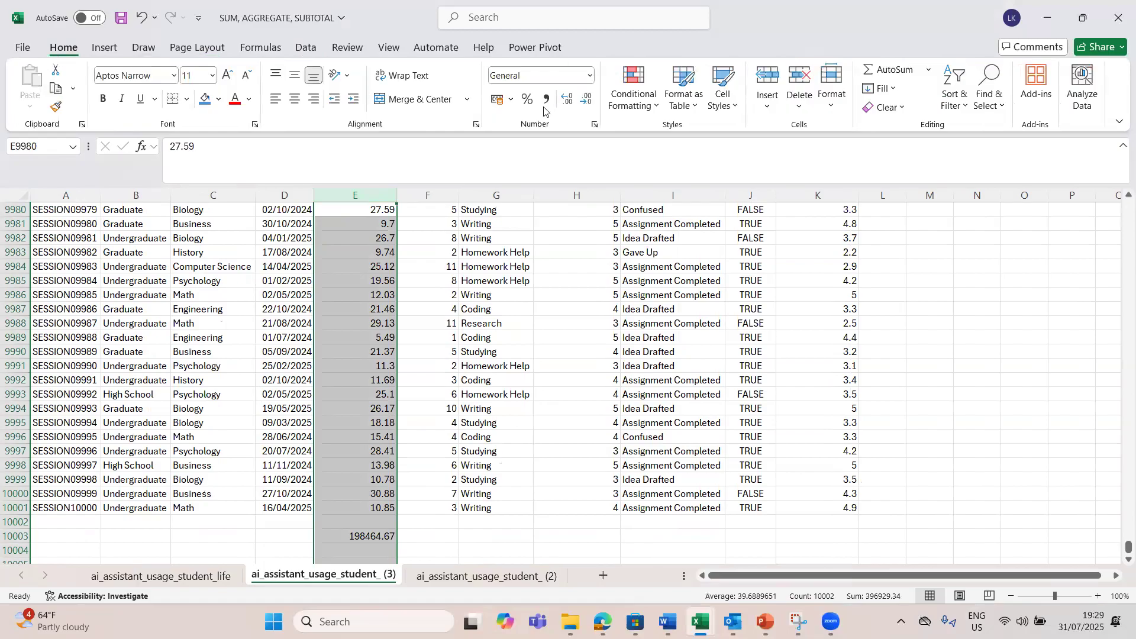
pyautogui.click(546, 99)
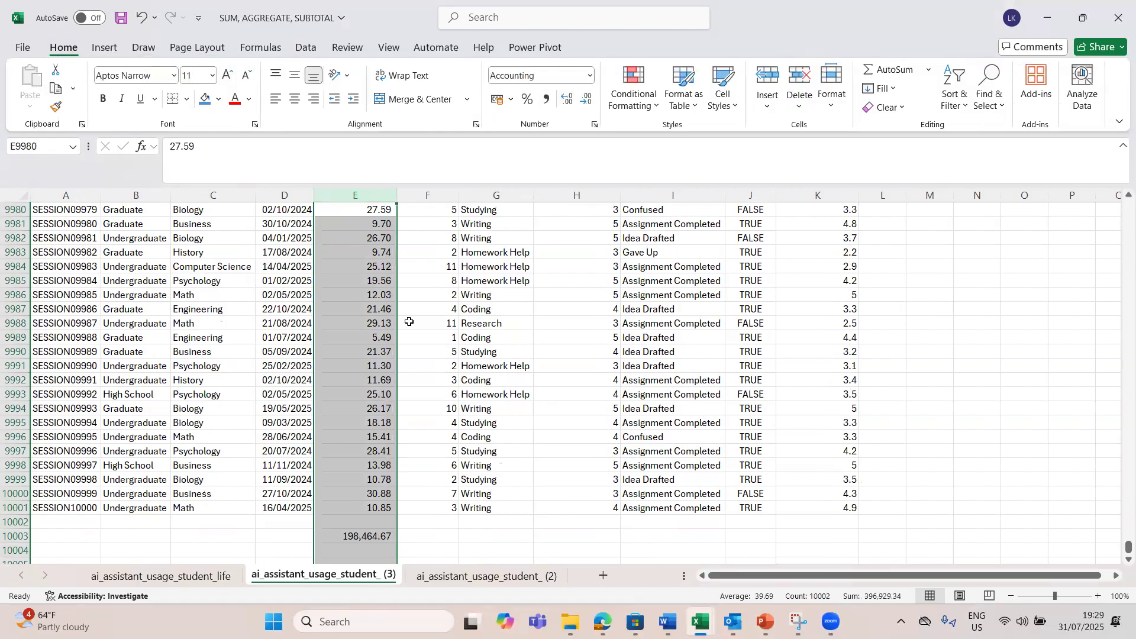
pyautogui.click(370, 537)
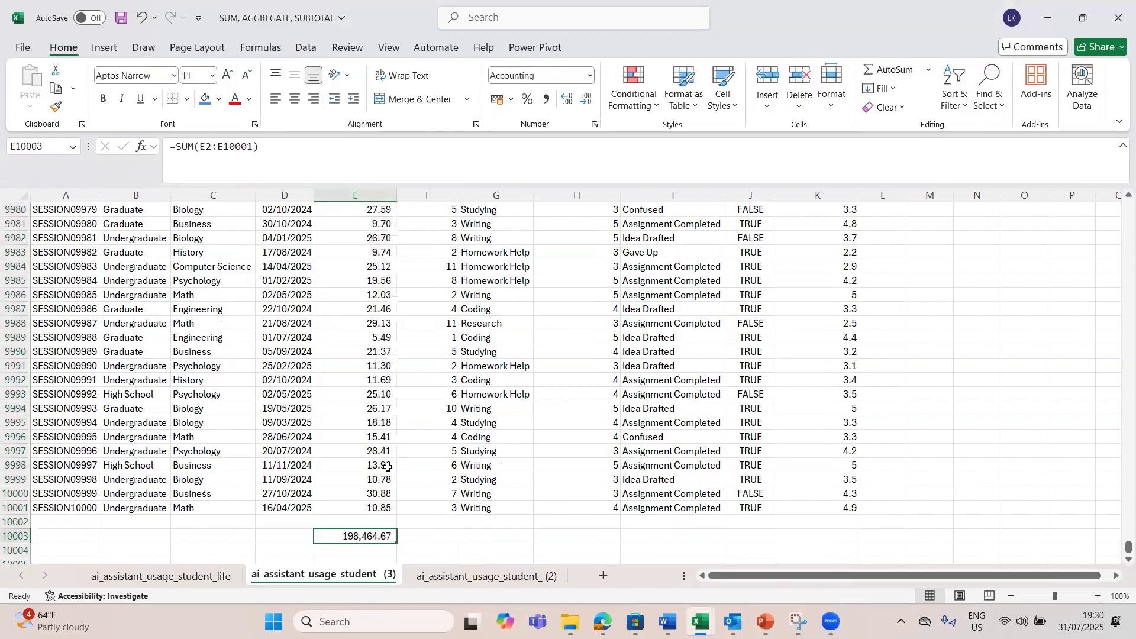
pyautogui.doubleClick(356, 536)
pyautogui.press('Return')
# Step: Enter the fixed value 198464.67 in cell F10003, beside the SUM total
pyautogui.click(426, 537)
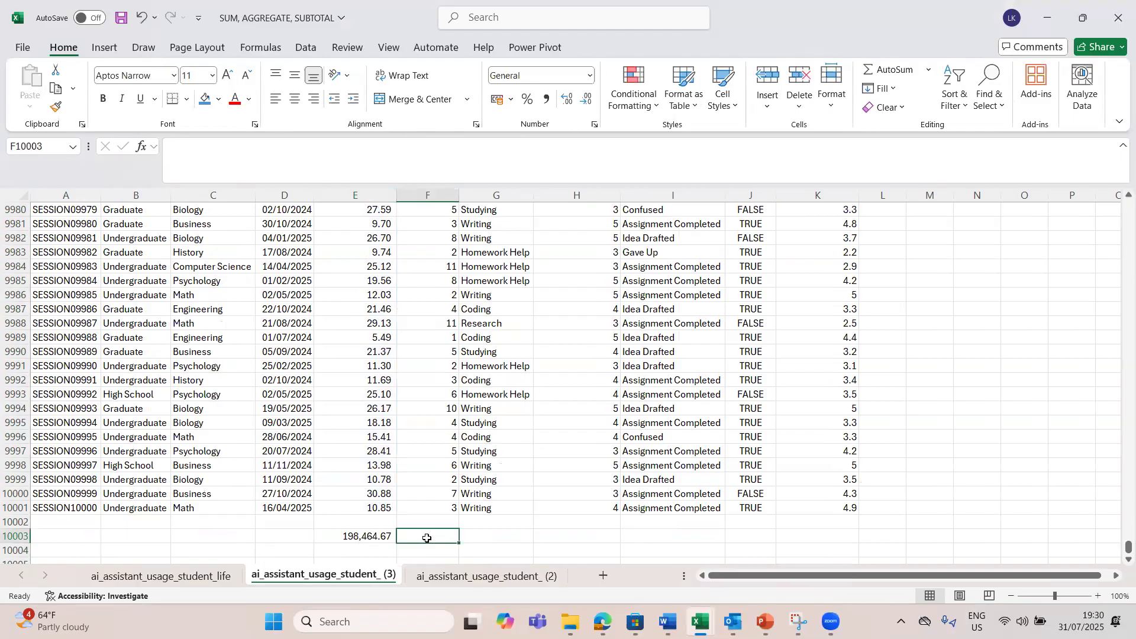
pyautogui.write('198')
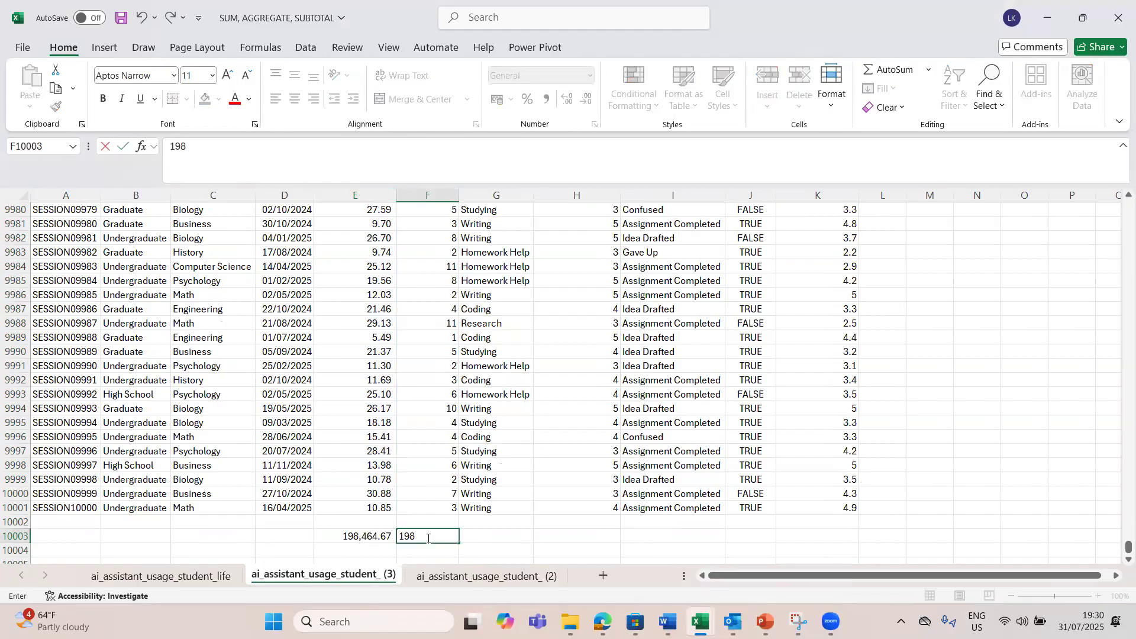
pyautogui.write('464.67')
pyautogui.press('Return')
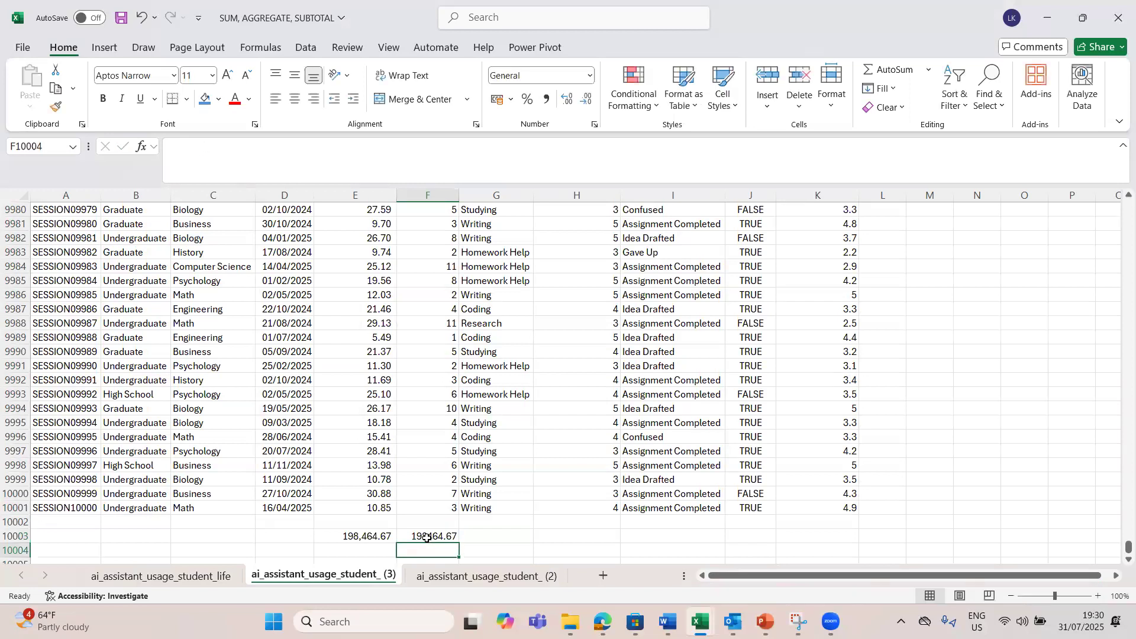
# Step: Format column F with the comma number style and no decimal places
pyautogui.click(428, 195)
pyautogui.click(541, 99)
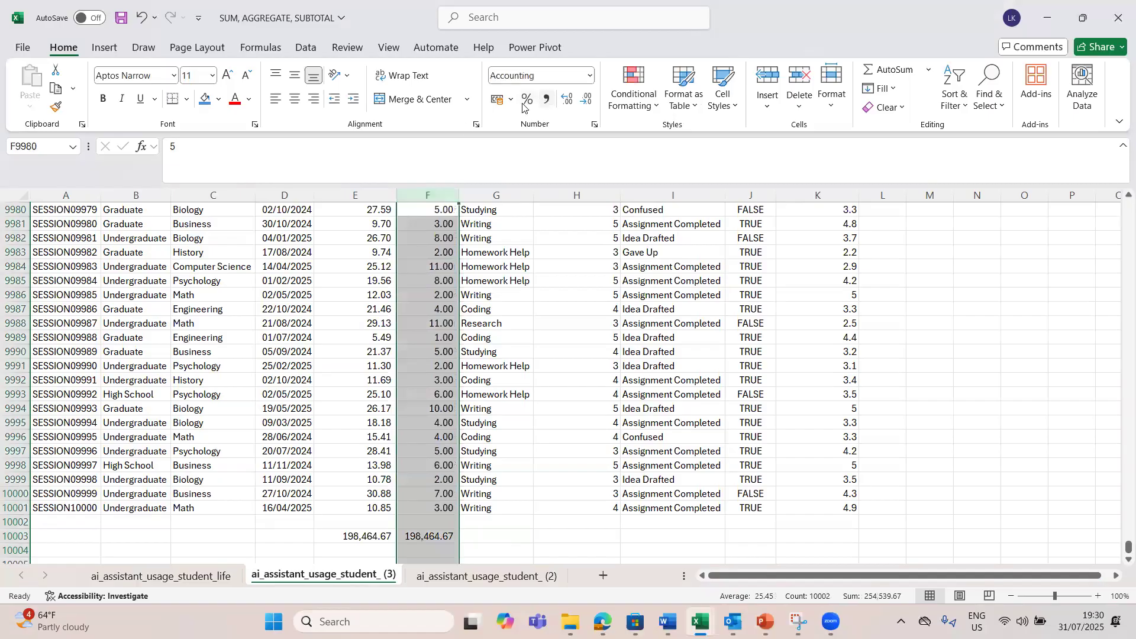
pyautogui.click(568, 100)
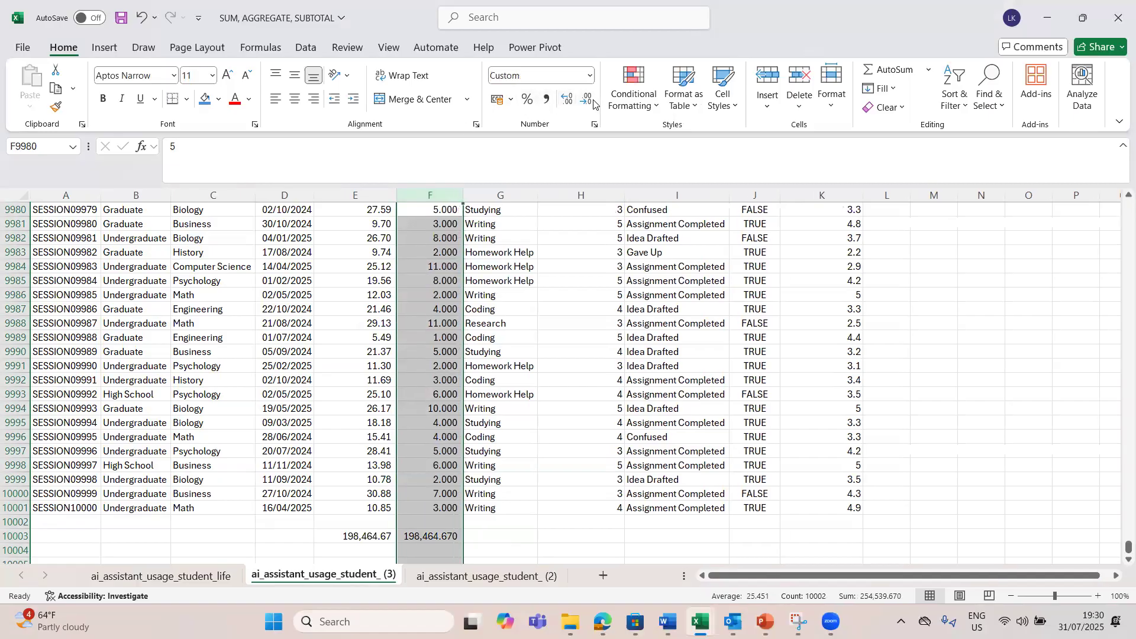
pyautogui.click(586, 100)
pyautogui.click(586, 101)
pyautogui.click(586, 101)
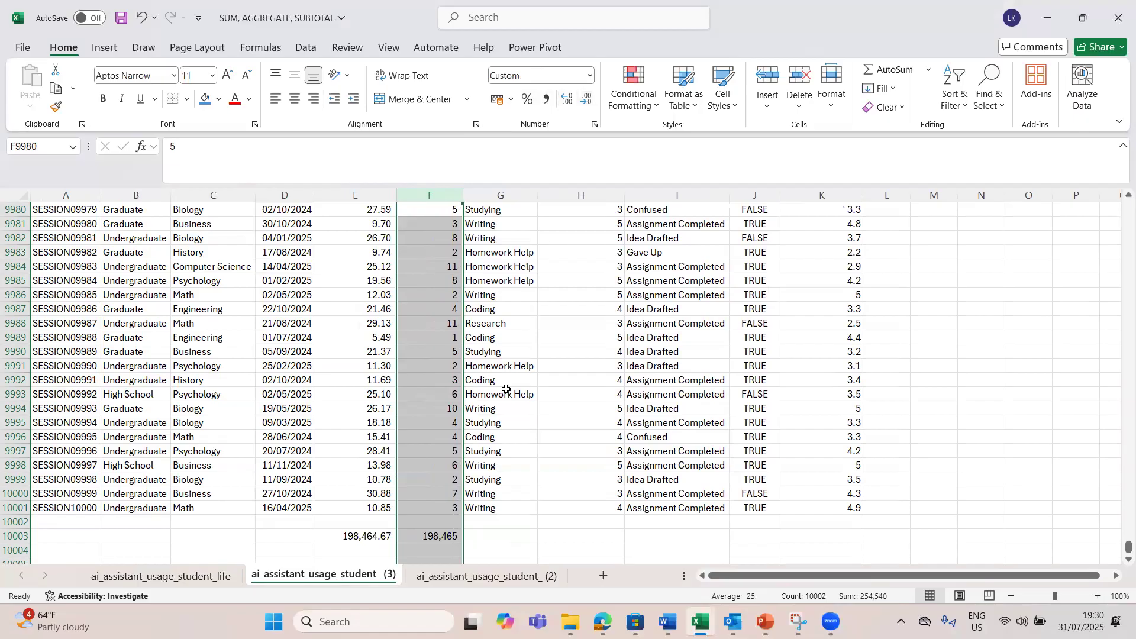
# Step: Compare the fixed value stored in F10003 with the SUM formula in E10003
pyautogui.click(422, 539)
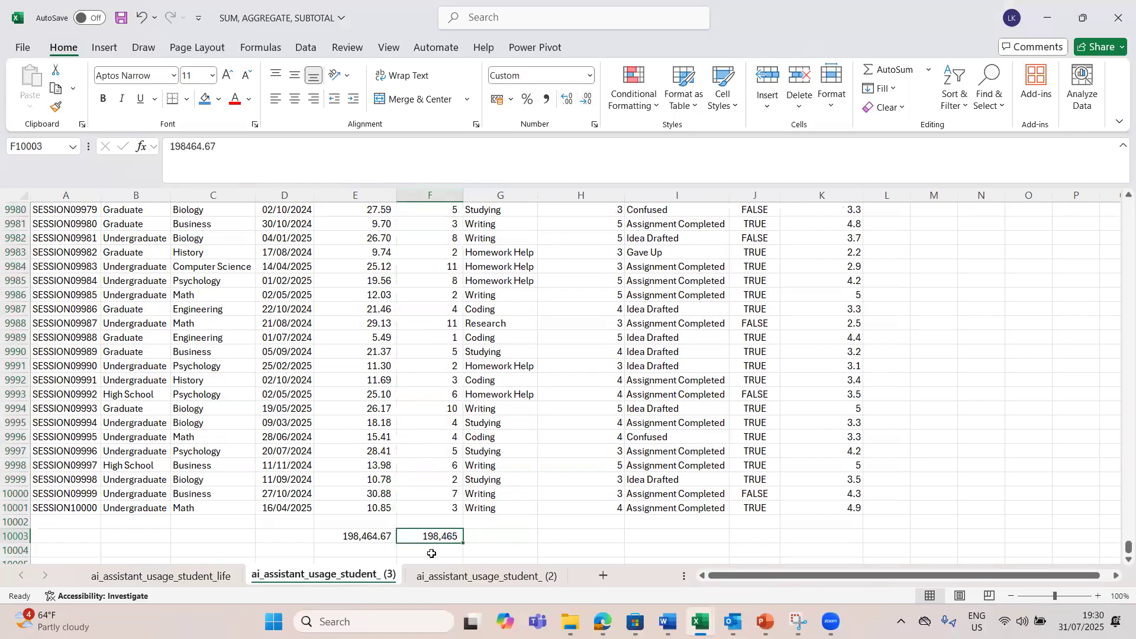
pyautogui.doubleClick(434, 539)
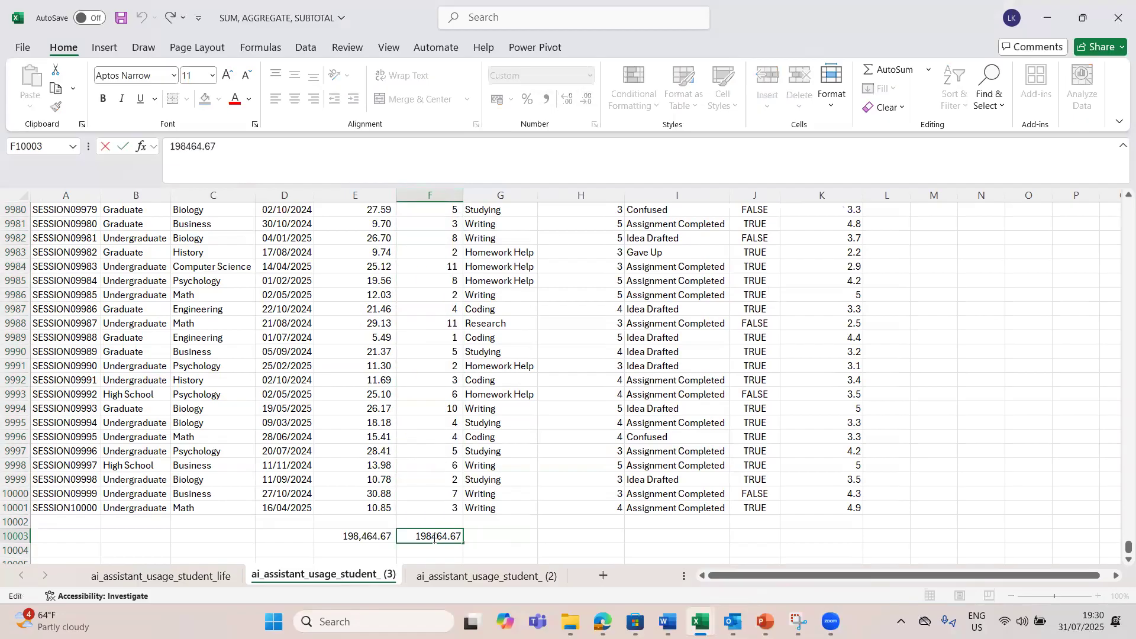
pyautogui.press('Escape')
pyautogui.click(333, 538)
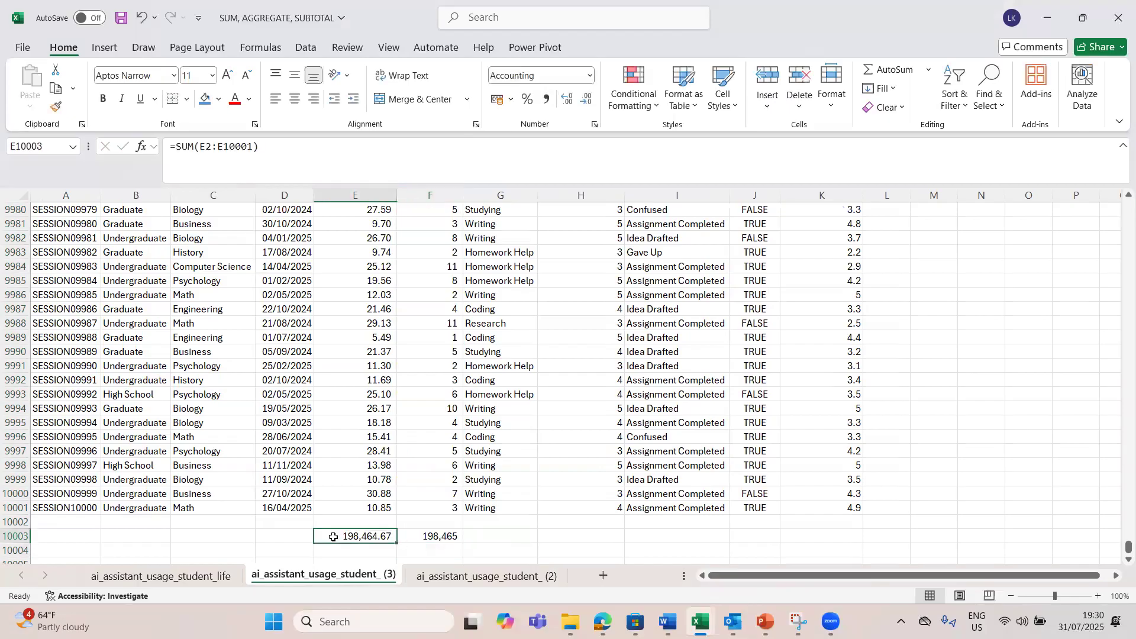
# Step: Label the total row with SUM in cell D10003 and make the session length total in E10003 bold
pyautogui.click(287, 538)
pyautogui.write('S')
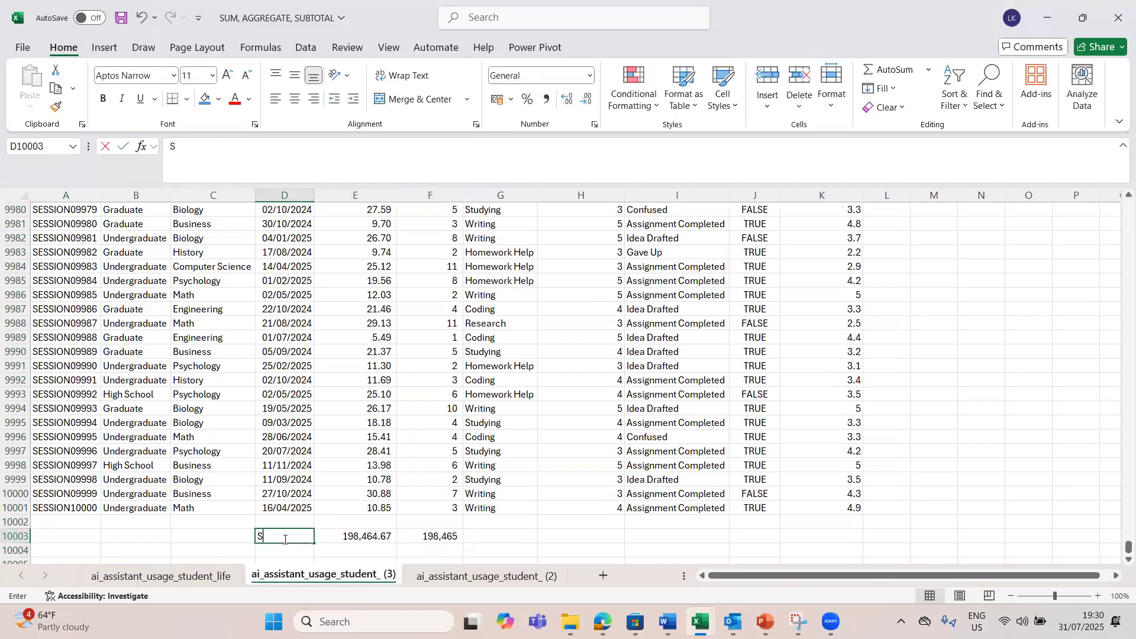
pyautogui.write('UM')
pyautogui.press('Tab')
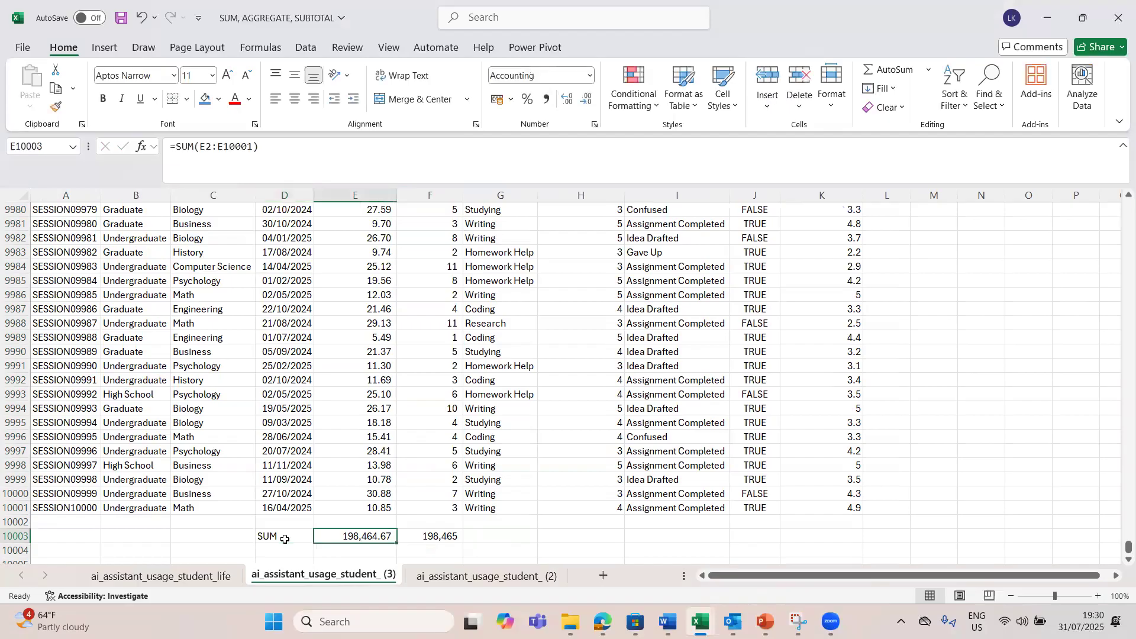
pyautogui.click(433, 537)
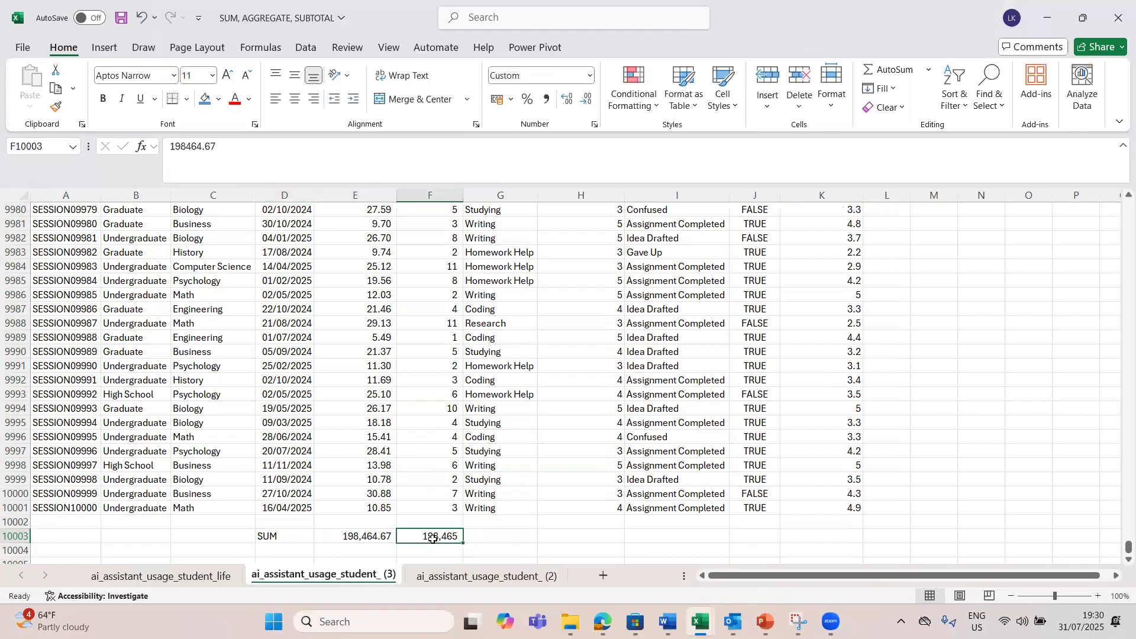
pyautogui.click(365, 538)
pyautogui.hotkey('ctrl', 'b')
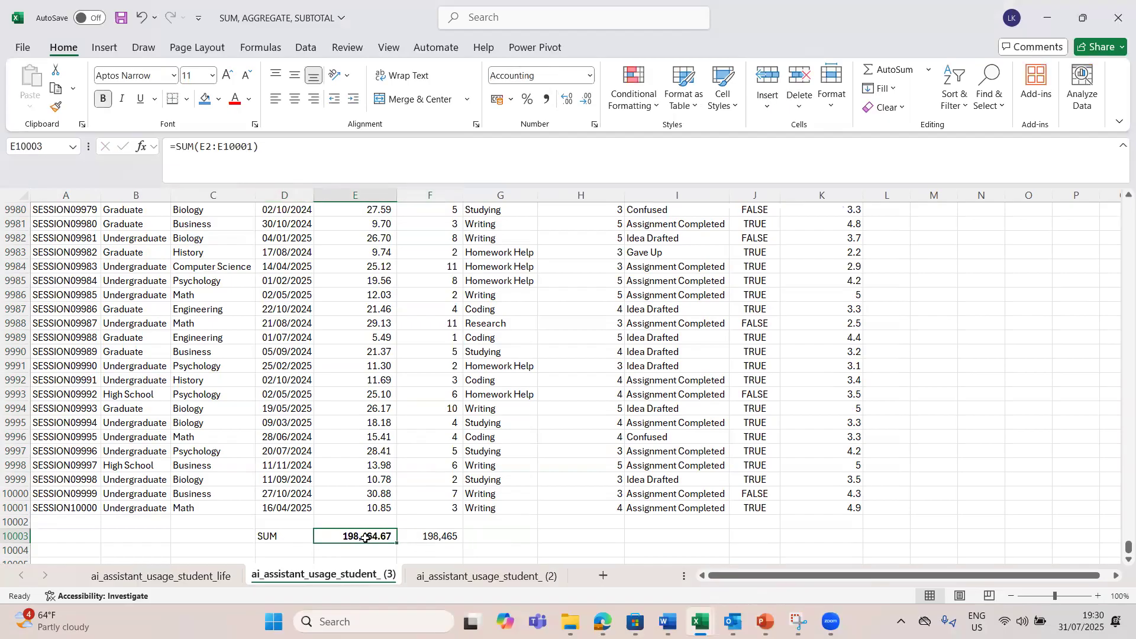
pyautogui.click(391, 548)
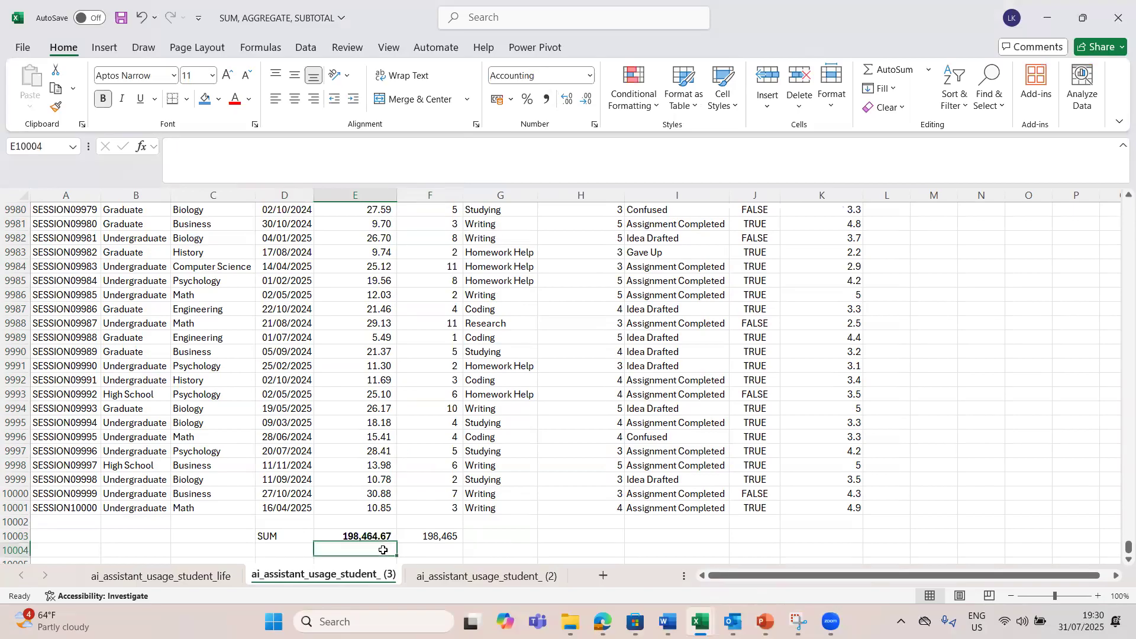
pyautogui.click(279, 550)
pyautogui.click(384, 467)
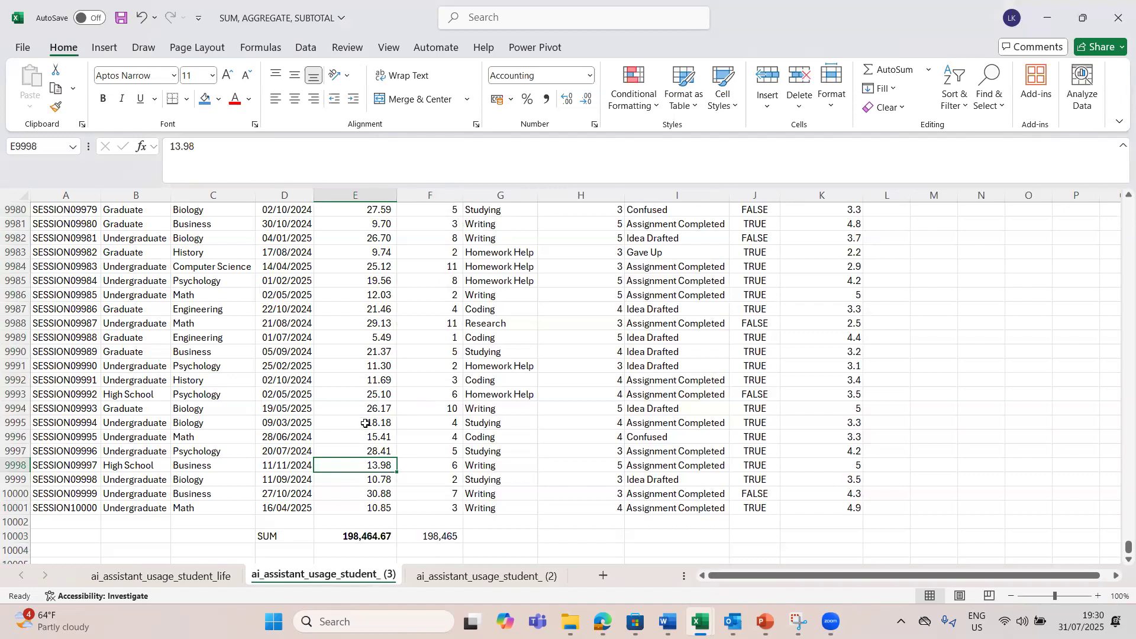
pyautogui.click(353, 536)
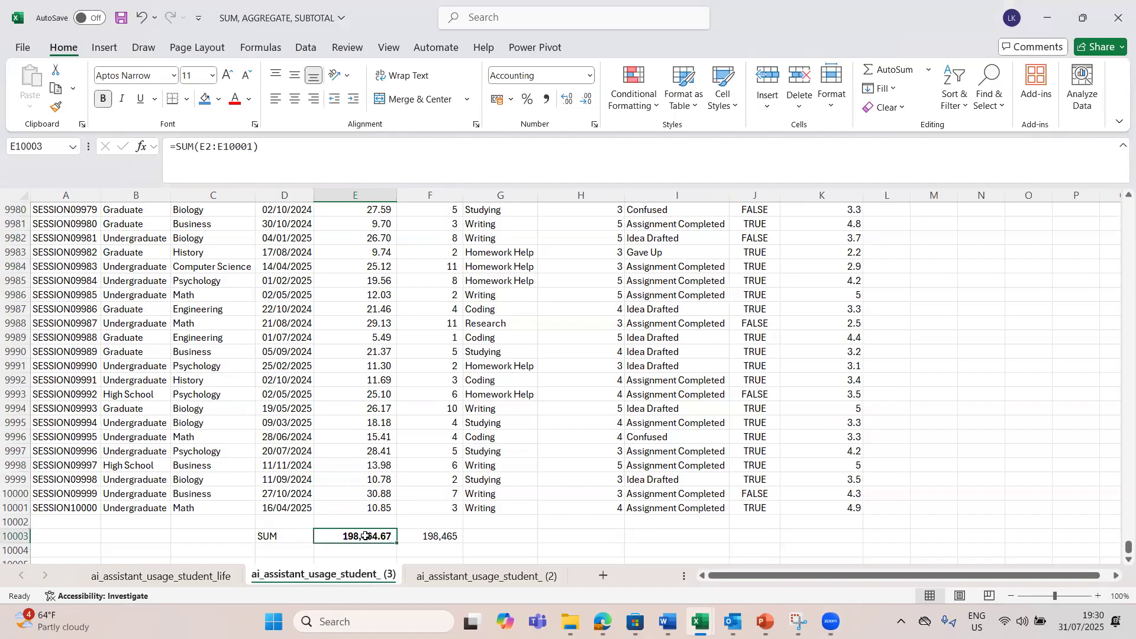
# Step: Return to the start of the SessionLengthMin data and turn on filtering for the header row
pyautogui.click(379, 500)
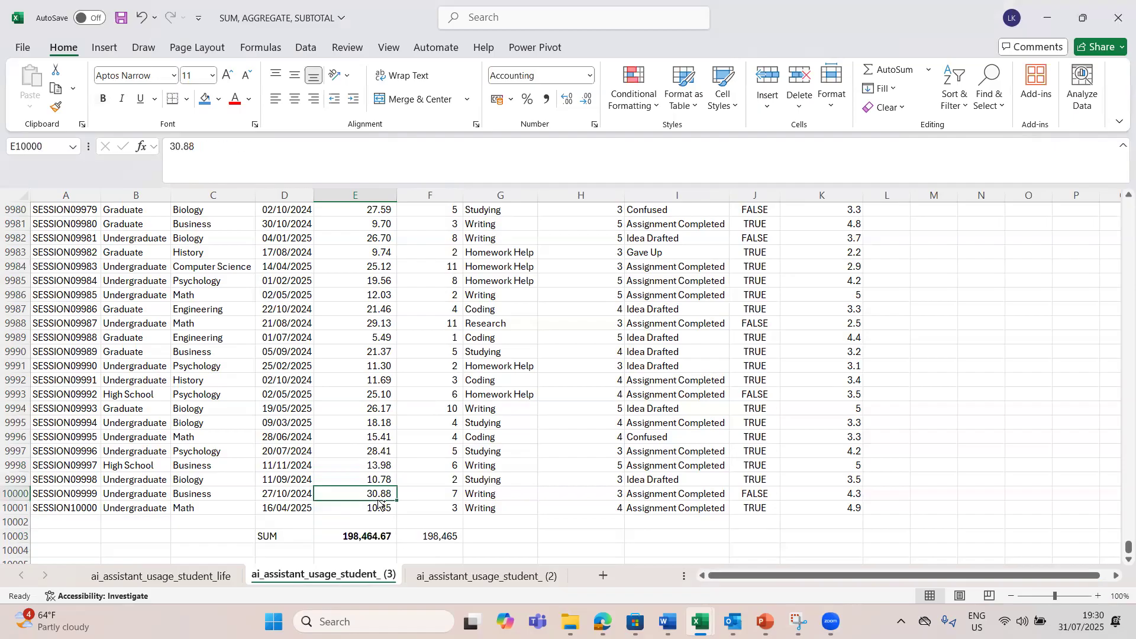
pyautogui.hotkey('ctrl', 'Up')
pyautogui.press('Down')
pyautogui.press('Down')
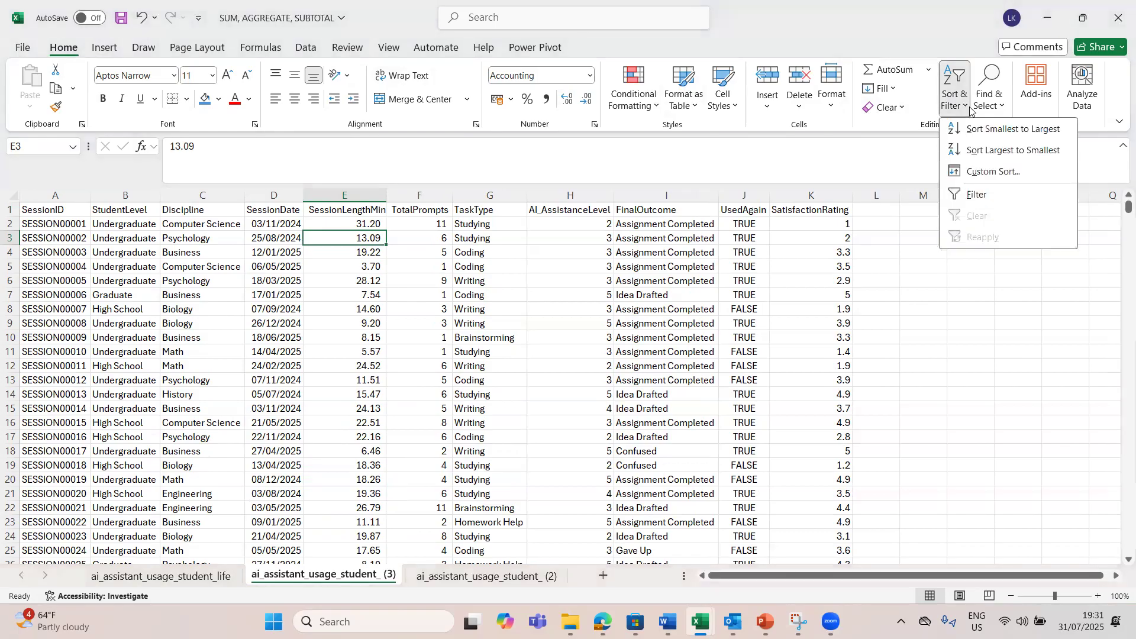
pyautogui.click(978, 194)
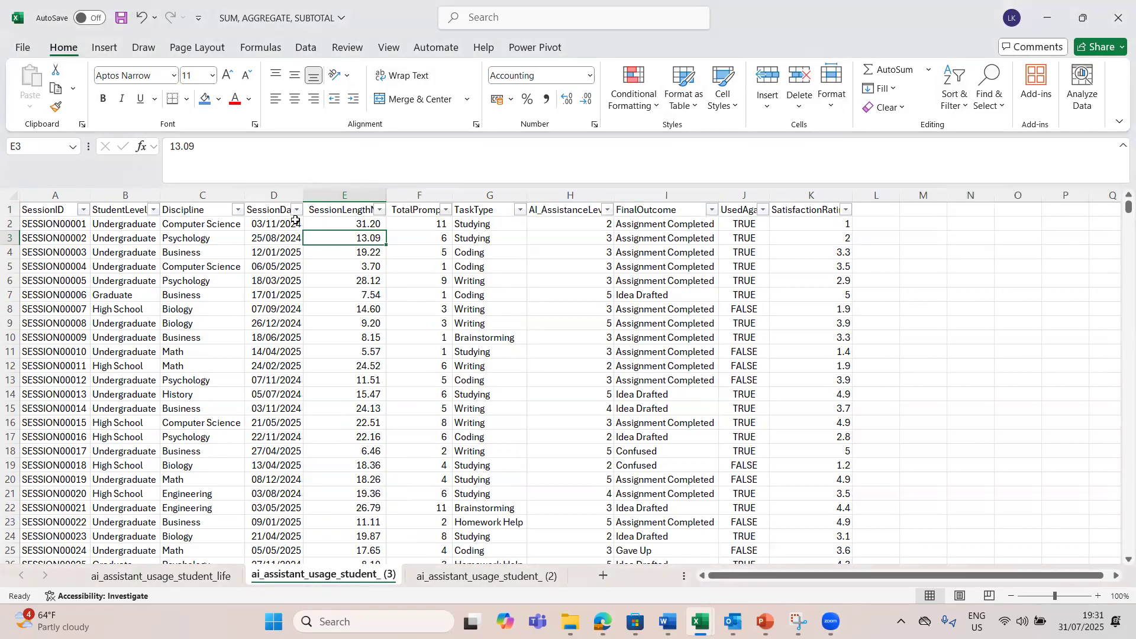
# Step: Filter the Discipline column to show only Math records
pyautogui.click(239, 211)
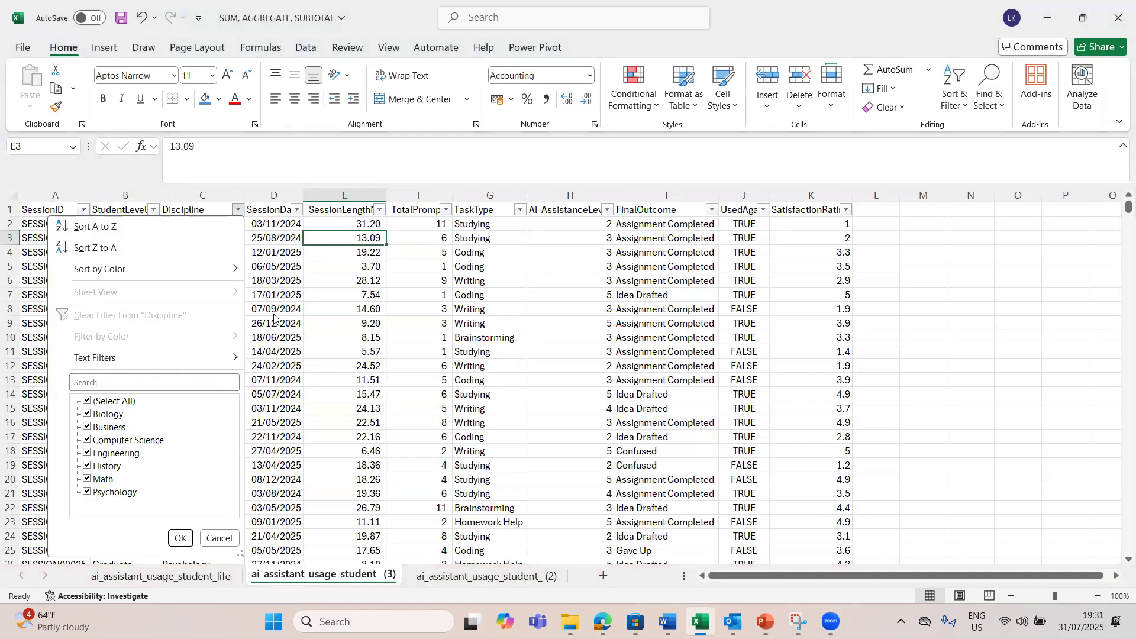
pyautogui.click(87, 401)
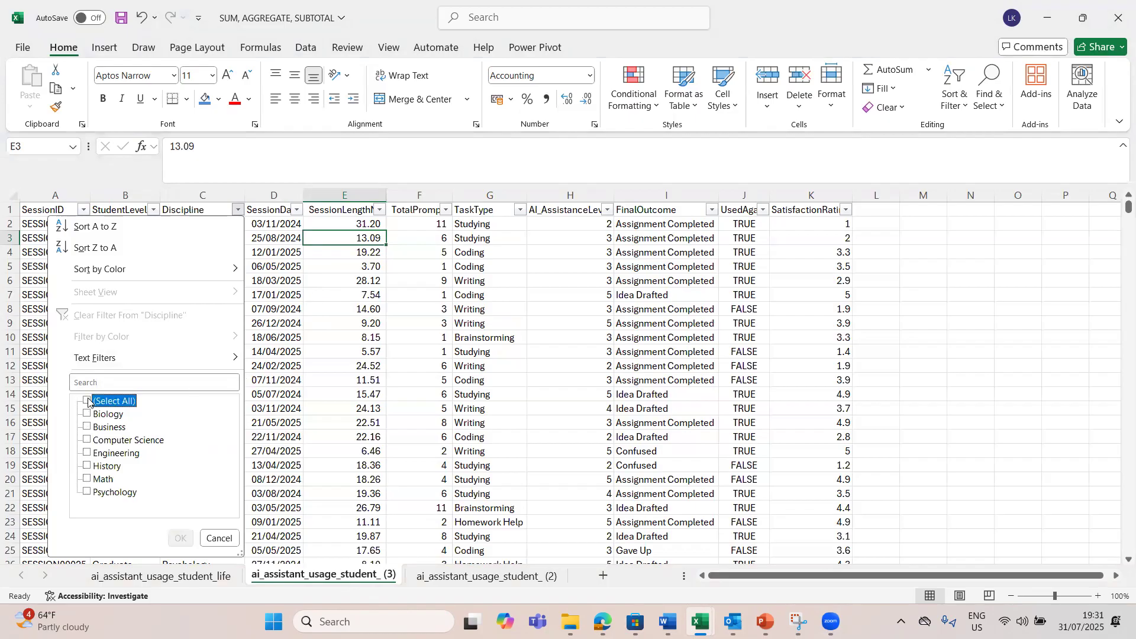
pyautogui.click(87, 480)
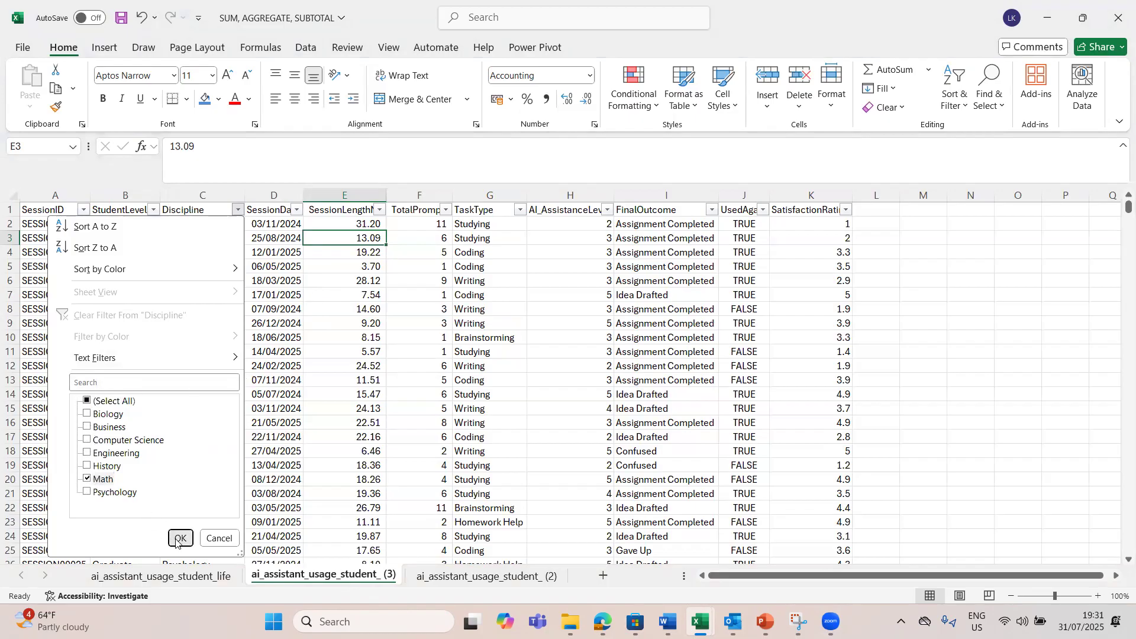
pyautogui.click(180, 538)
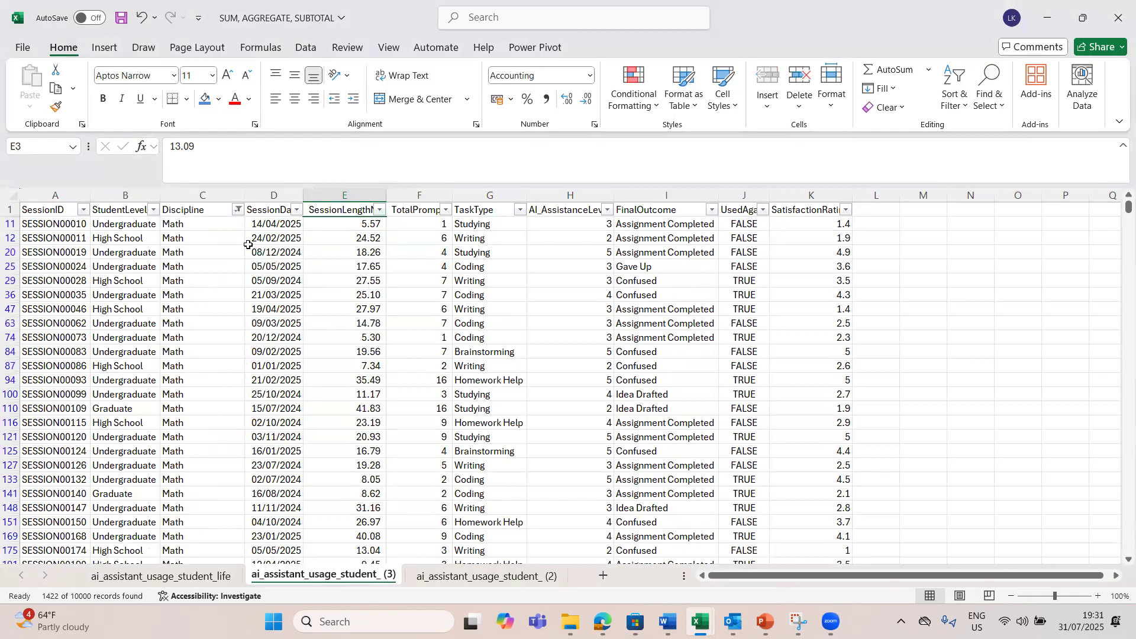
# Step: Clear the Discipline filter and turn off filtering for the whole data range
pyautogui.click(239, 209)
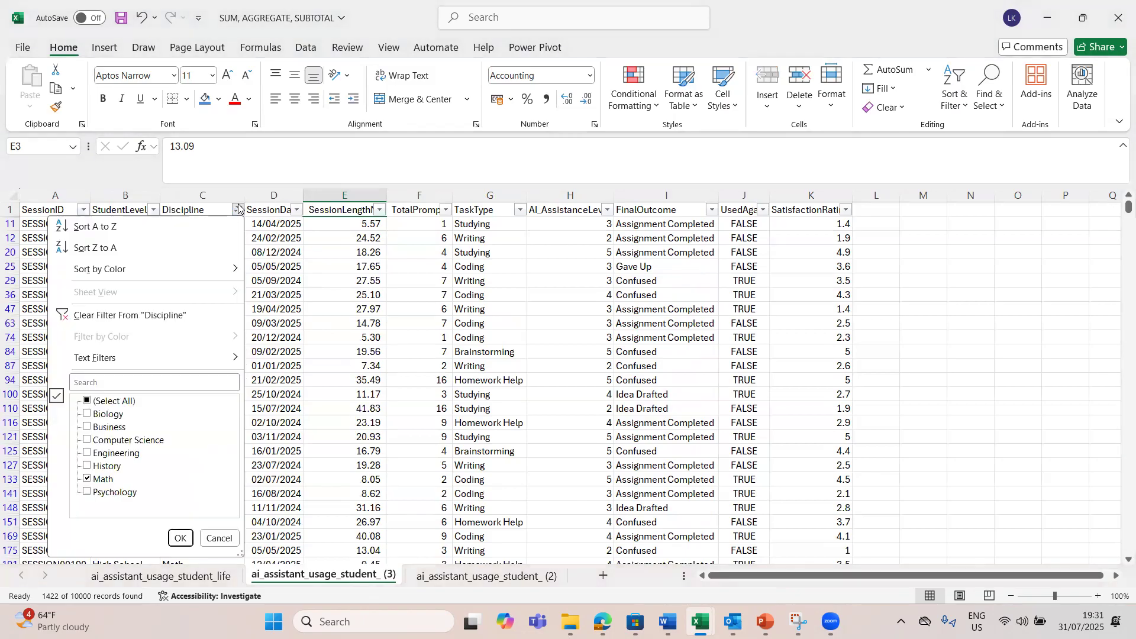
pyautogui.click(115, 313)
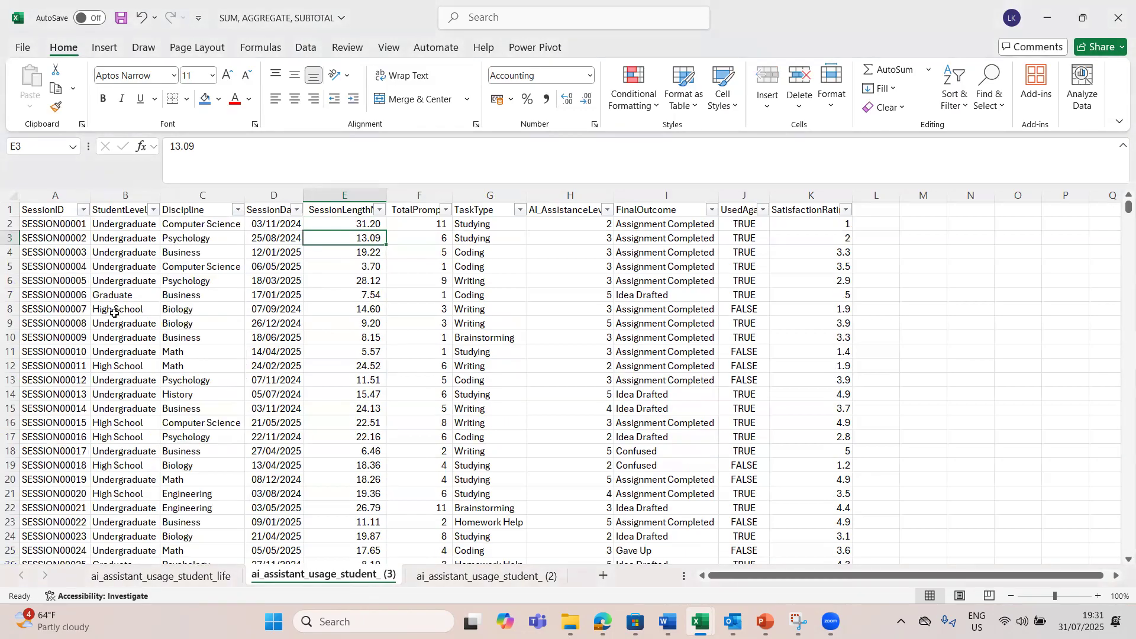
pyautogui.click(336, 210)
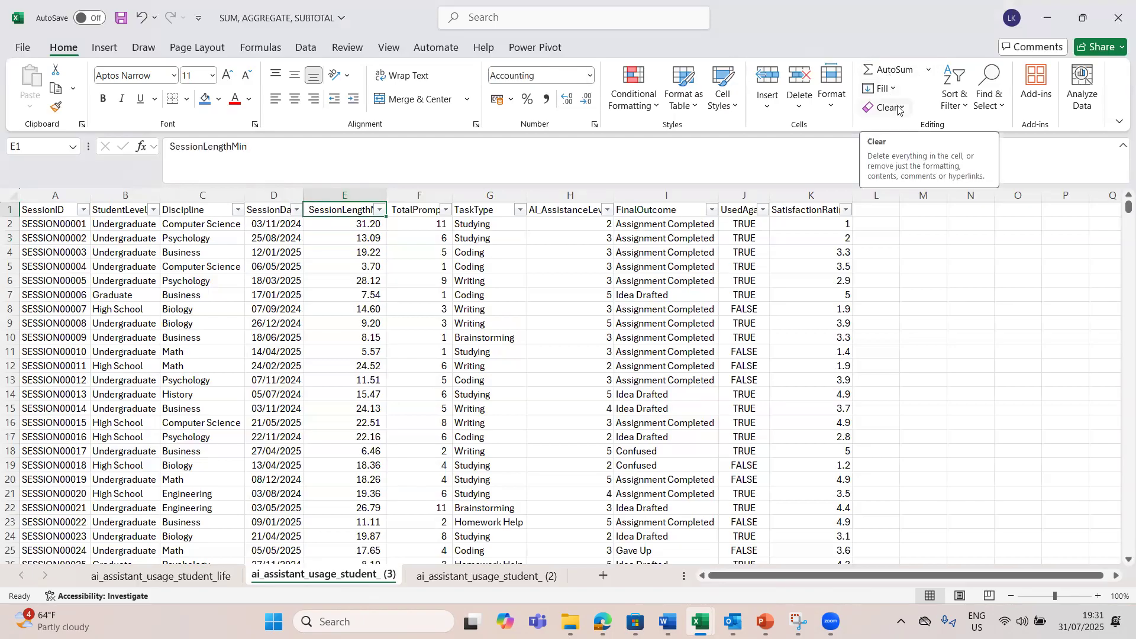
pyautogui.click(960, 104)
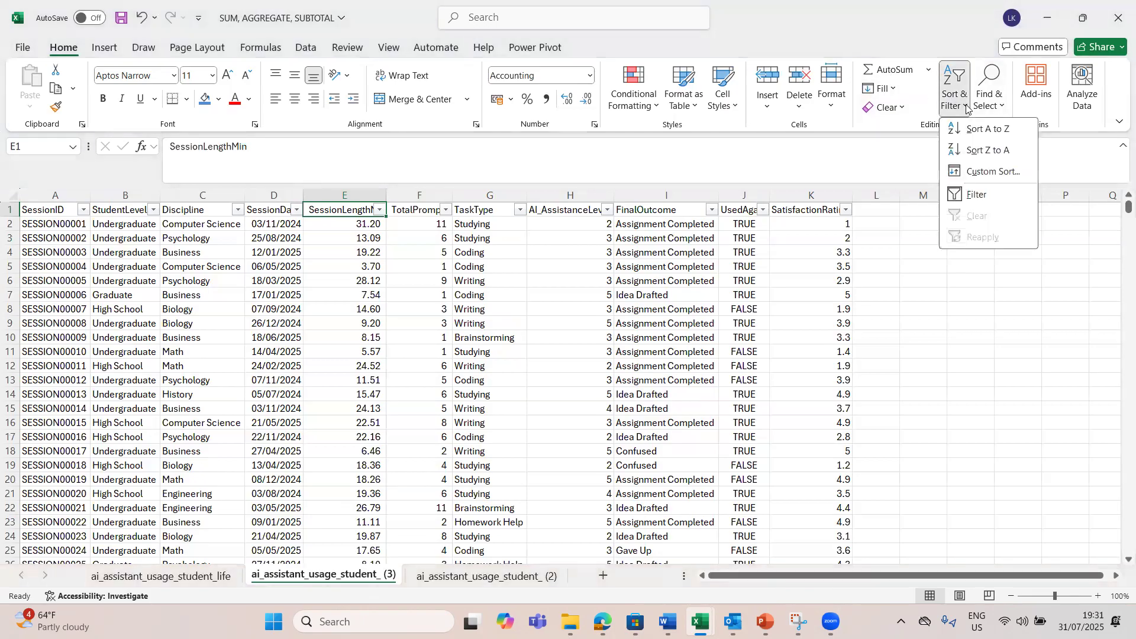
pyautogui.click(972, 198)
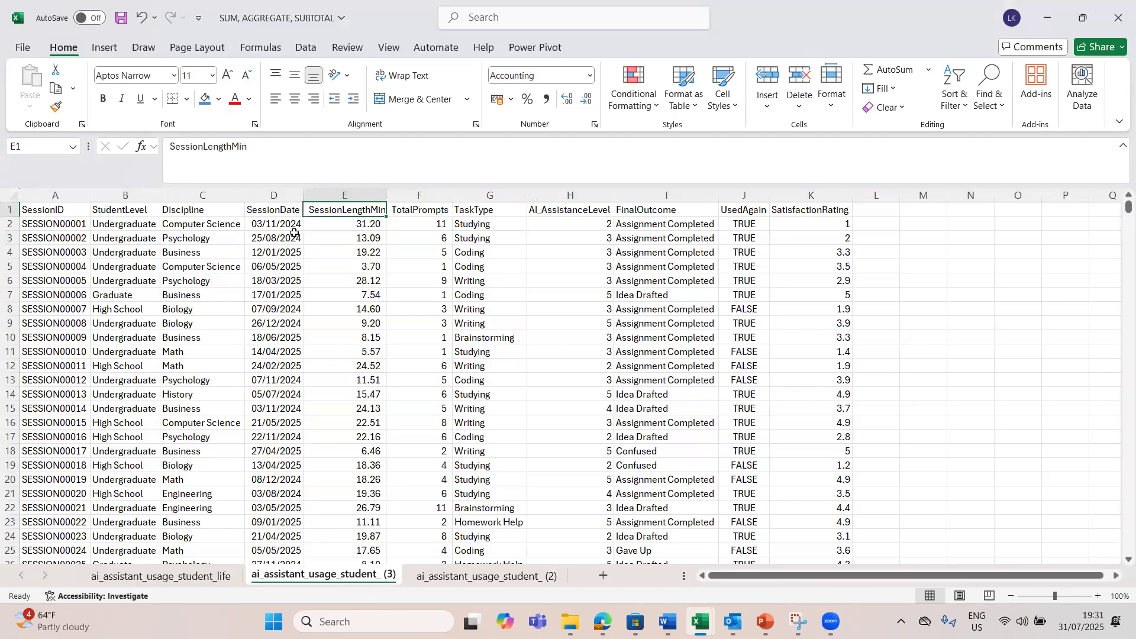
# Step: Turn filtering on again for the data headers from a cell in the SessionDate column
pyautogui.click(284, 251)
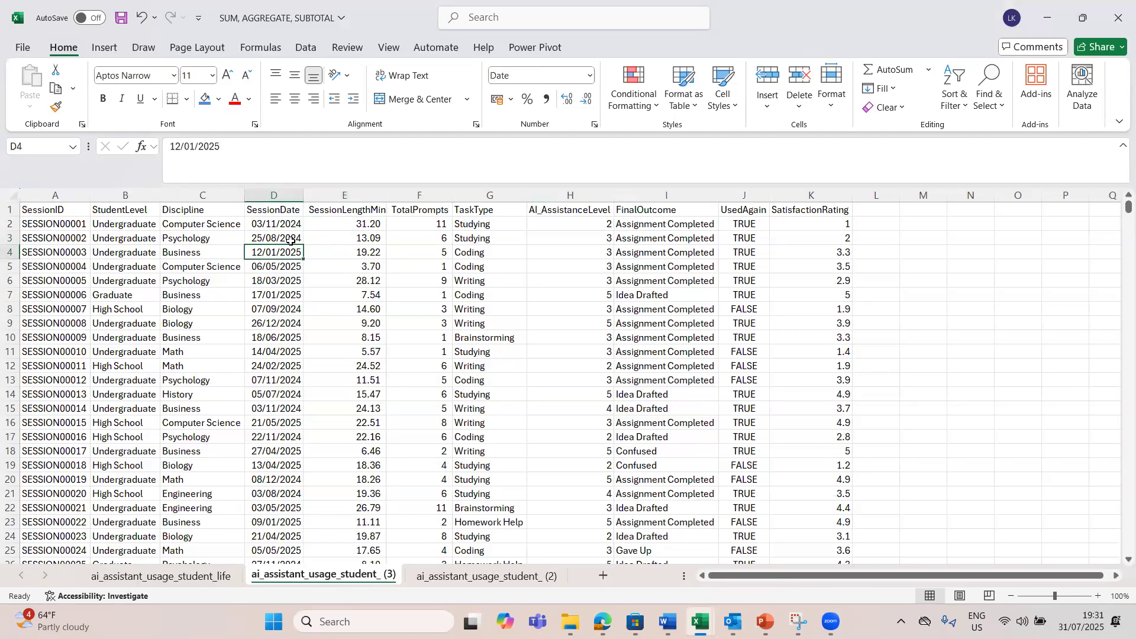
pyautogui.click(286, 239)
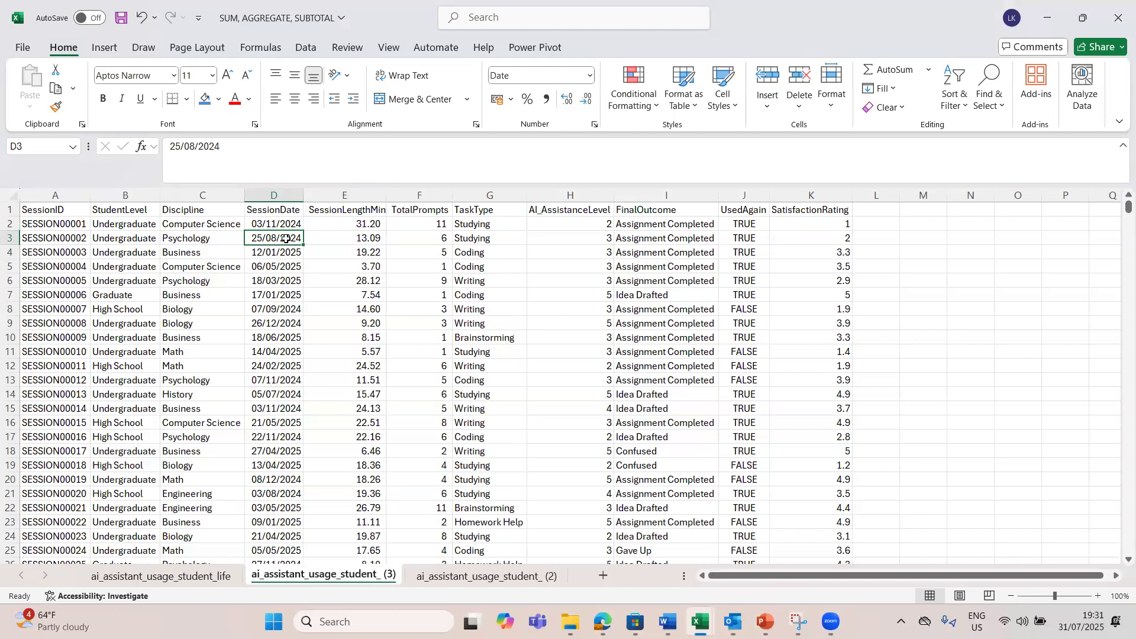
pyautogui.hotkey('ctrl', 'shift', 'l')
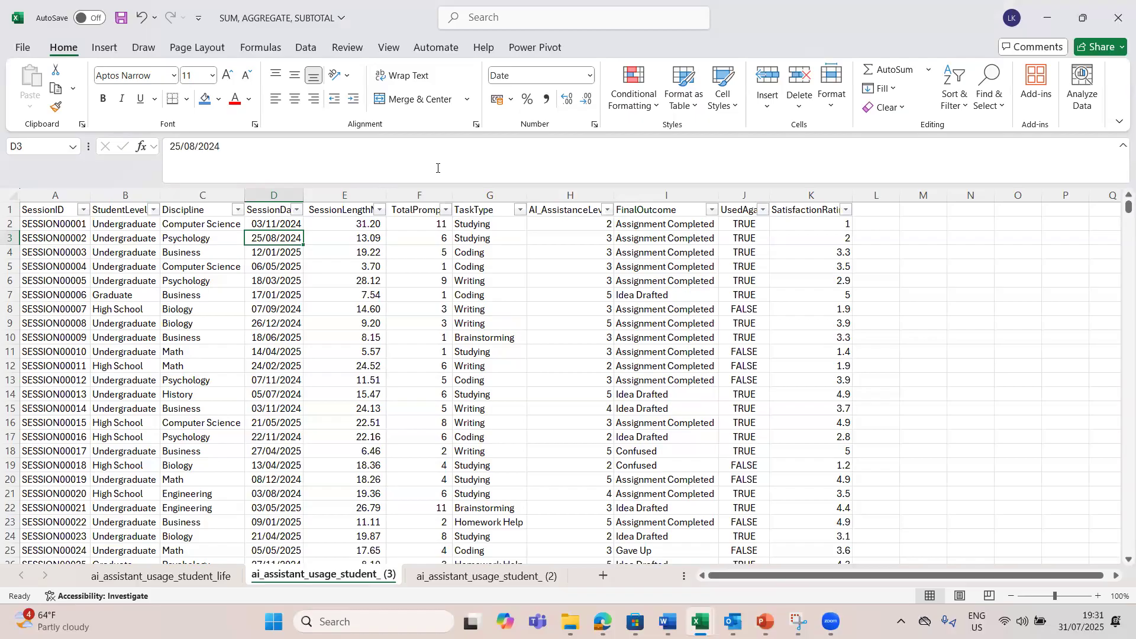
pyautogui.click(401, 261)
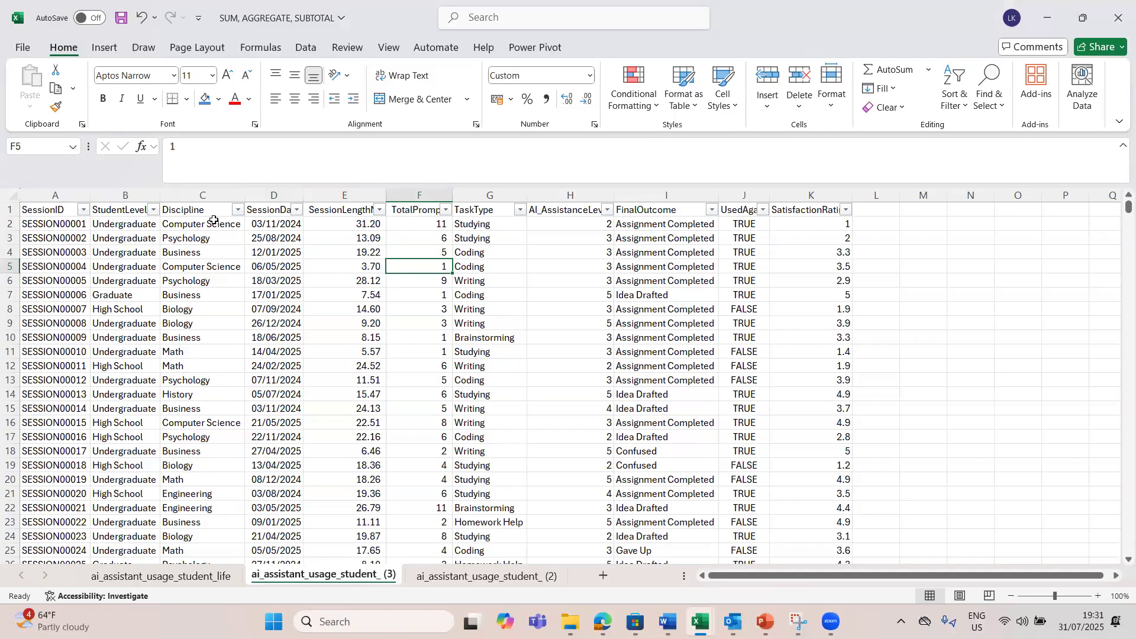
# Step: Filter the Discipline column to show only Computer Science records
pyautogui.click(239, 211)
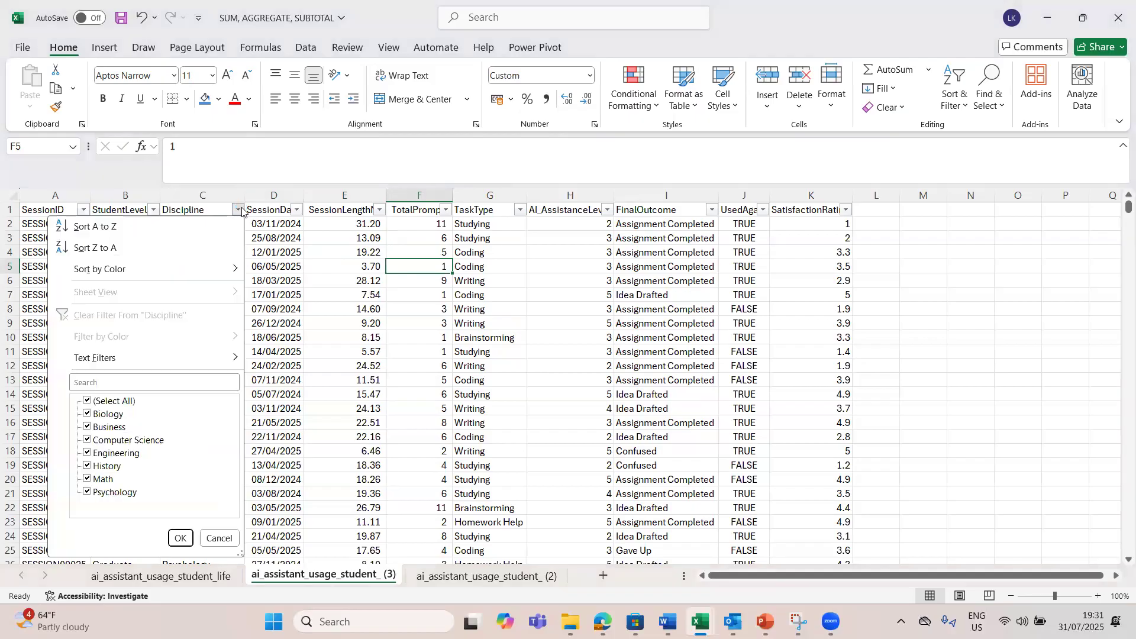
pyautogui.click(87, 402)
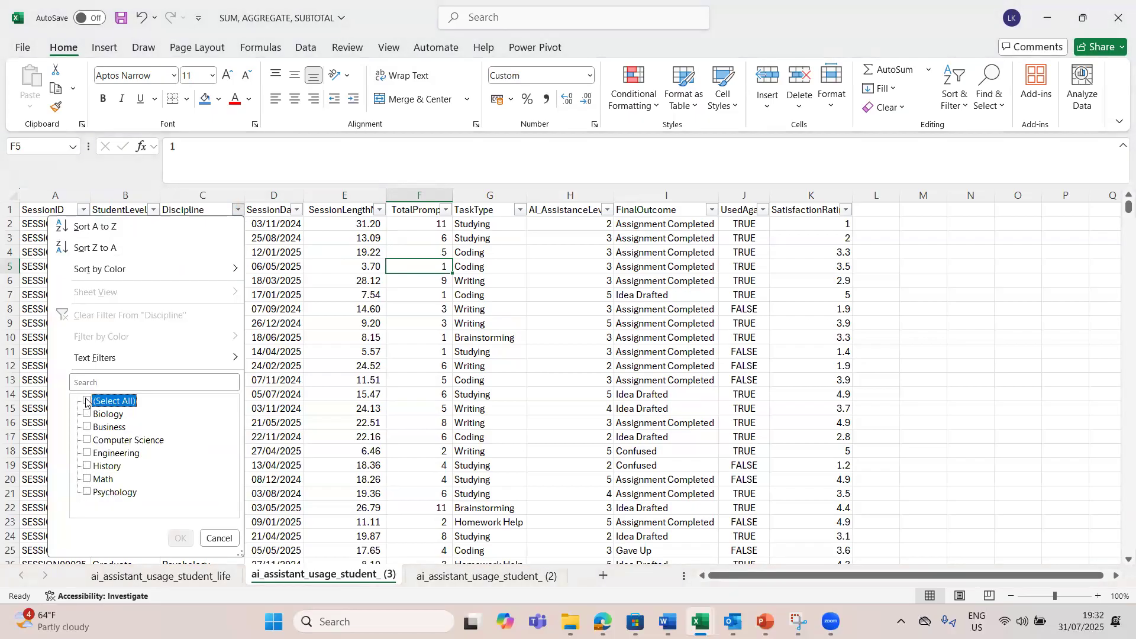
pyautogui.click(88, 441)
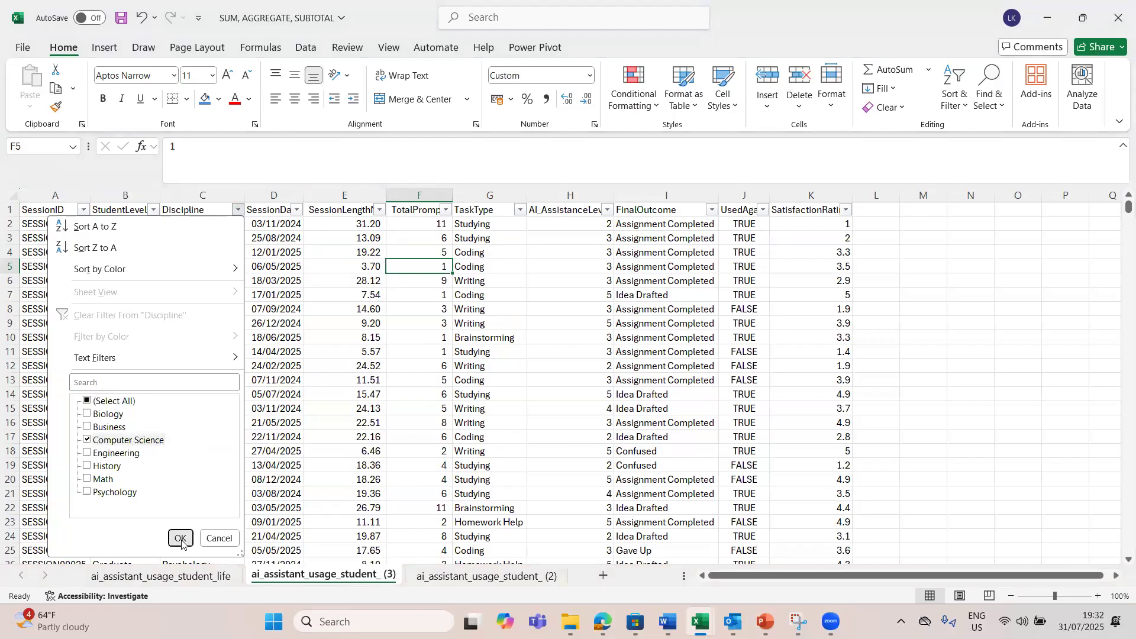
pyautogui.click(180, 538)
pyautogui.click(222, 434)
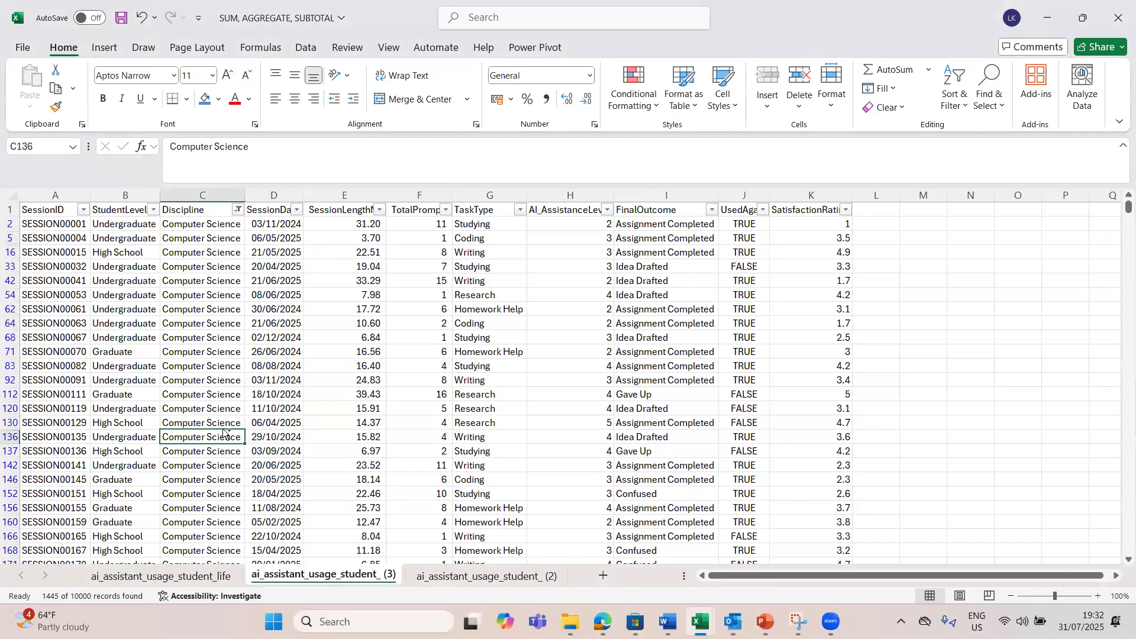
# Step: Examine the SUM total in E10003 and the fixed value in F10003 below the filtered records
pyautogui.hotkey('ctrl', 'Down')
pyautogui.press('Down')
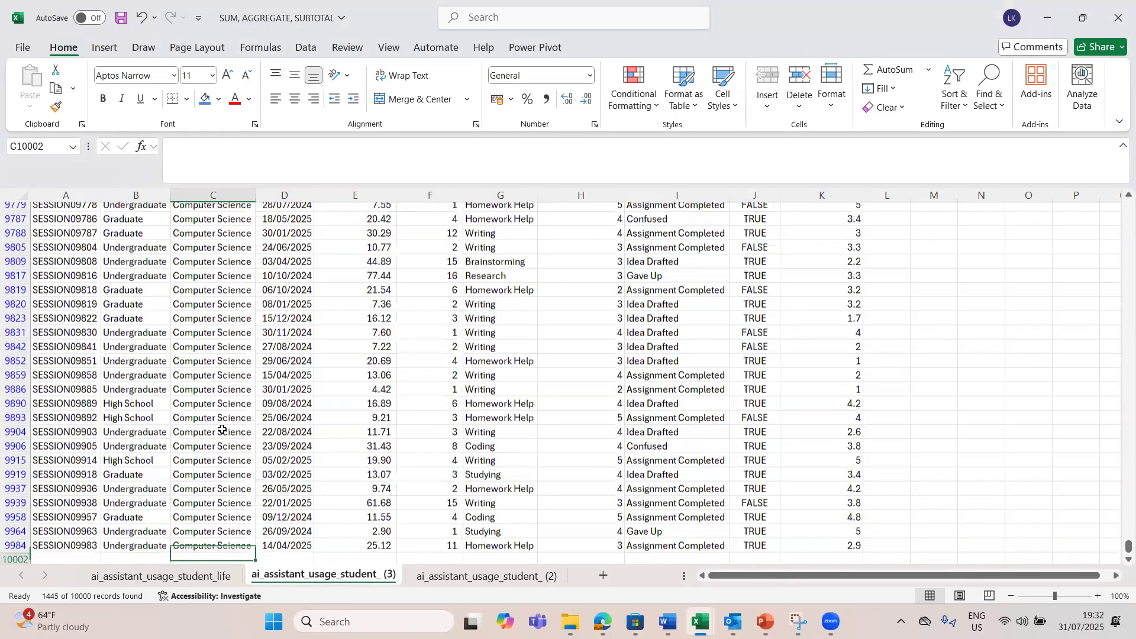
pyautogui.press('Down')
pyautogui.press('Down')
pyautogui.press('Down')
pyautogui.press('Down')
pyautogui.press('Down')
pyautogui.press('Down')
pyautogui.press('Down')
pyautogui.press('Down')
pyautogui.press('Down')
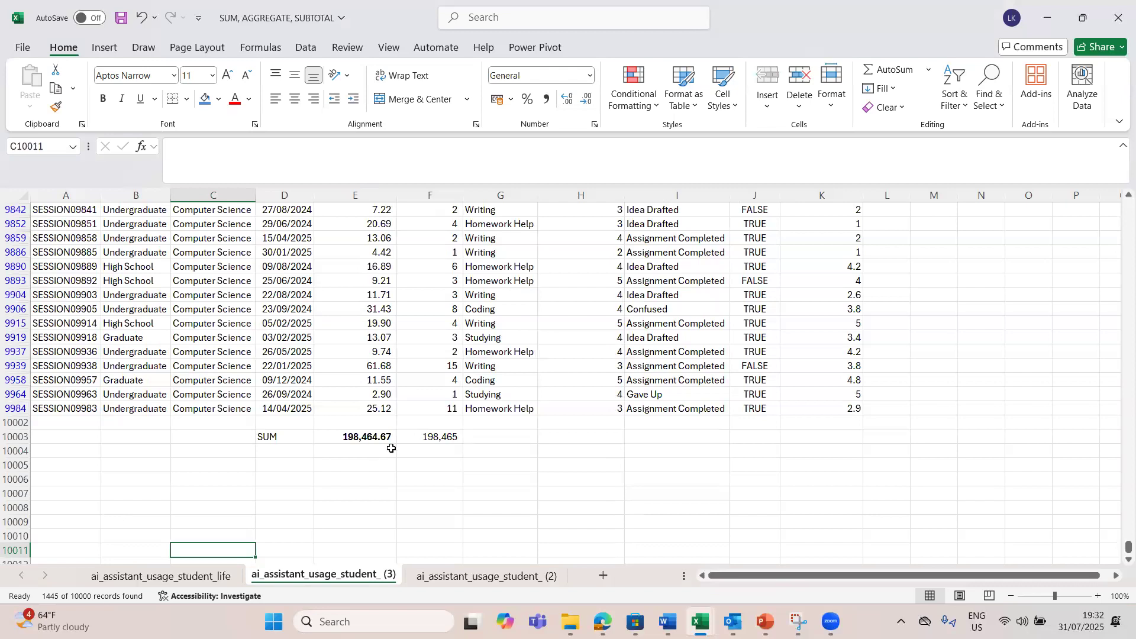
pyautogui.click(360, 436)
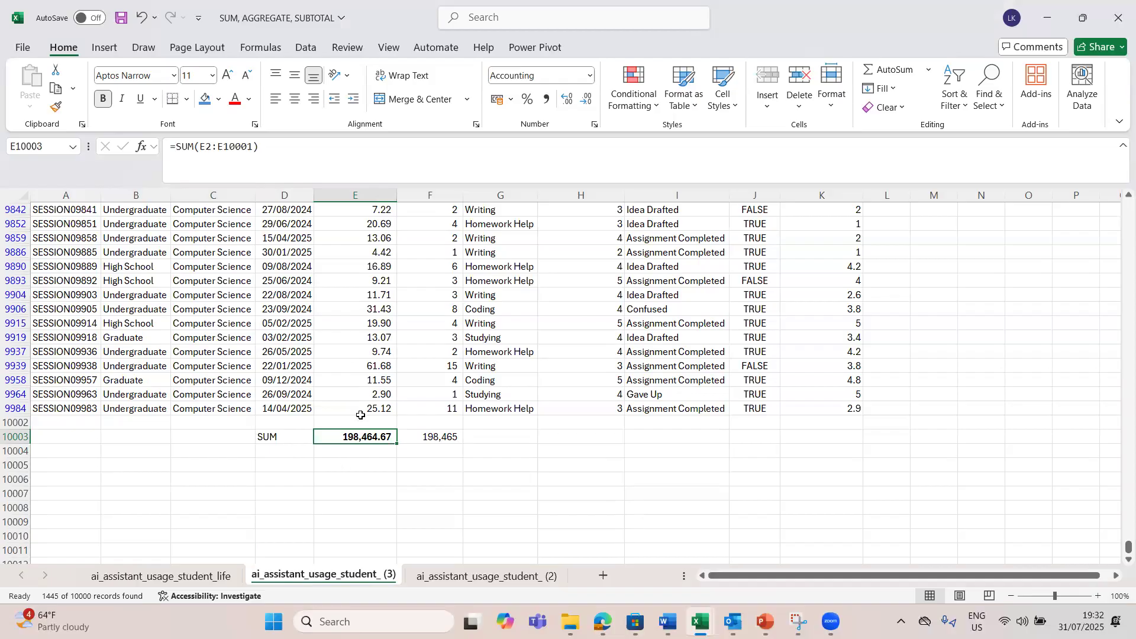
pyautogui.click(419, 437)
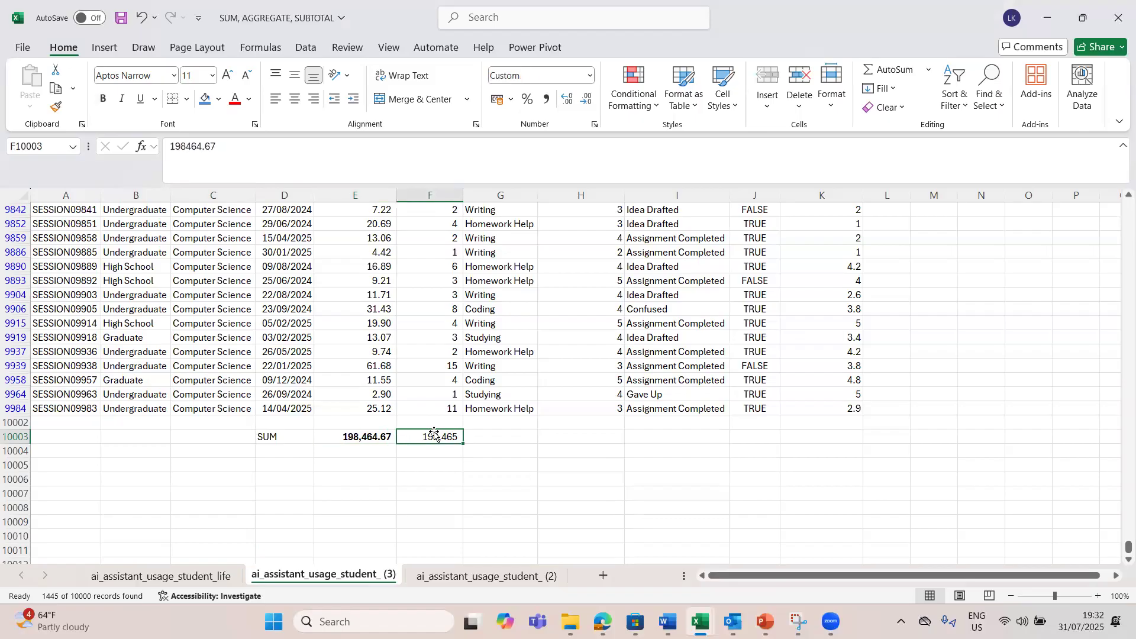
pyautogui.click(357, 444)
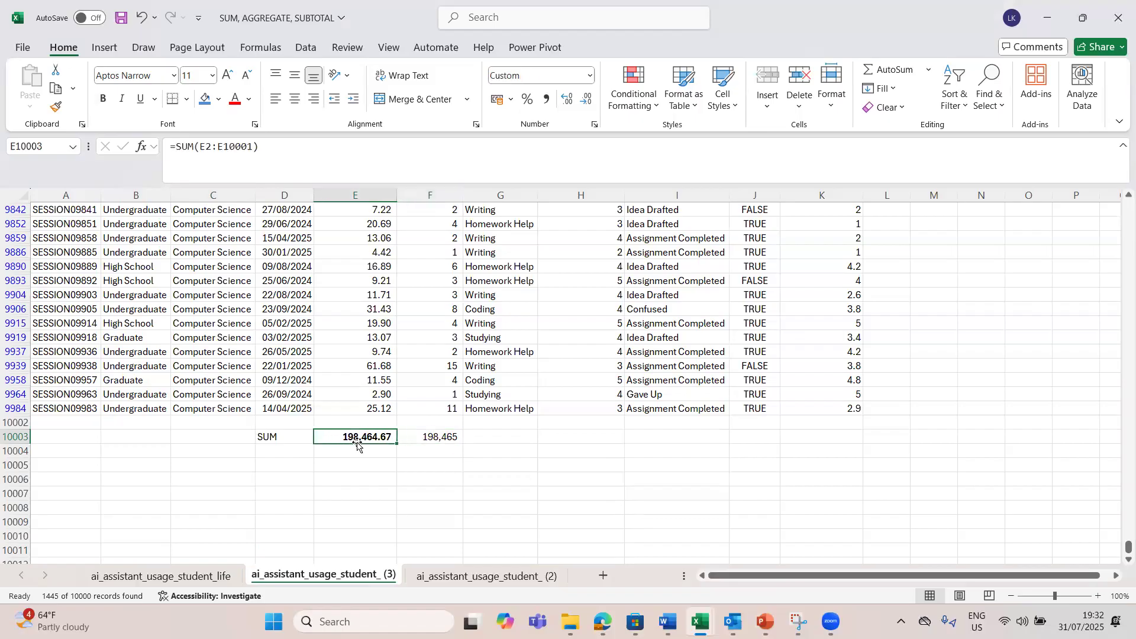
# Step: Clear the Discipline filter so that all session records are included again
pyautogui.click(417, 436)
pyautogui.click(369, 432)
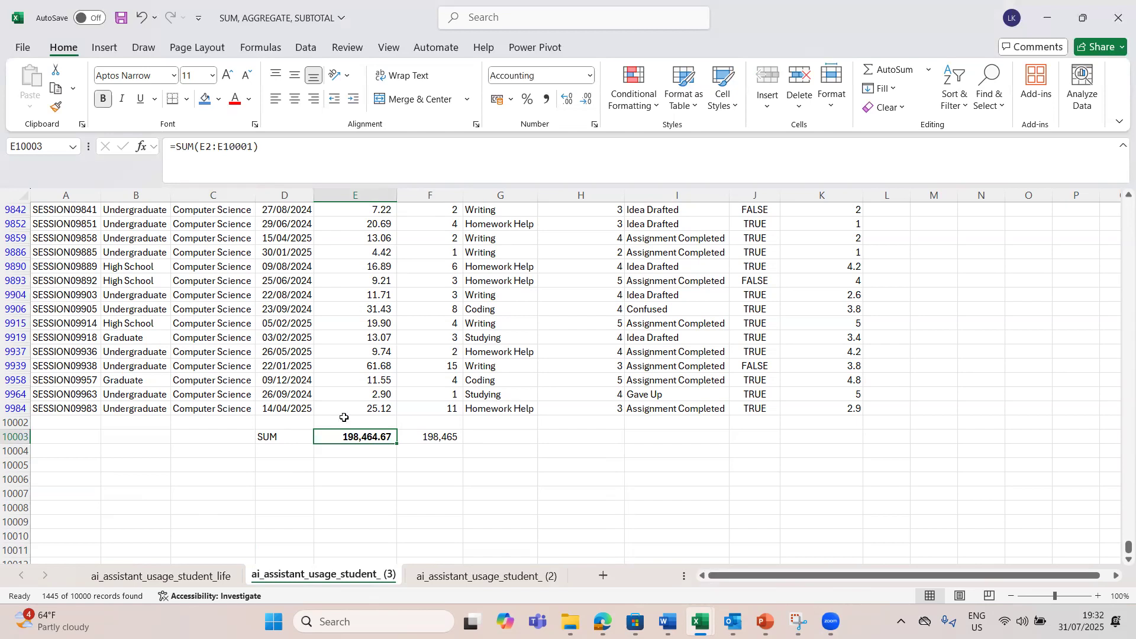
pyautogui.click(374, 408)
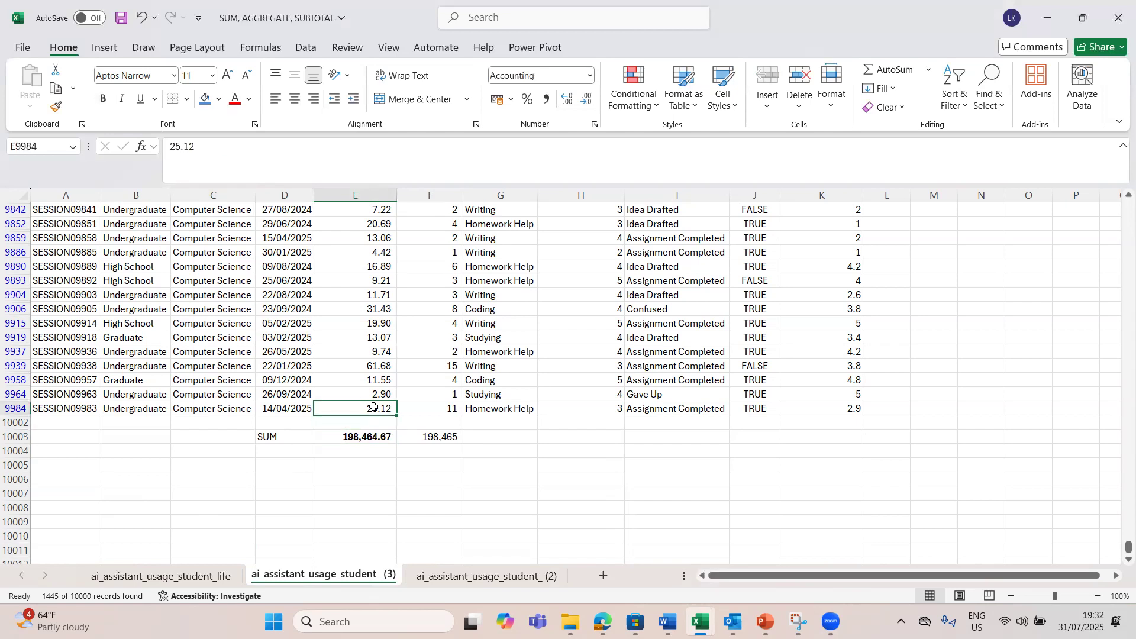
pyautogui.hotkey('ctrl', 'Up')
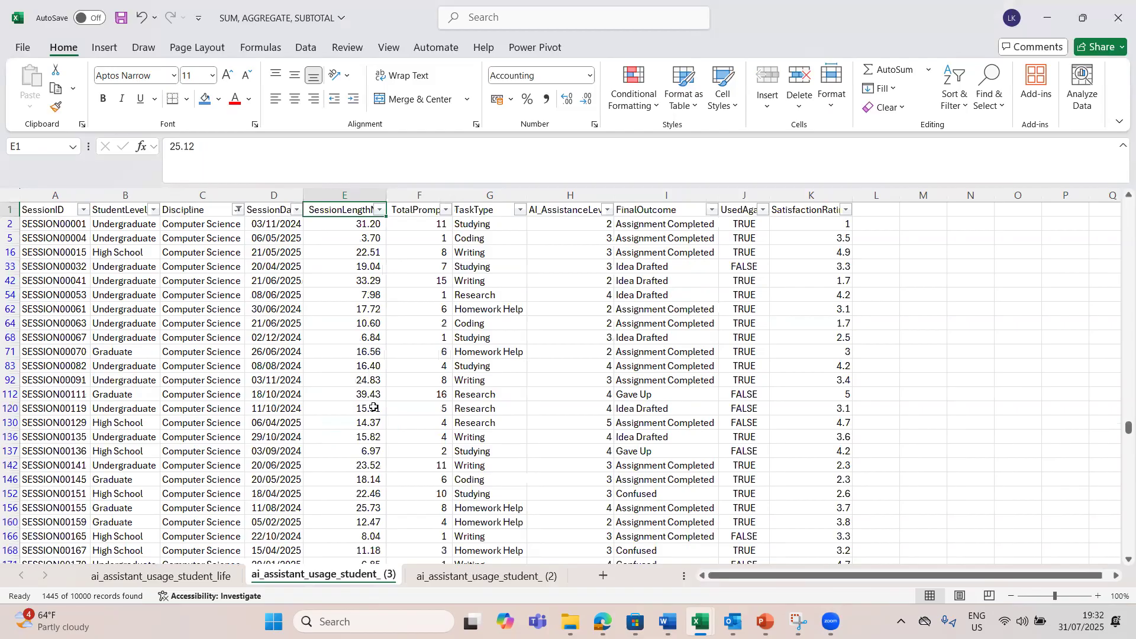
pyautogui.click(237, 210)
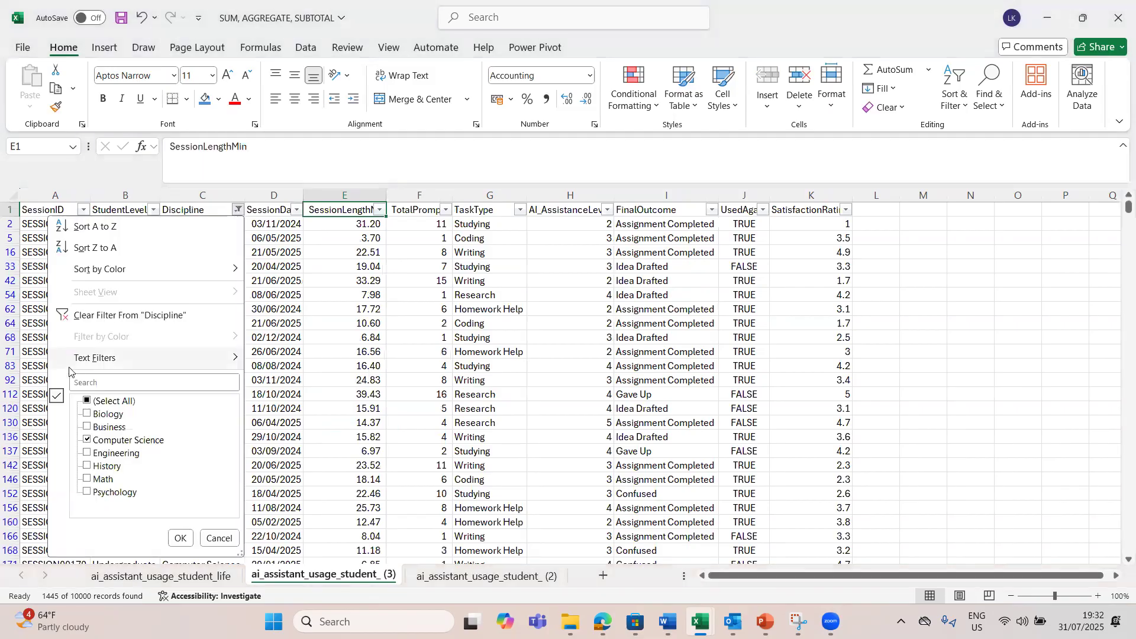
pyautogui.click(106, 317)
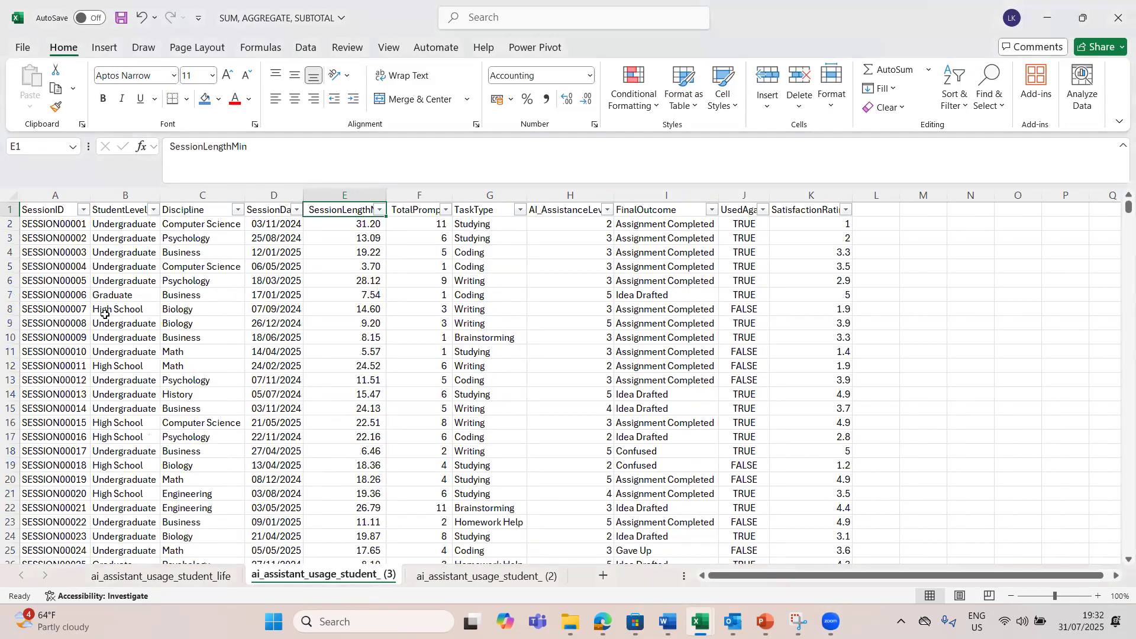
# Step: Enter the label "Aggregate Function" in D10005, two rows below the SUM label, and widen column D to fit it
pyautogui.click(353, 255)
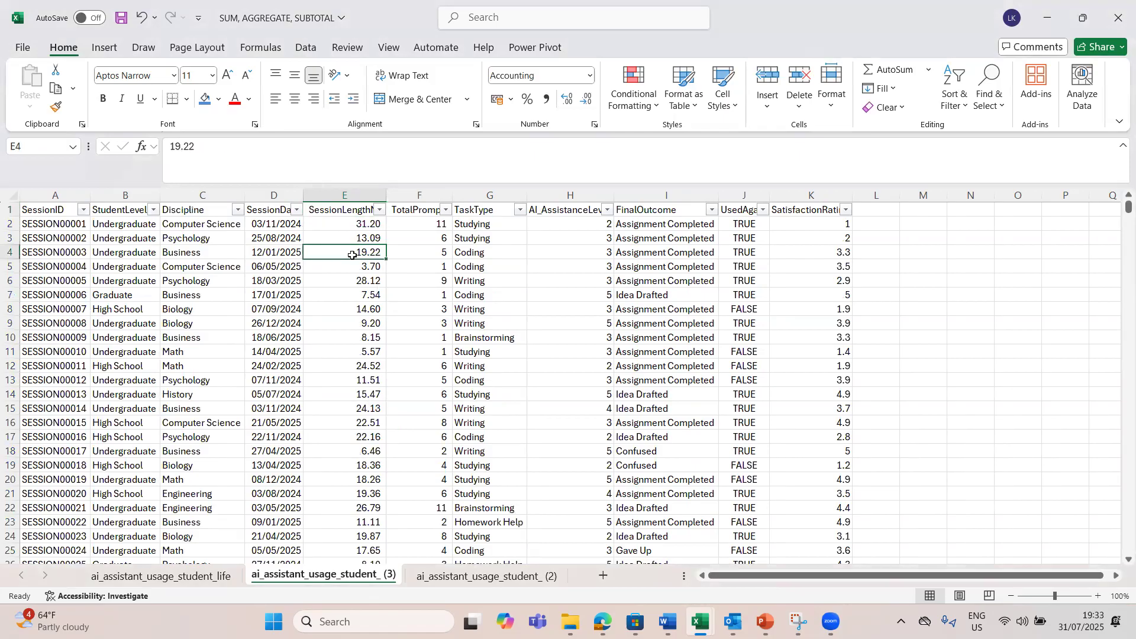
pyautogui.hotkey('ctrl', 'Down')
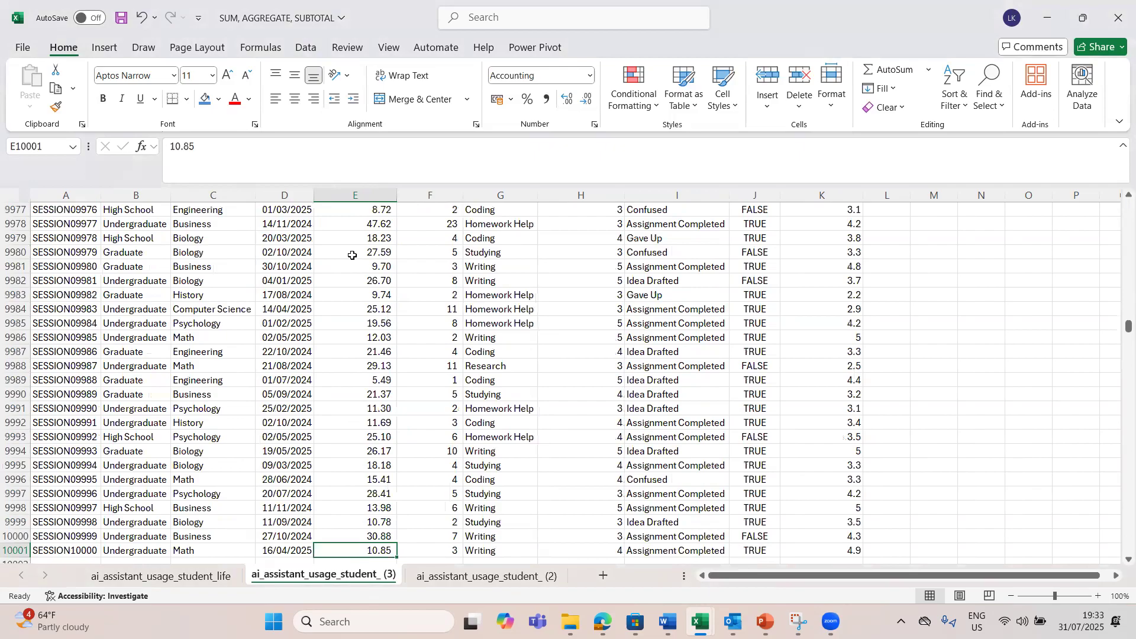
pyautogui.press('Down')
pyautogui.scroll(-3, 352, 255)
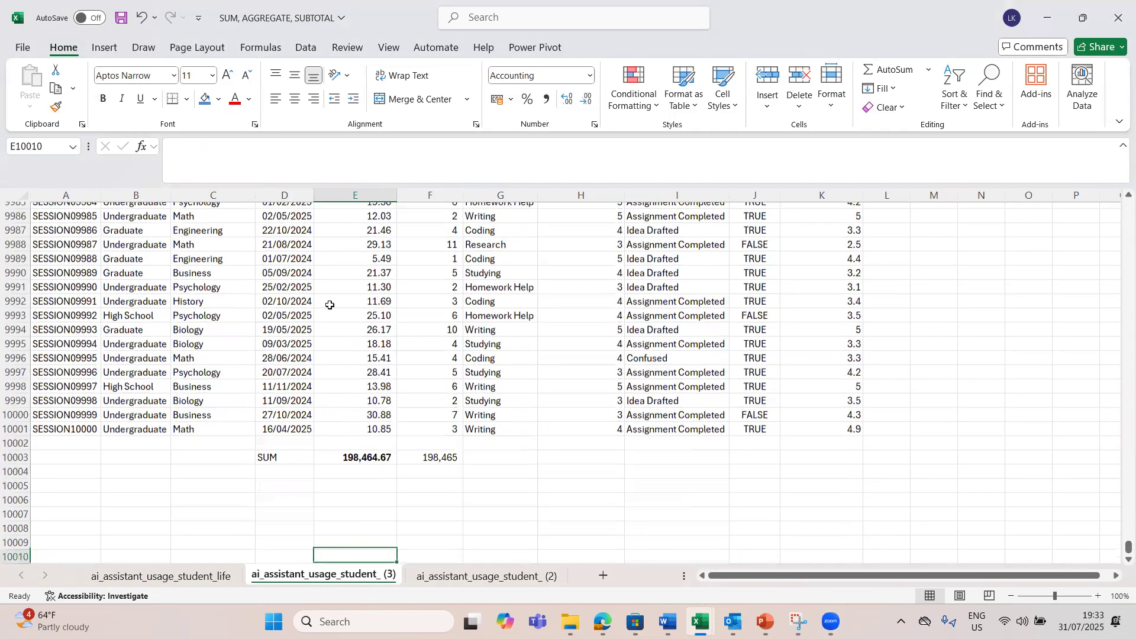
pyautogui.click(284, 477)
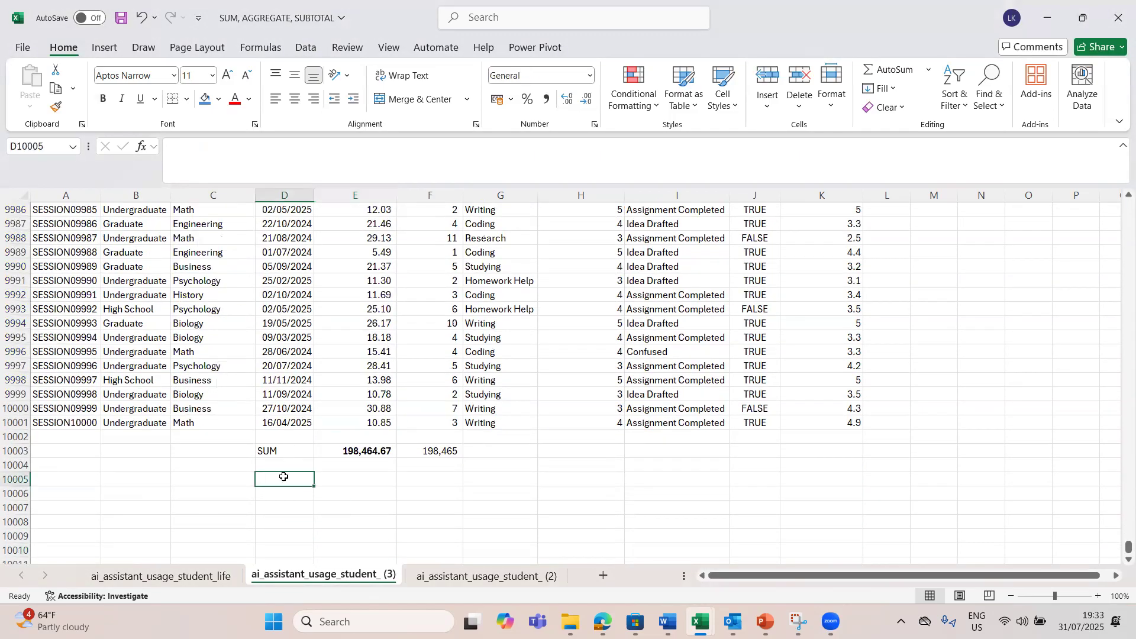
pyautogui.write('Aggregate Fun')
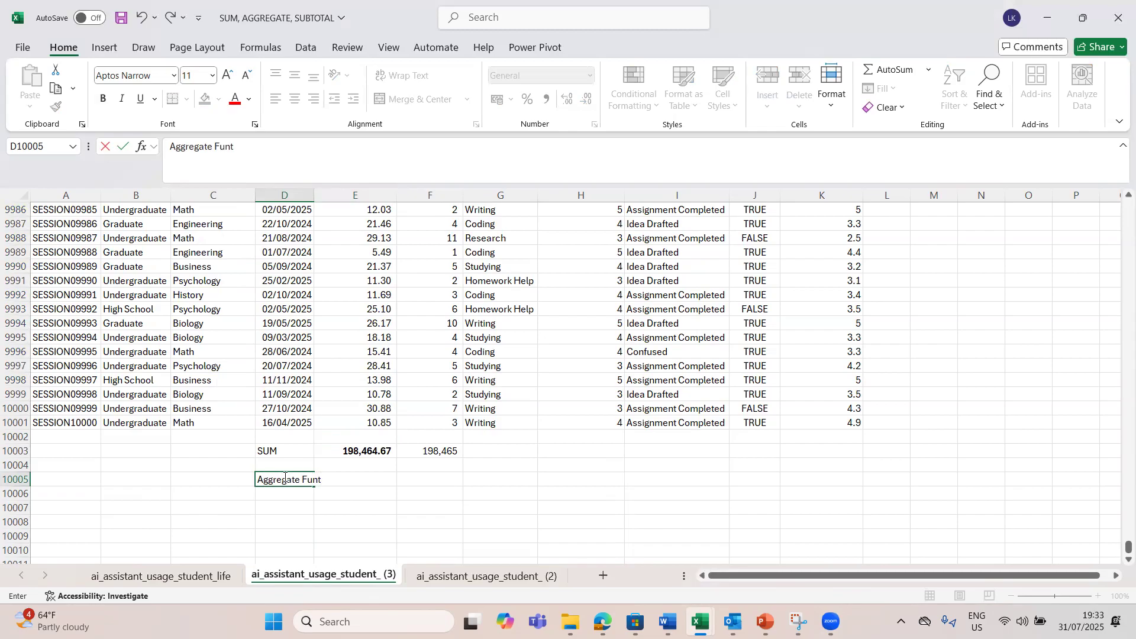
pyautogui.write('ction')
pyautogui.press('Tab')
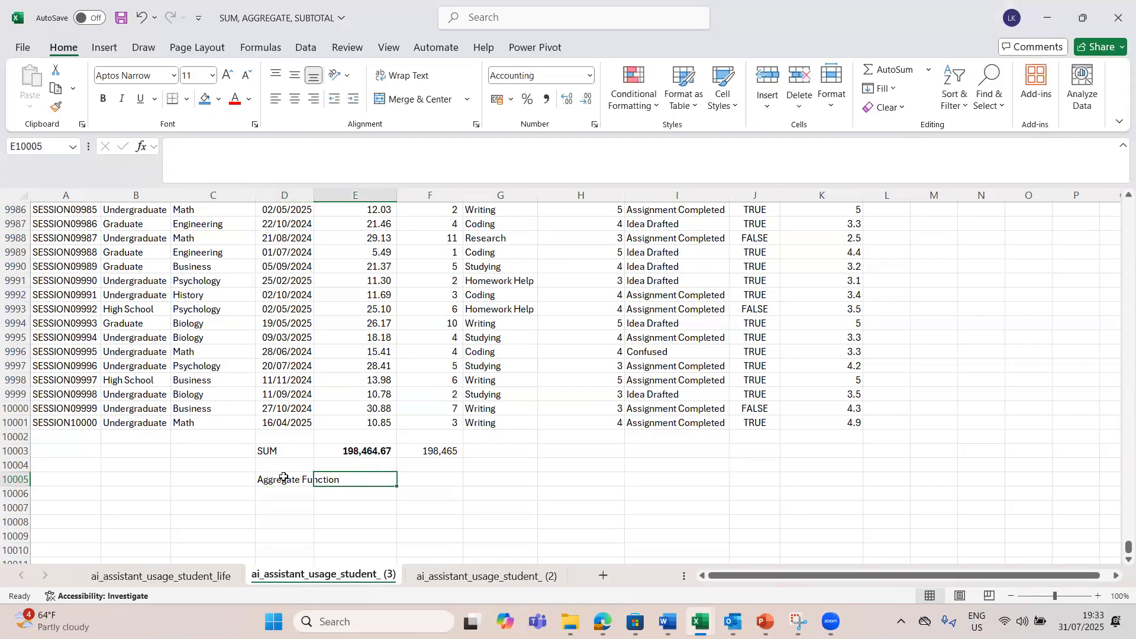
pyautogui.moveTo(312, 193); pyautogui.dragTo(342, 193)
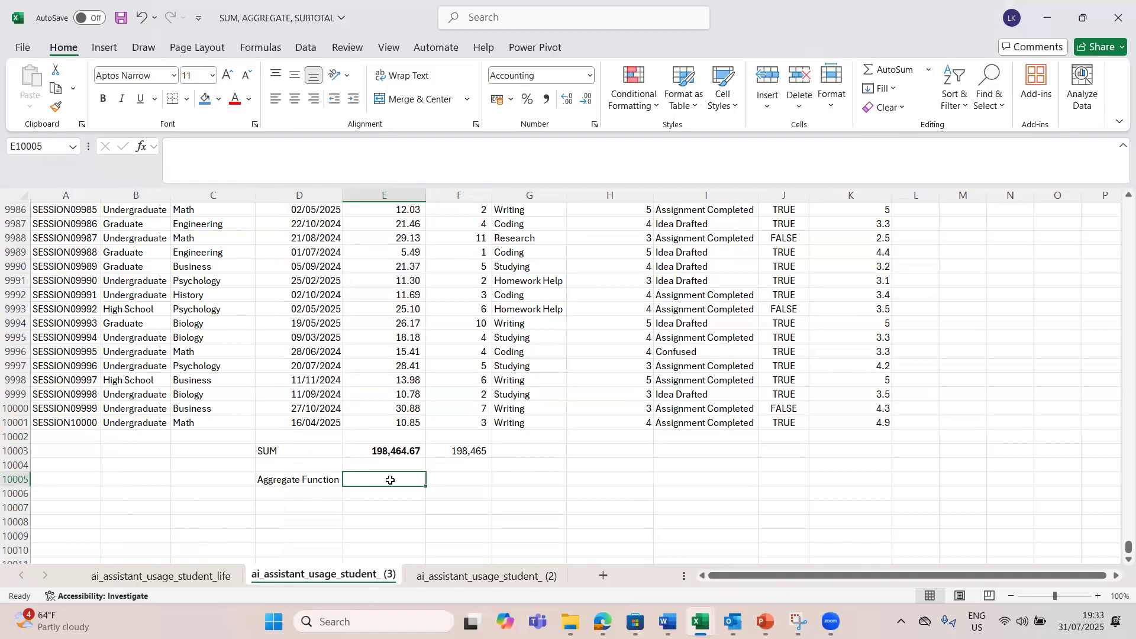
# Step: Begin an AGGREGATE formula in E10005 with 9 - SUM as its function number
pyautogui.write('=a')
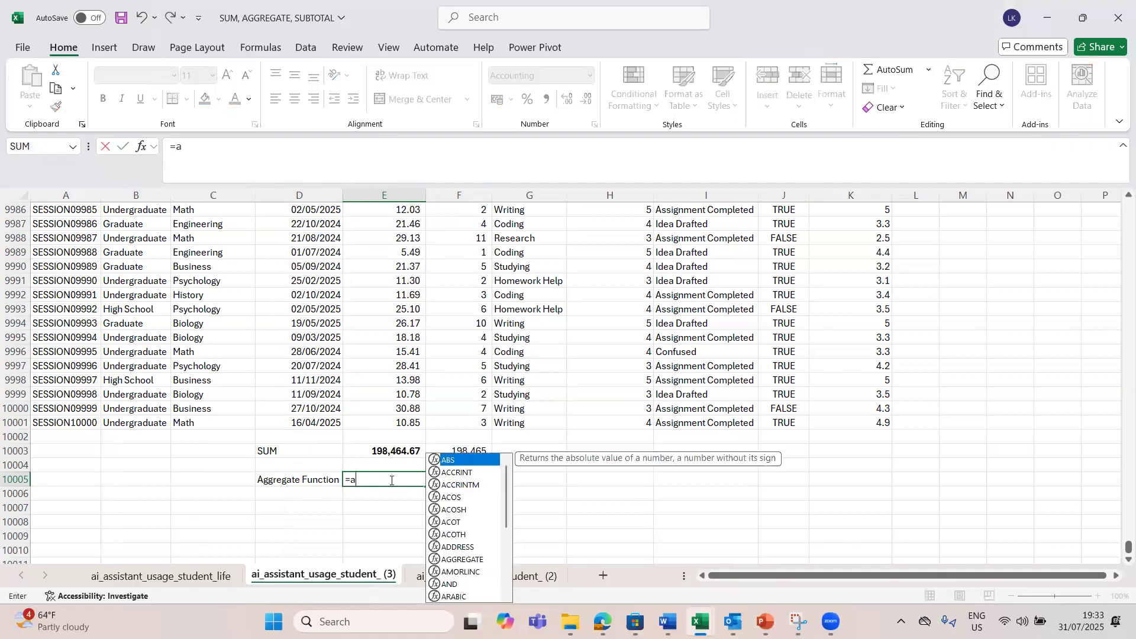
pyautogui.write('gg')
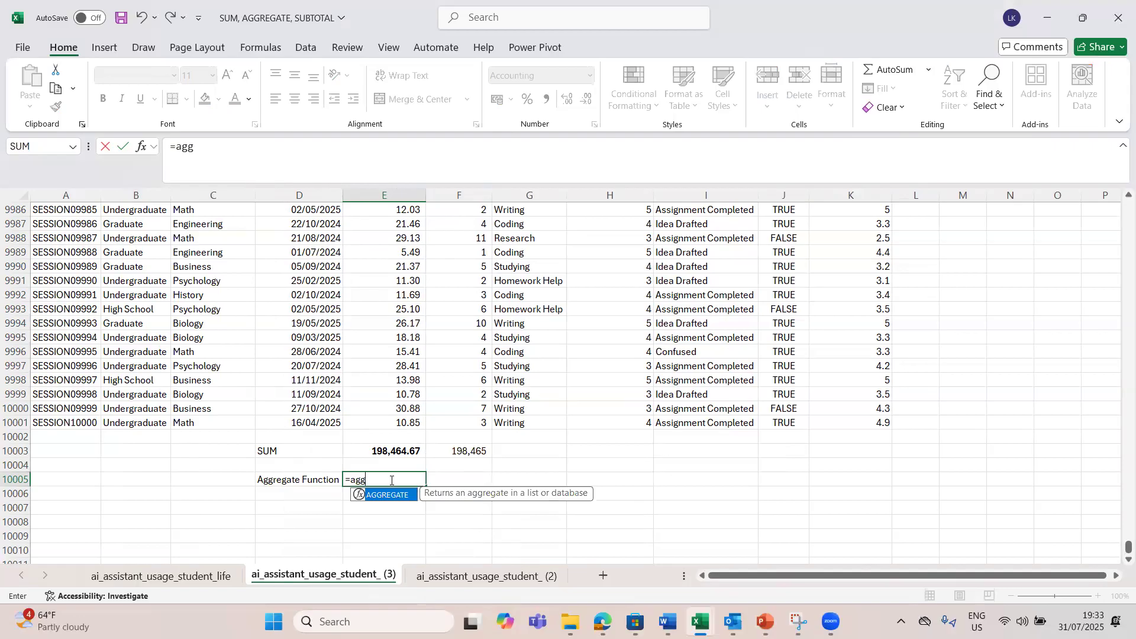
pyautogui.press('Tab')
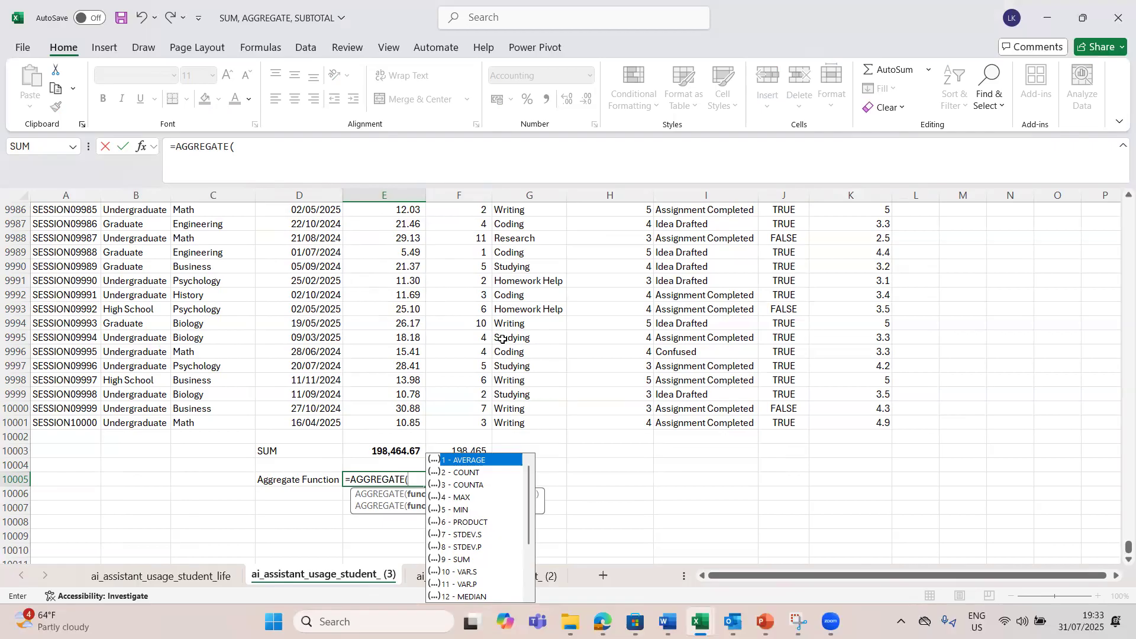
pyautogui.press('Down')
pyautogui.press('Down')
pyautogui.press('Down')
pyautogui.press('Down')
pyautogui.press('Down')
pyautogui.press('Down')
pyautogui.press('Down')
pyautogui.press('Down')
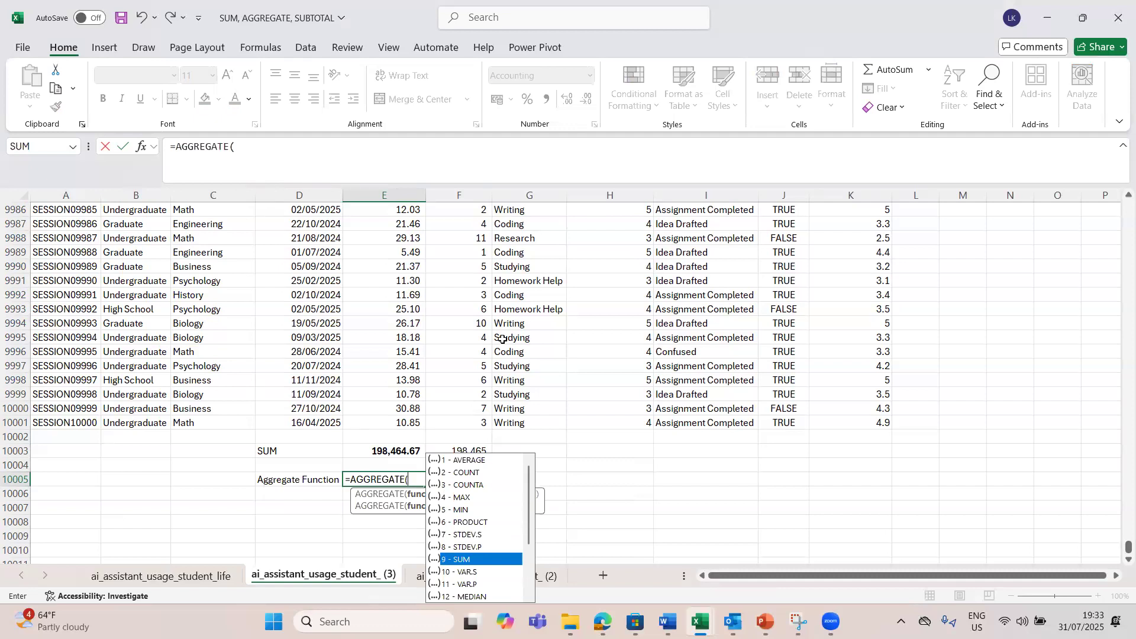
pyautogui.doubleClick(468, 559)
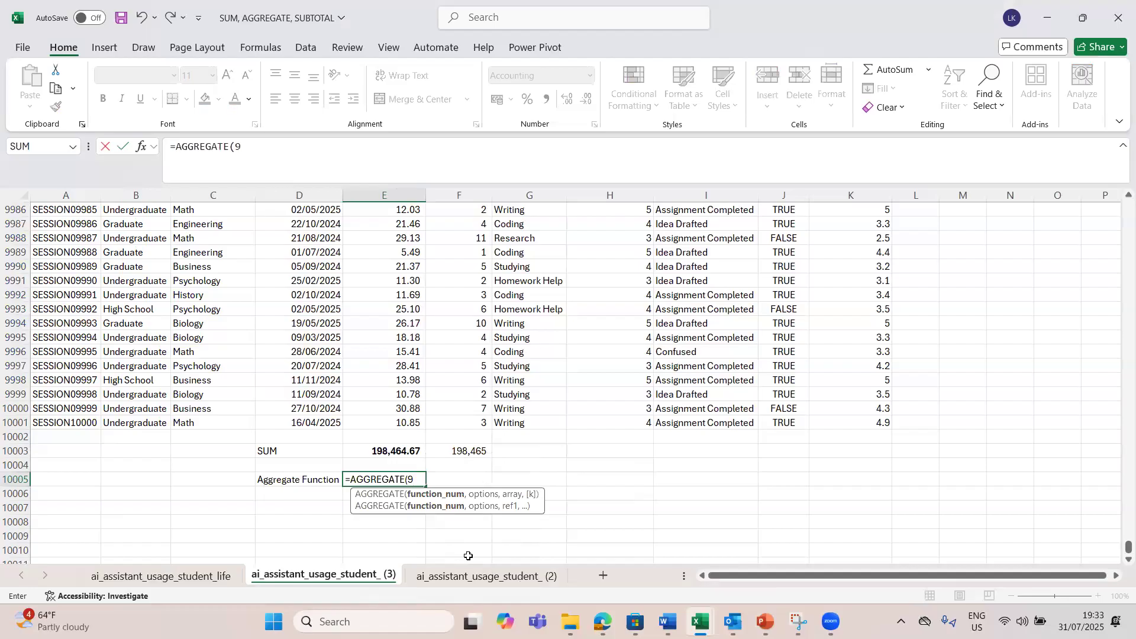
# Step: Complete the AGGREGATE formula with option 3 (ignore hidden rows, error values, nested SUBTOTAL and AGGREGATE functions) and the range E2:E10003
pyautogui.write(',')
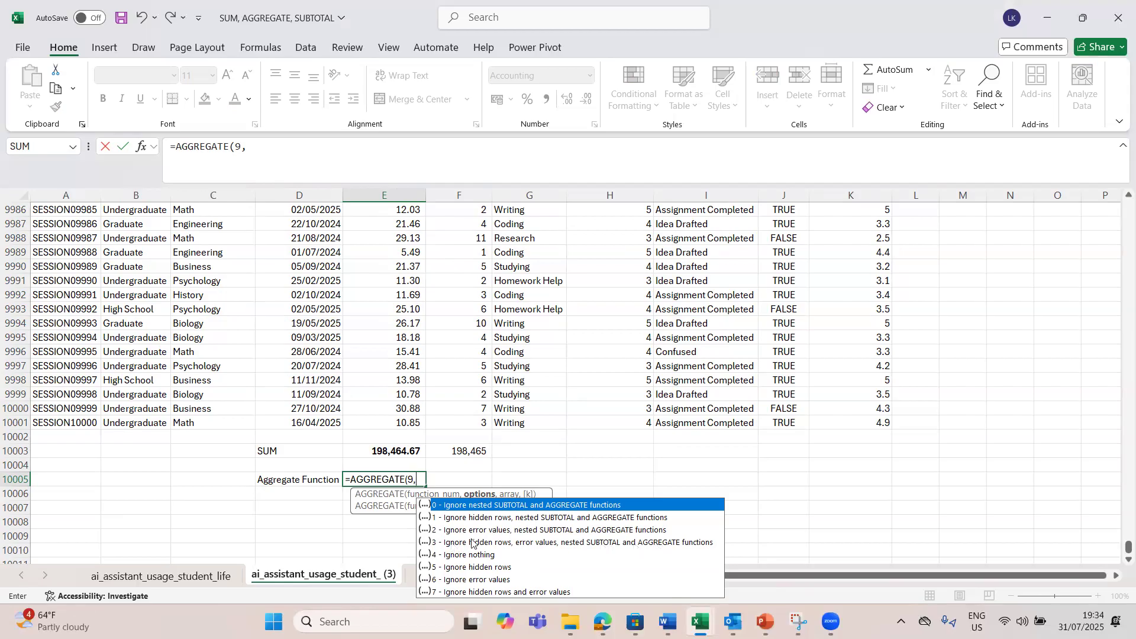
pyautogui.click(461, 545)
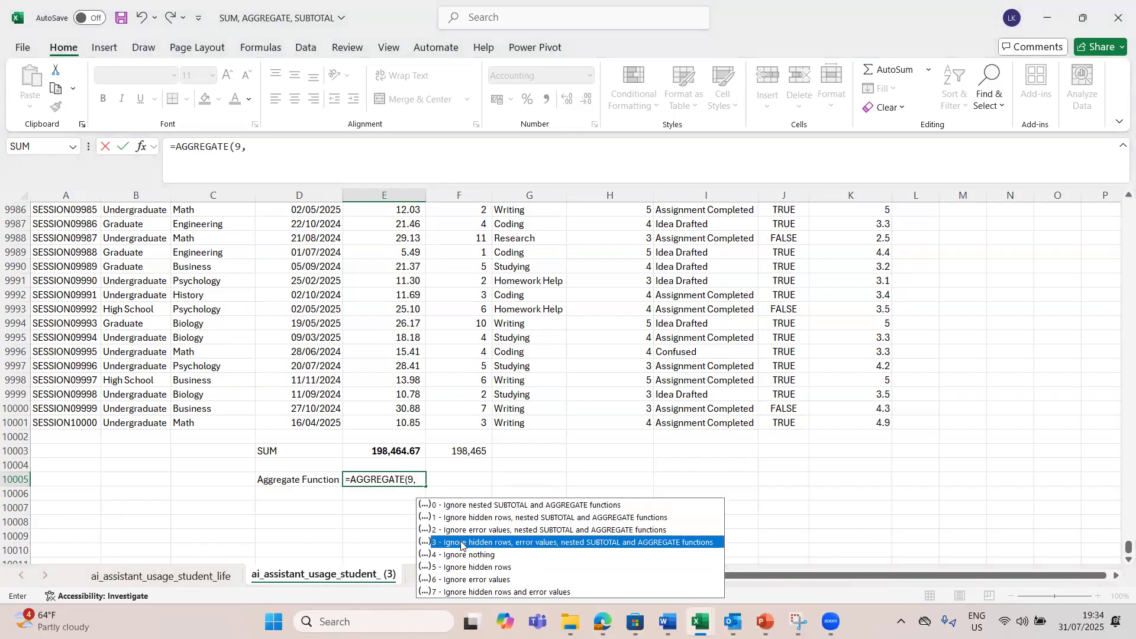
pyautogui.doubleClick(461, 544)
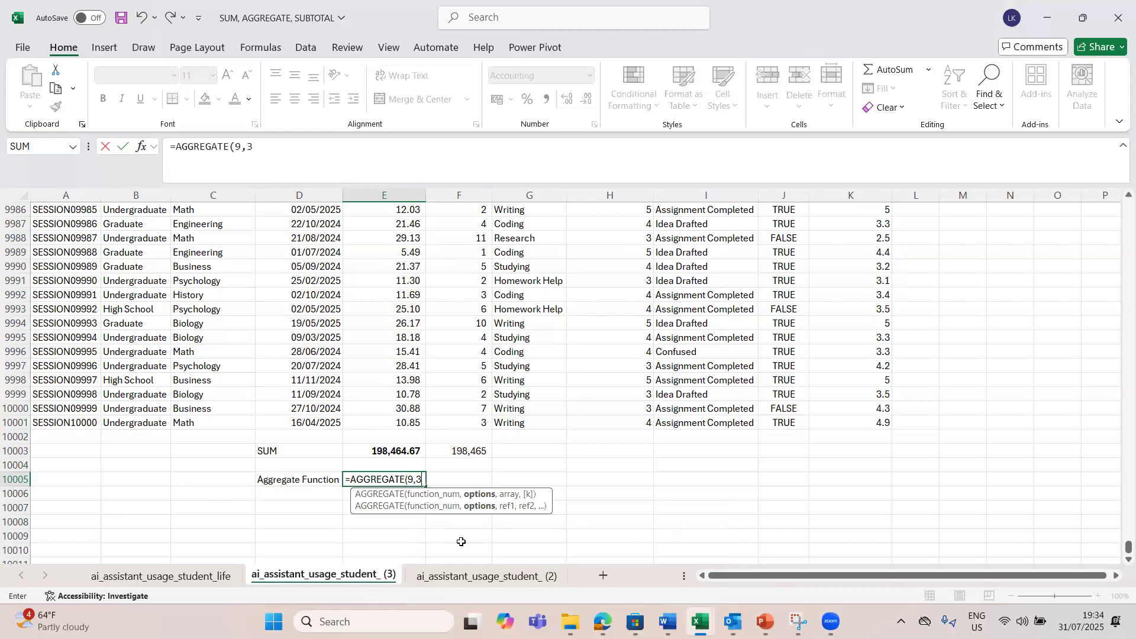
pyautogui.write(',')
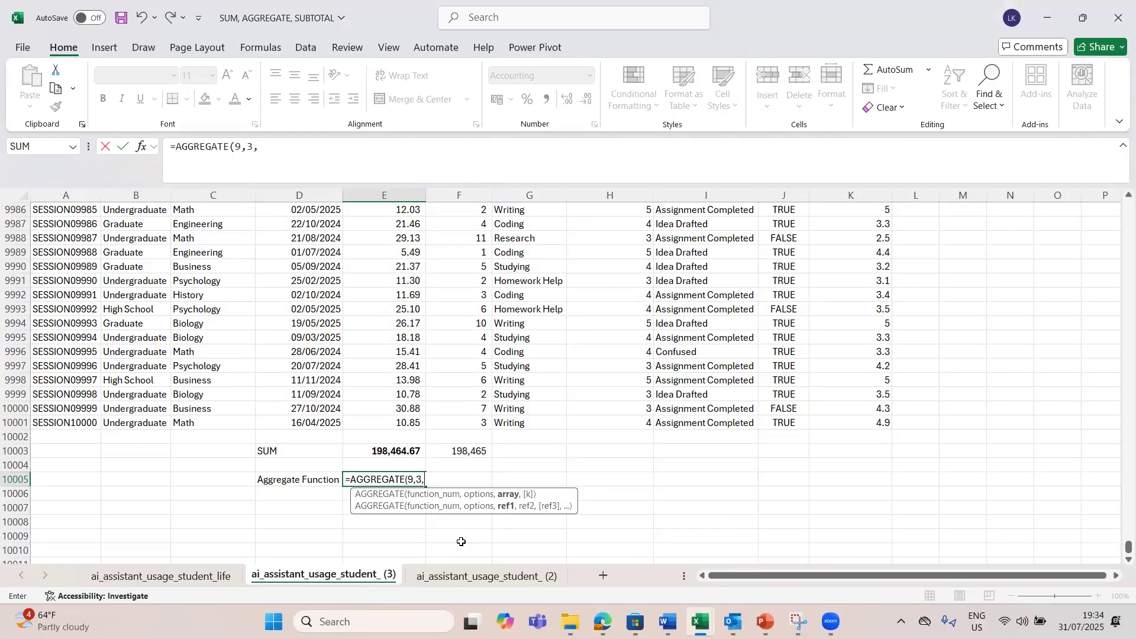
pyautogui.click(389, 449)
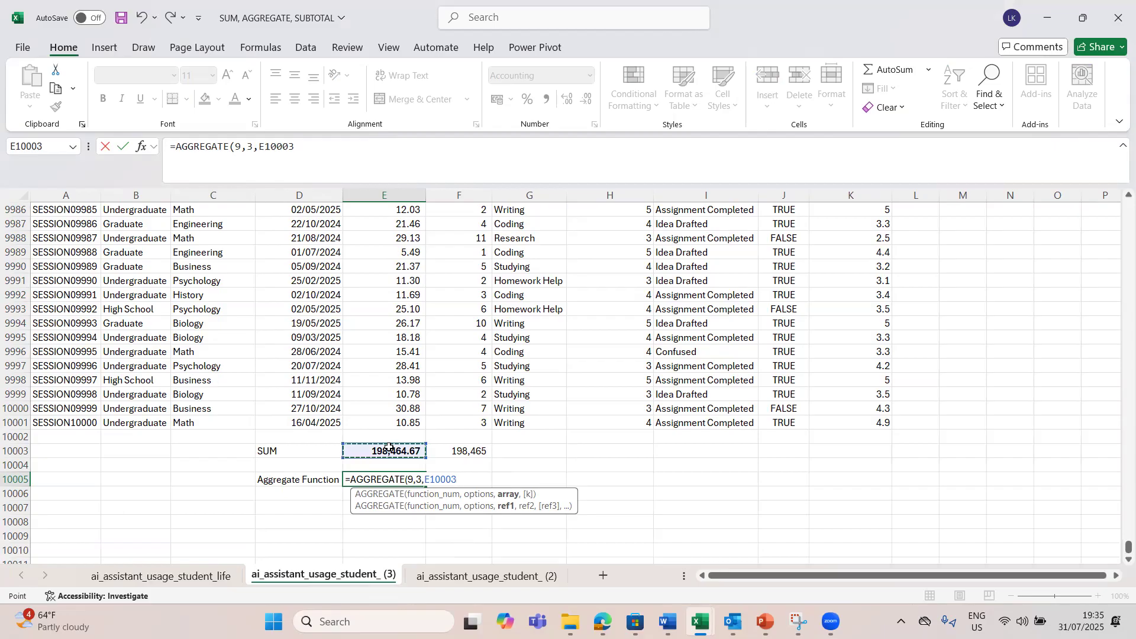
pyautogui.hotkey('ctrl', 'shift', 'Up')
pyautogui.hotkey('ctrl', 'shift', 'Up')
pyautogui.hotkey('shift', 'Down')
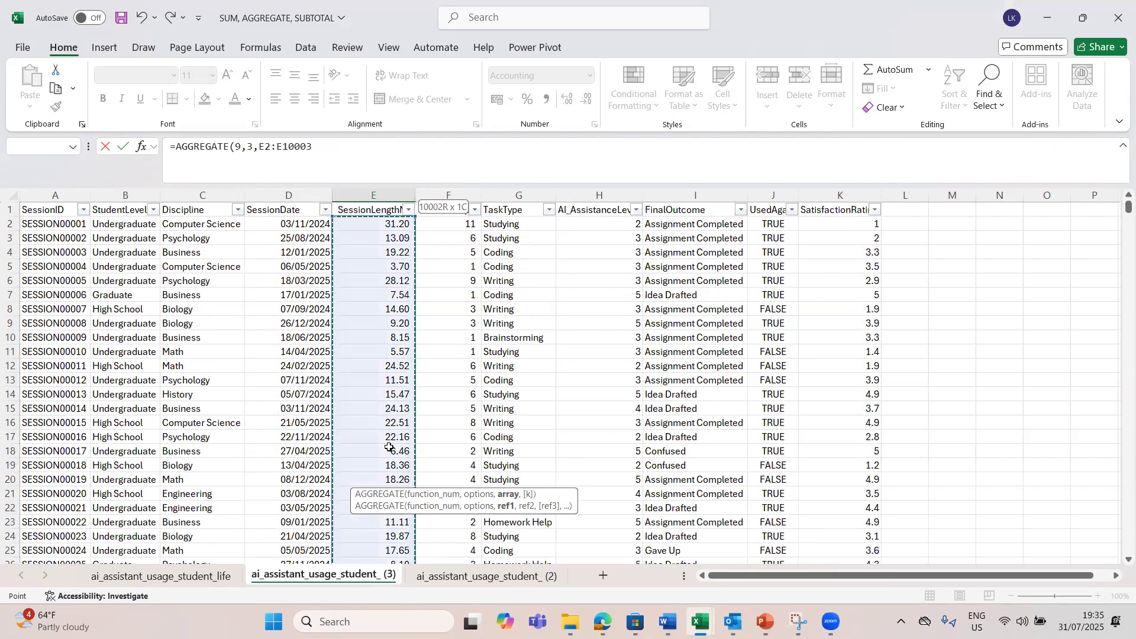
pyautogui.press('Return')
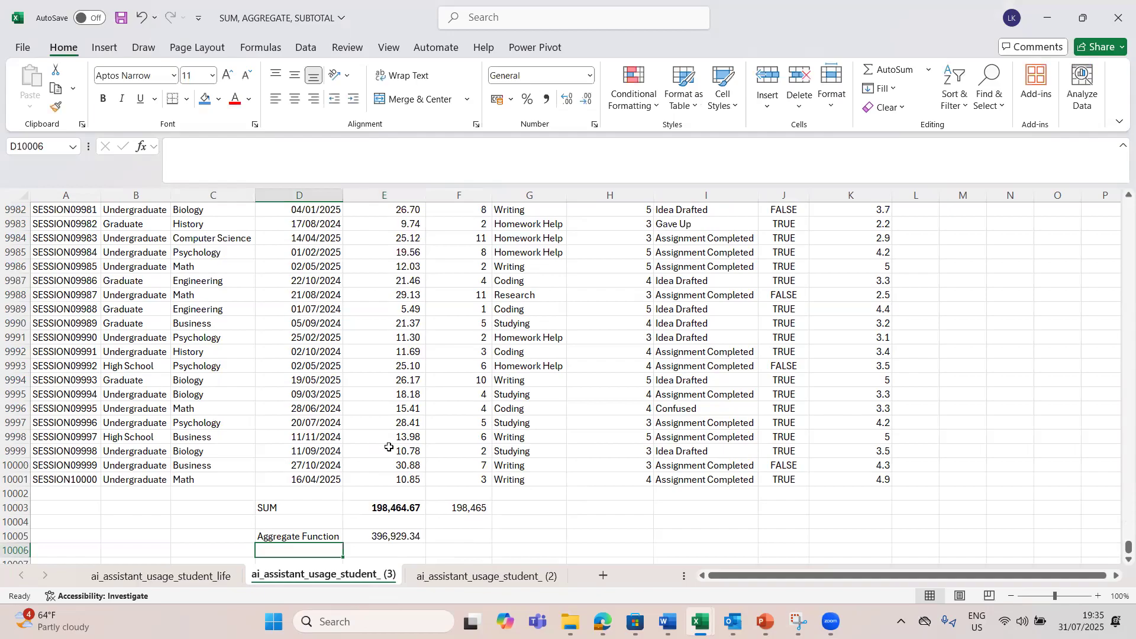
# Step: Correct the AGGREGATE formula's range in E10005 to E2:E10001 and compare it with the SUM total in E10003
pyautogui.doubleClick(390, 535)
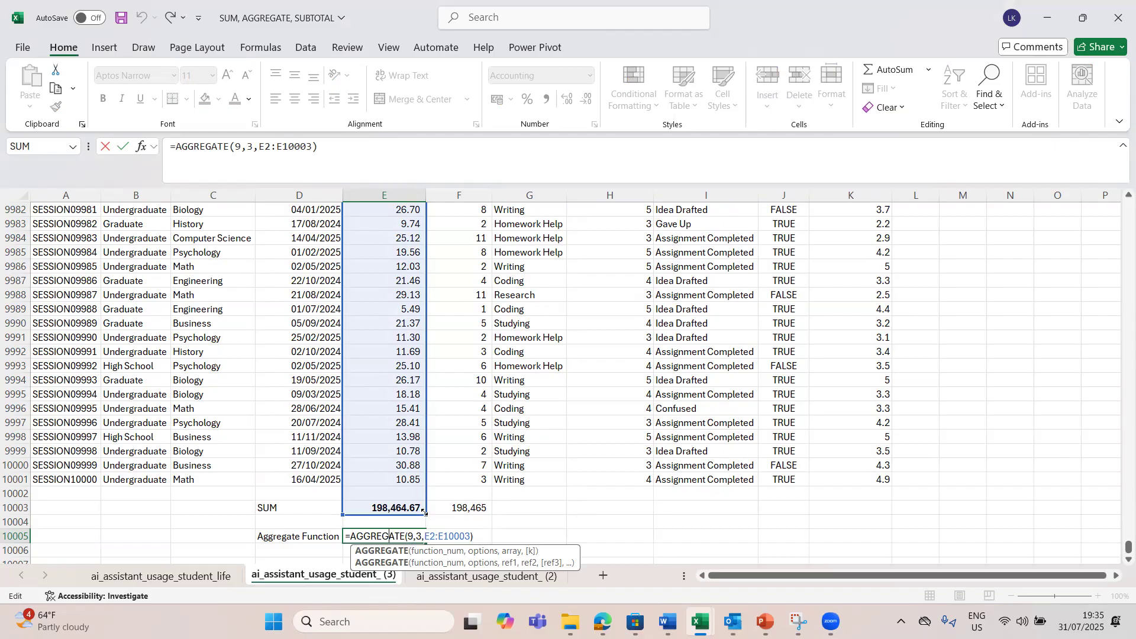
pyautogui.moveTo(425, 513); pyautogui.dragTo(422, 489)
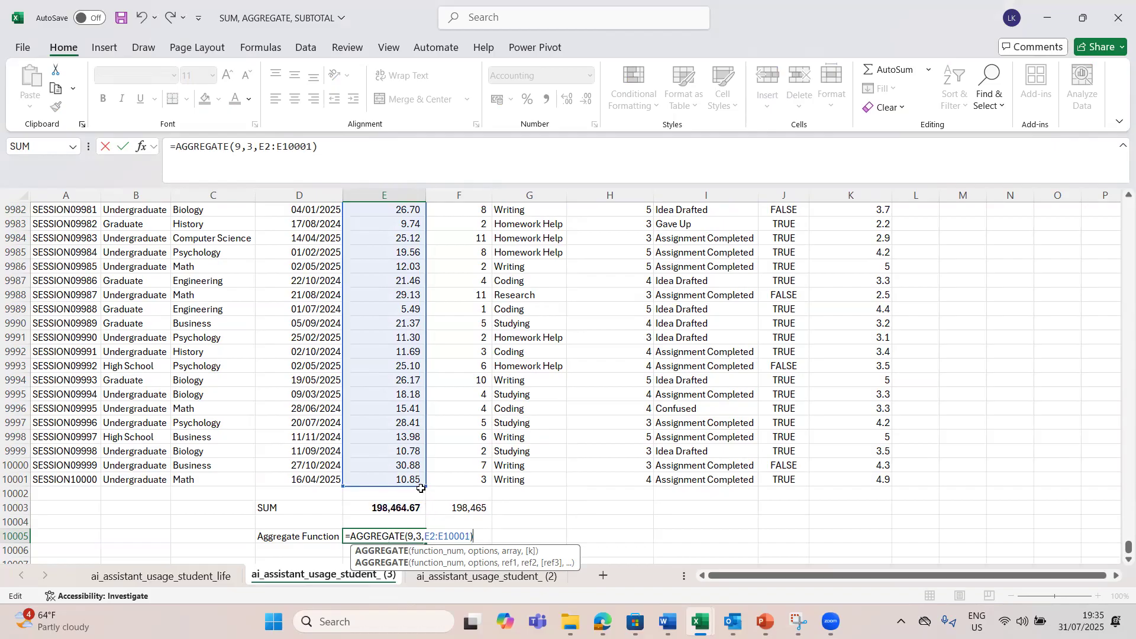
pyautogui.press('Return')
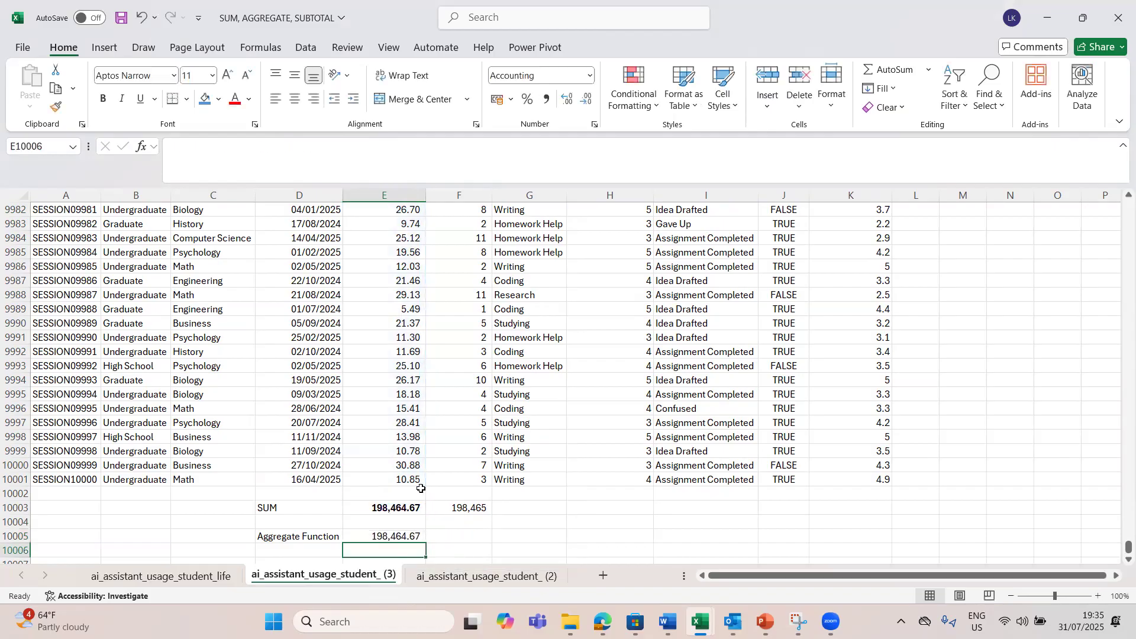
pyautogui.click(389, 535)
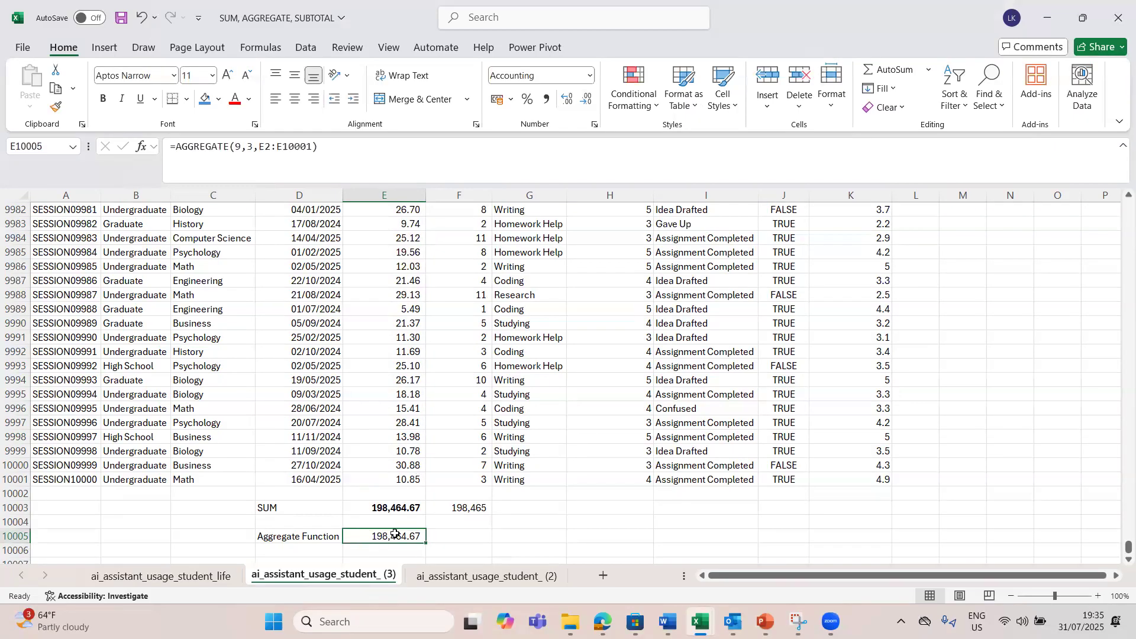
pyautogui.click(416, 465)
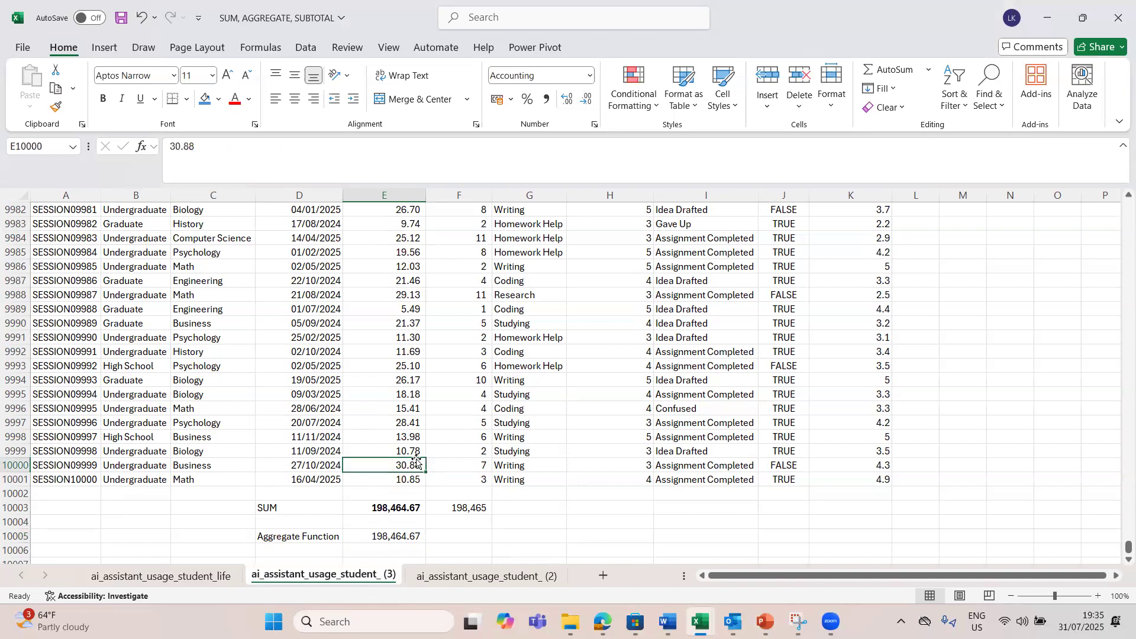
pyautogui.click(388, 507)
# Step: Make the Aggregate Function label in D10005 and its formula result in E10005 bold
pyautogui.click(321, 538)
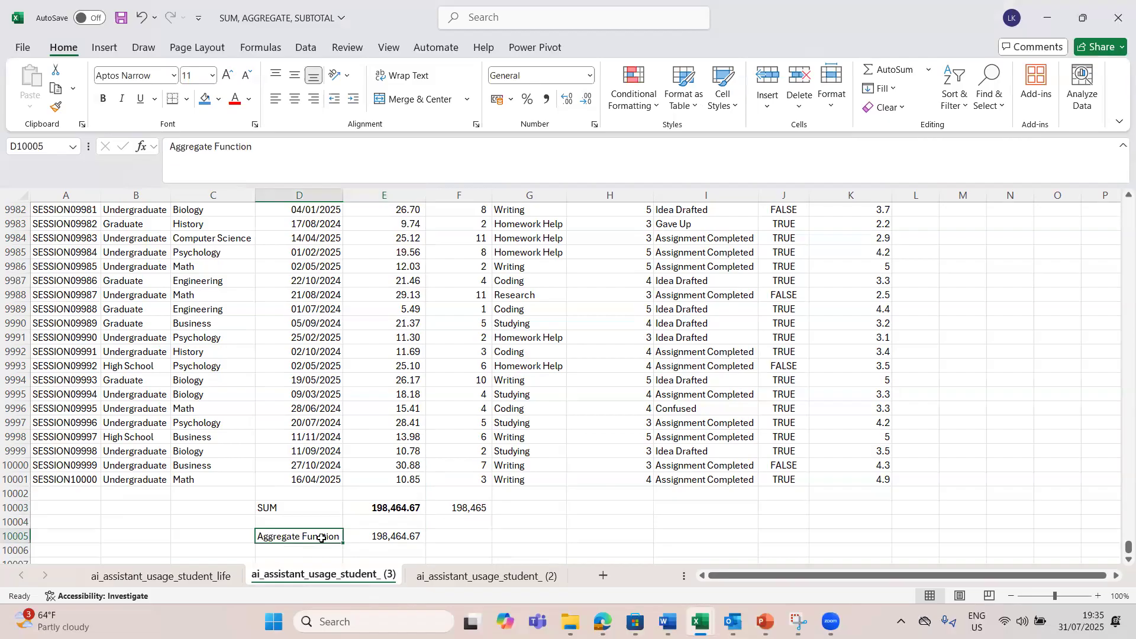
pyautogui.hotkey('ctrl', 'b')
pyautogui.click(384, 532)
pyautogui.hotkey('ctrl', 'b')
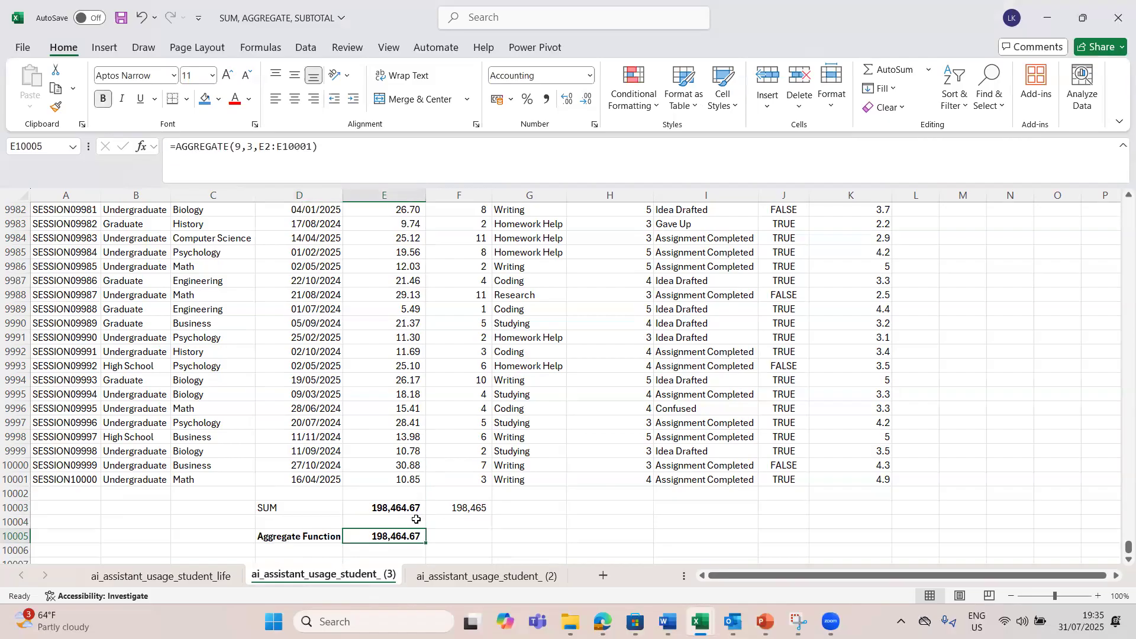
pyautogui.click(413, 453)
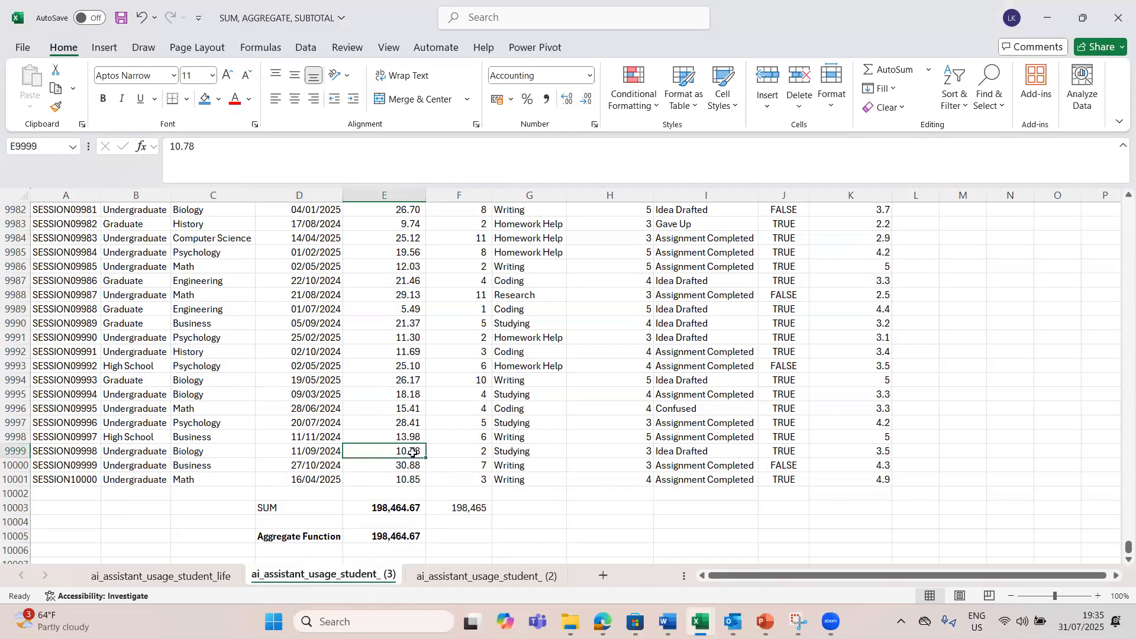
pyautogui.click(390, 540)
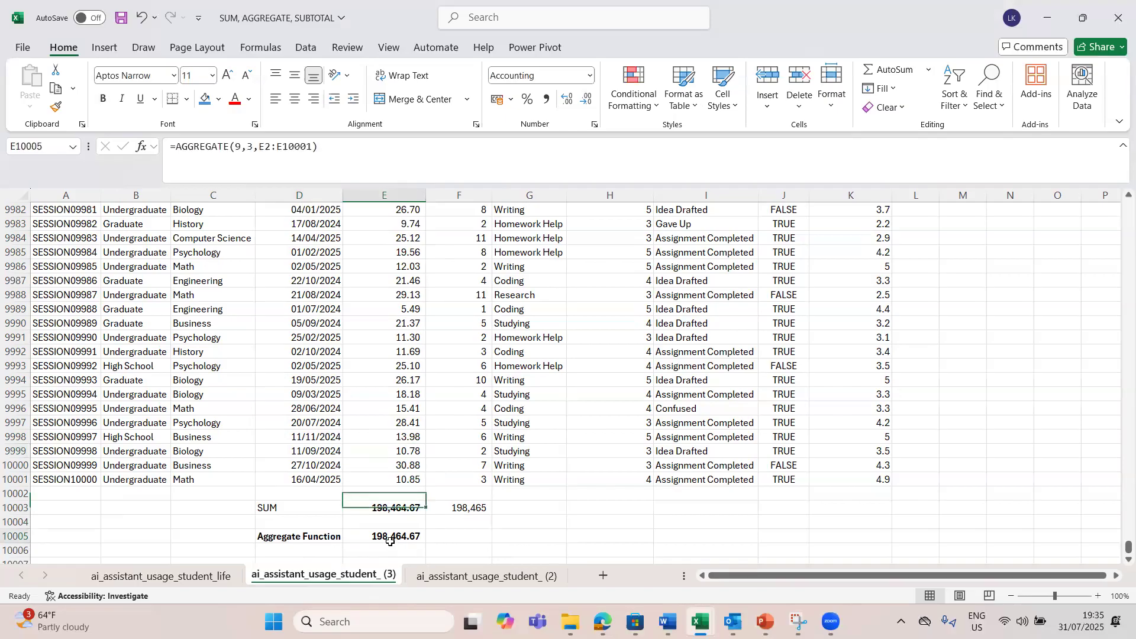
# Step: Filter the Discipline column to show only Biology records
pyautogui.click(400, 442)
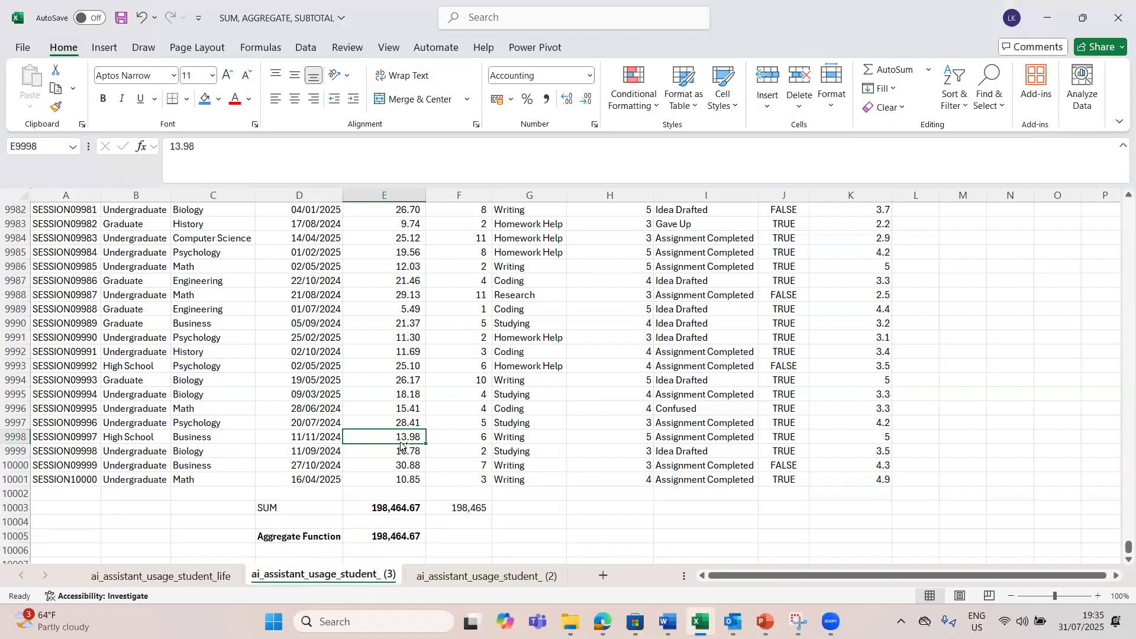
pyautogui.hotkey('ctrl', 'Up')
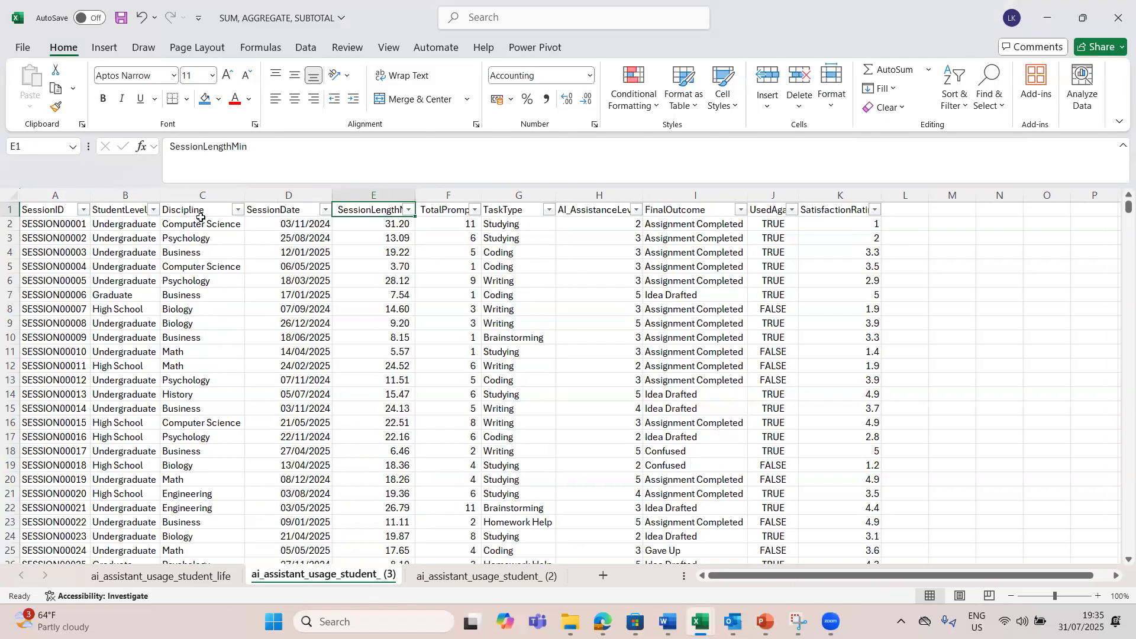
pyautogui.click(239, 211)
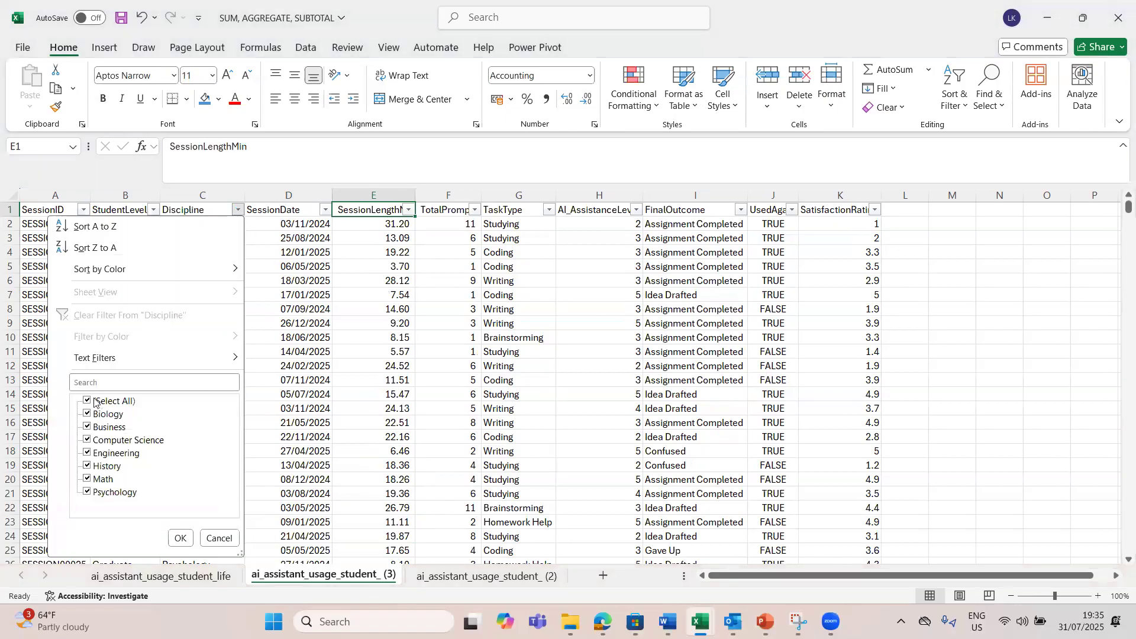
pyautogui.click(87, 401)
pyautogui.click(88, 413)
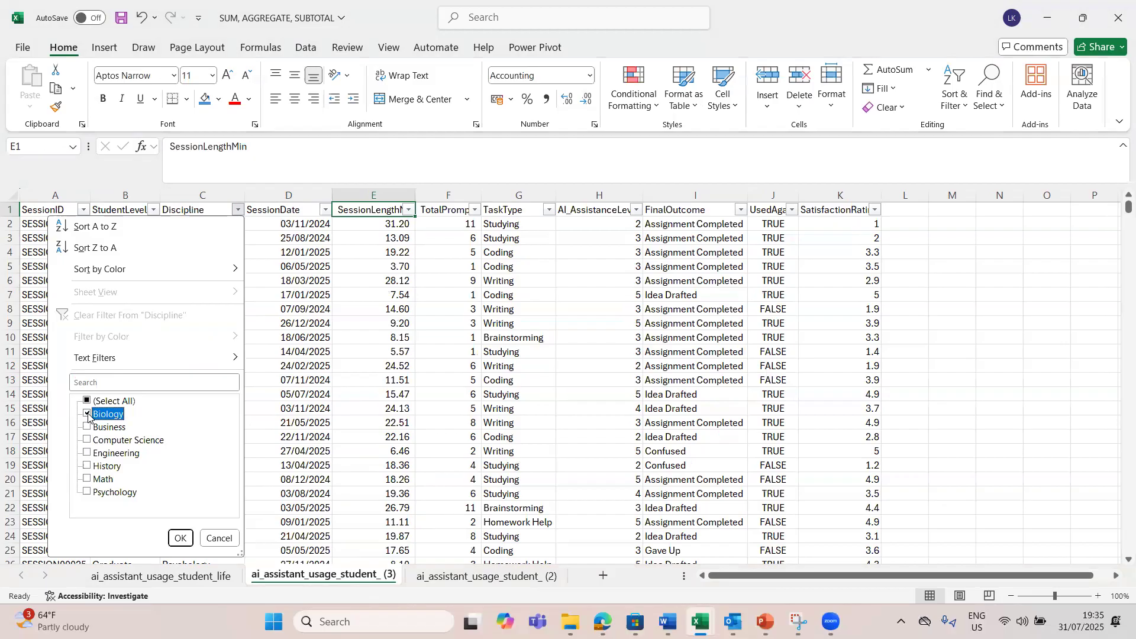
pyautogui.click(180, 538)
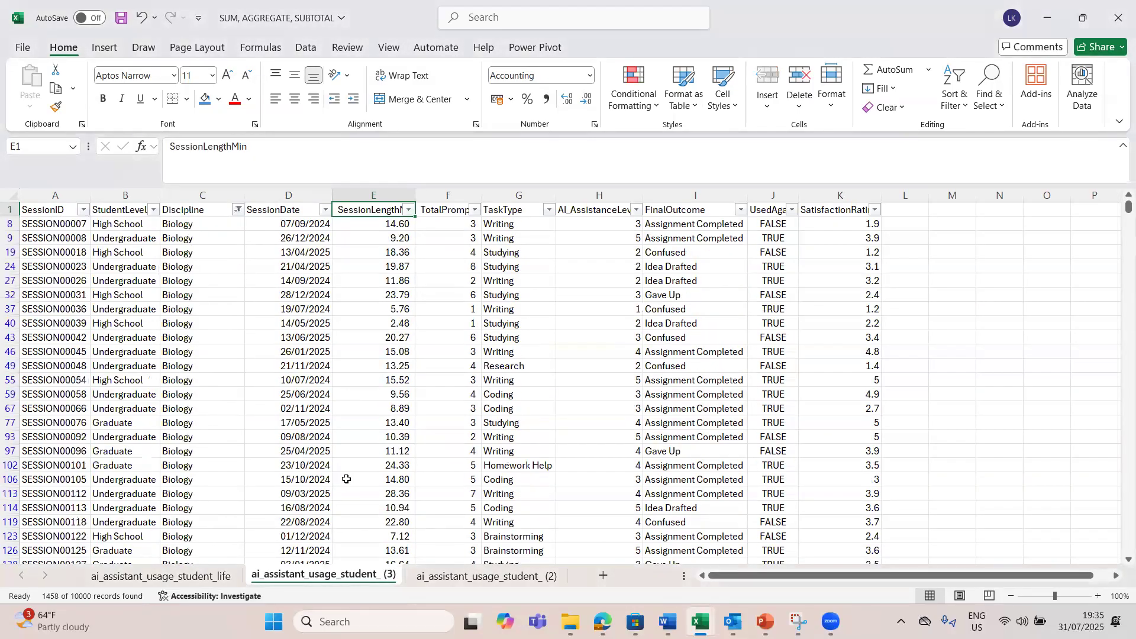
# Step: Compare the SUM total in E10003 with the AGGREGATE total in E10005 for the Biology records
pyautogui.click(383, 476)
pyautogui.hotkey('ctrl', 'Down')
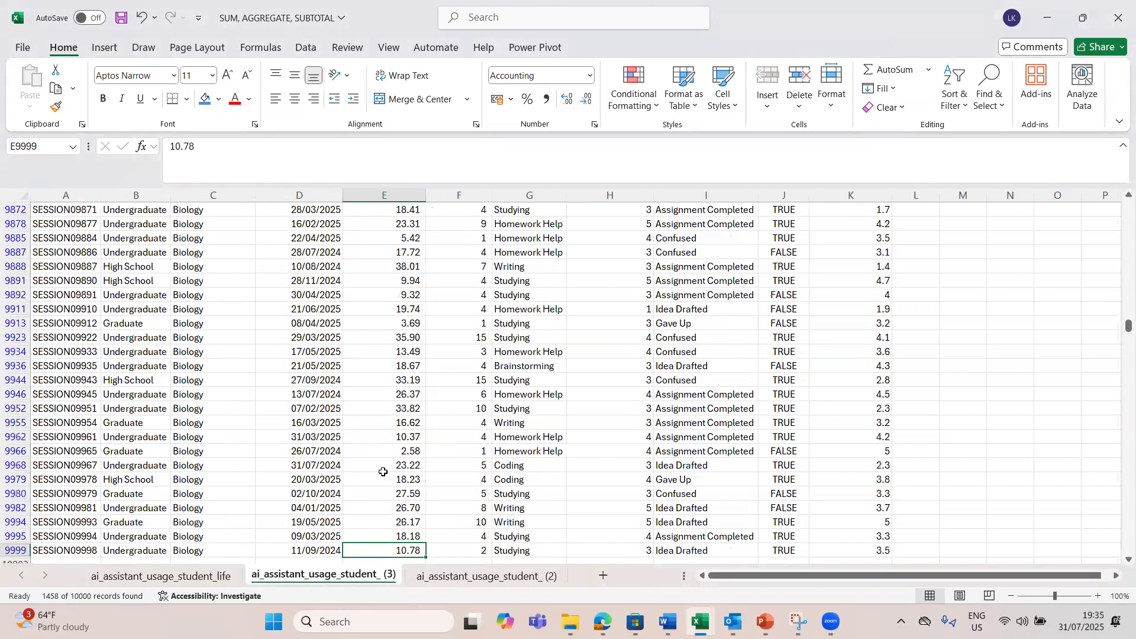
pyautogui.press('Down')
pyautogui.scroll(-3, 383, 472)
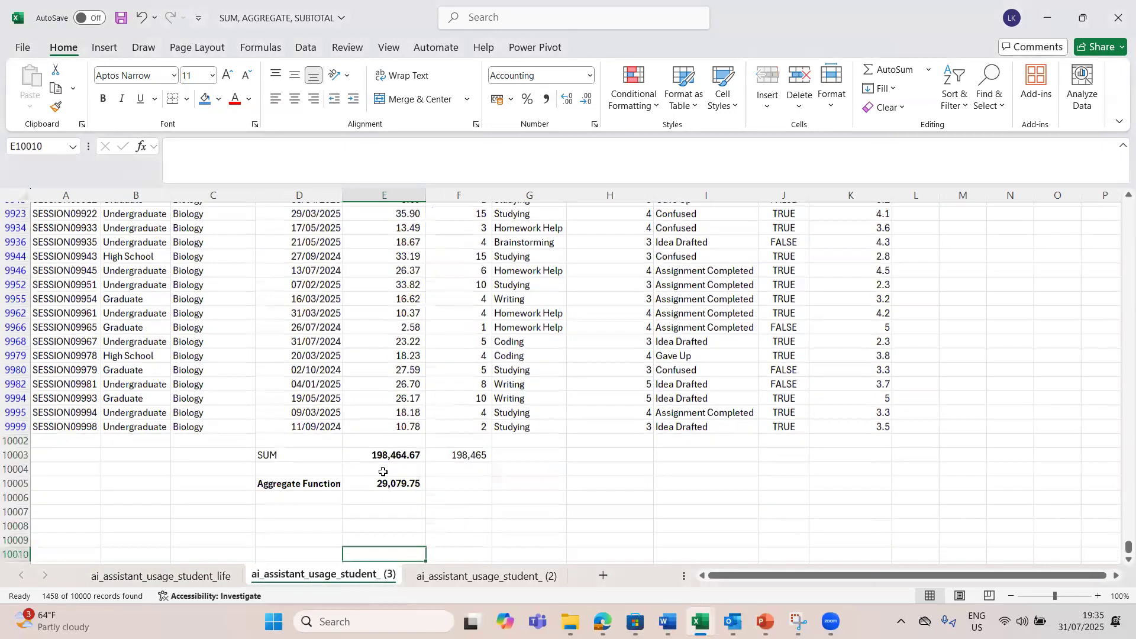
pyautogui.click(400, 480)
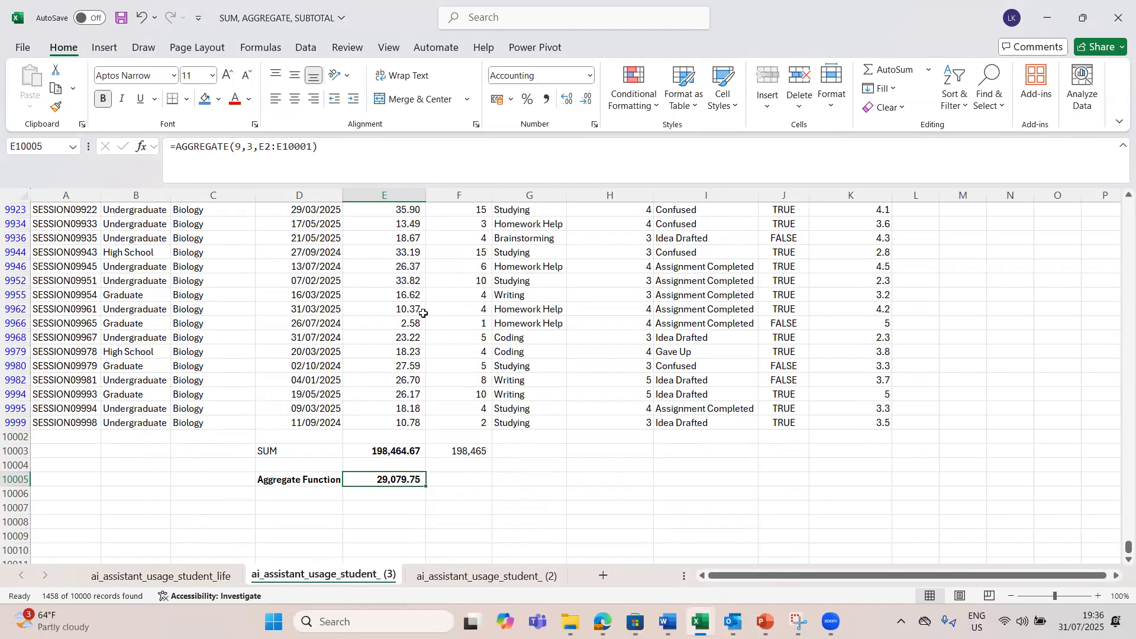
# Step: Change the Discipline filter from Biology to History
pyautogui.click(388, 363)
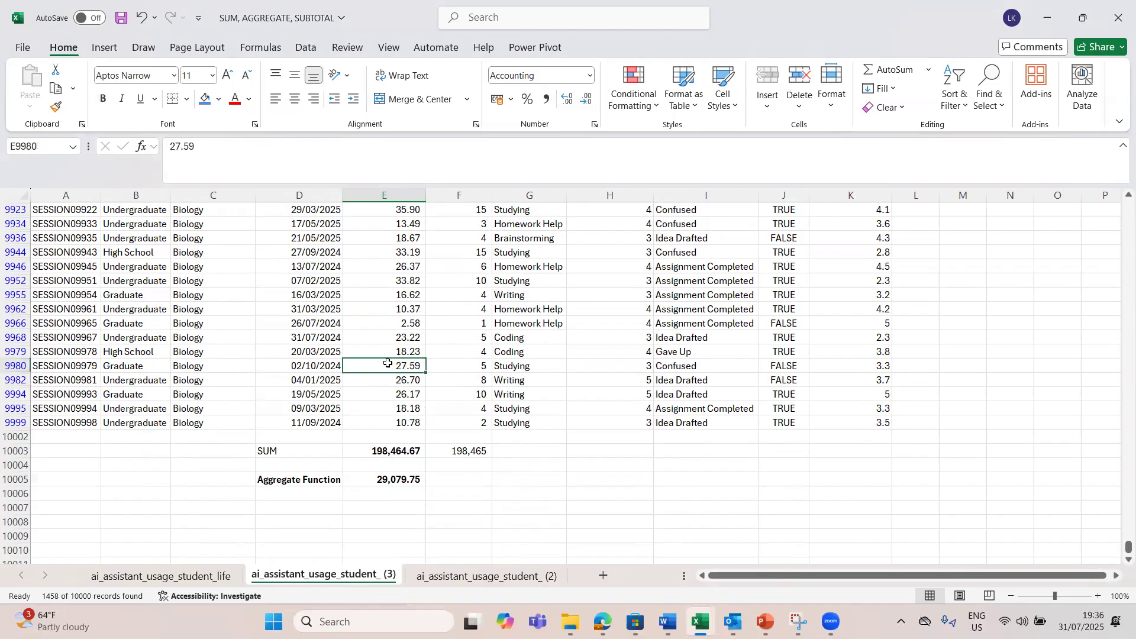
pyautogui.hotkey('ctrl', 'Up')
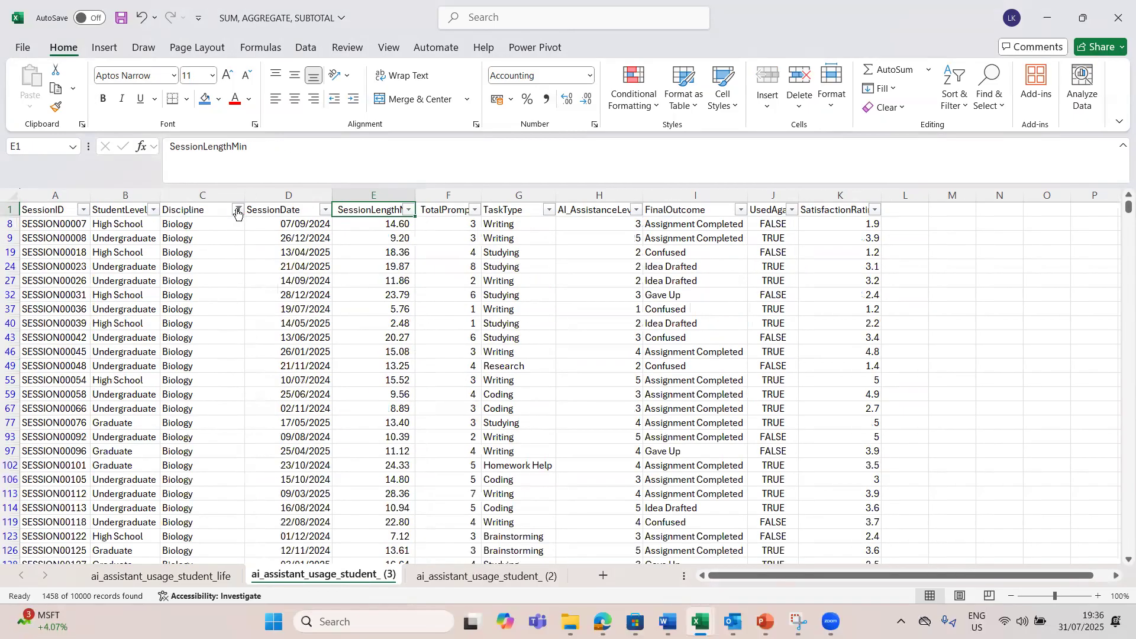
pyautogui.click(238, 210)
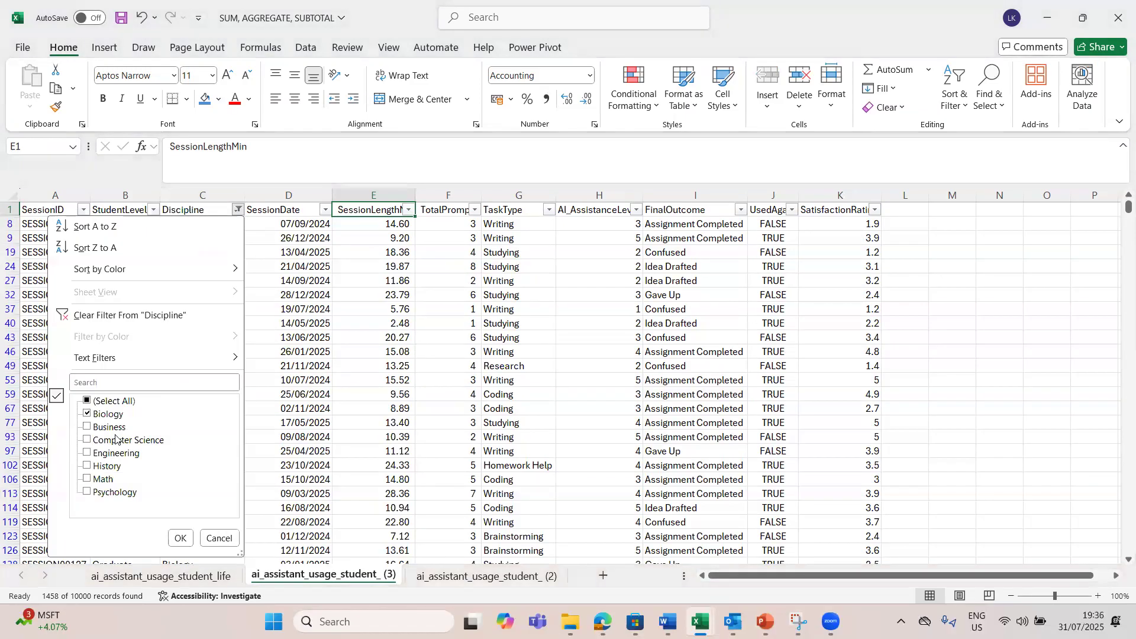
pyautogui.click(88, 414)
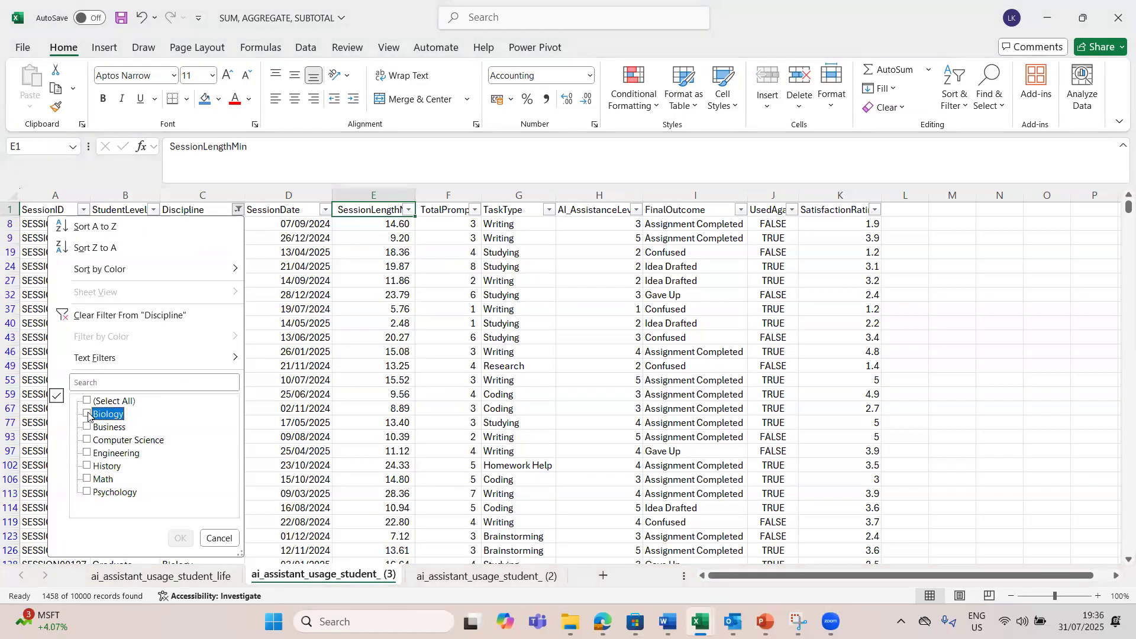
pyautogui.click(88, 467)
pyautogui.click(180, 538)
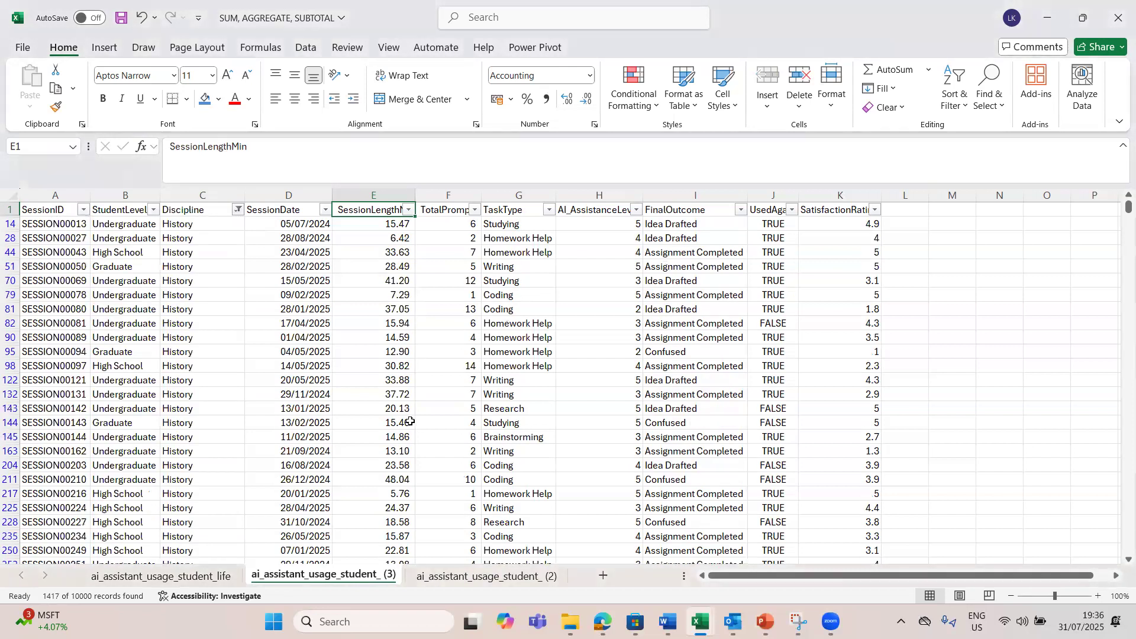
# Step: Compare the SUM and AGGREGATE totals below the session lengths under the History filter
pyautogui.click(411, 422)
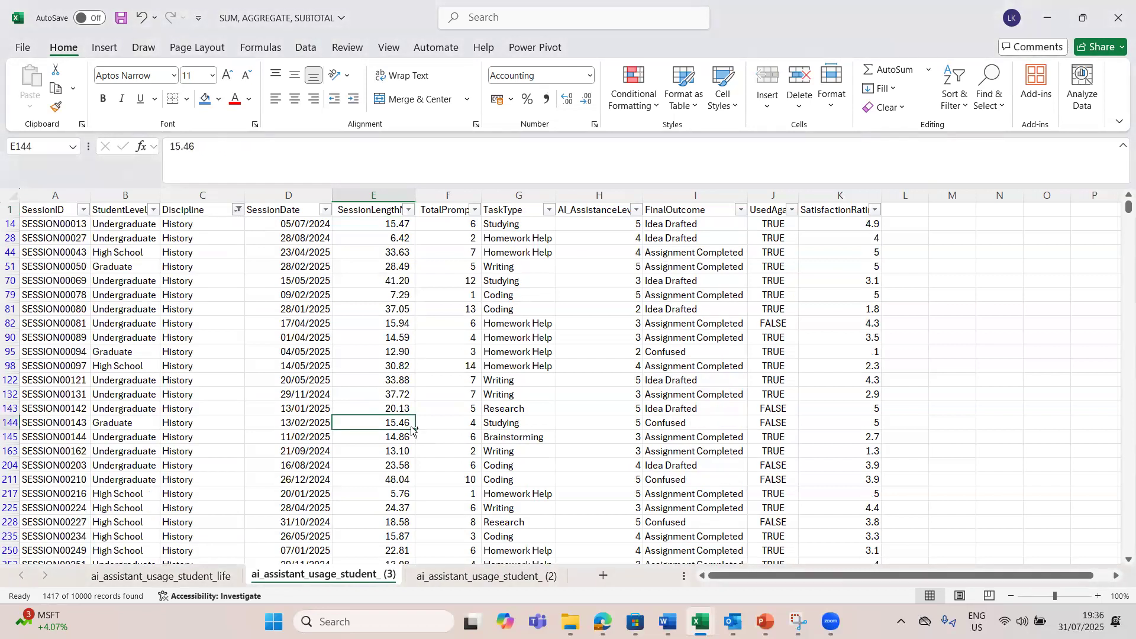
pyautogui.hotkey('ctrl', 'Down')
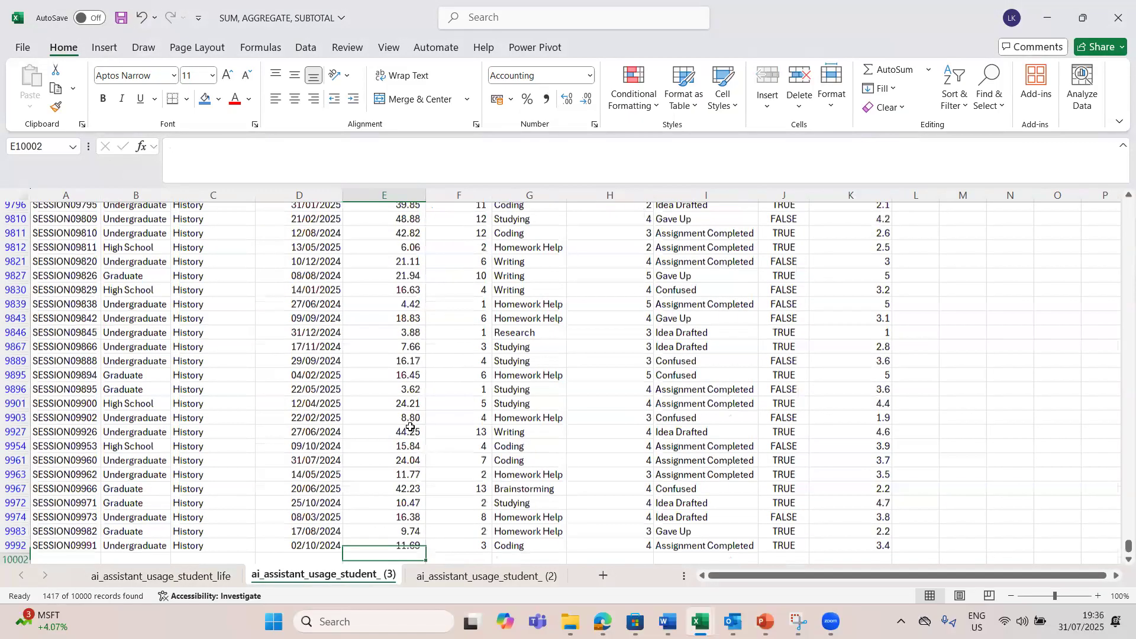
pyautogui.scroll(-3, 389, 467)
pyautogui.click(389, 467)
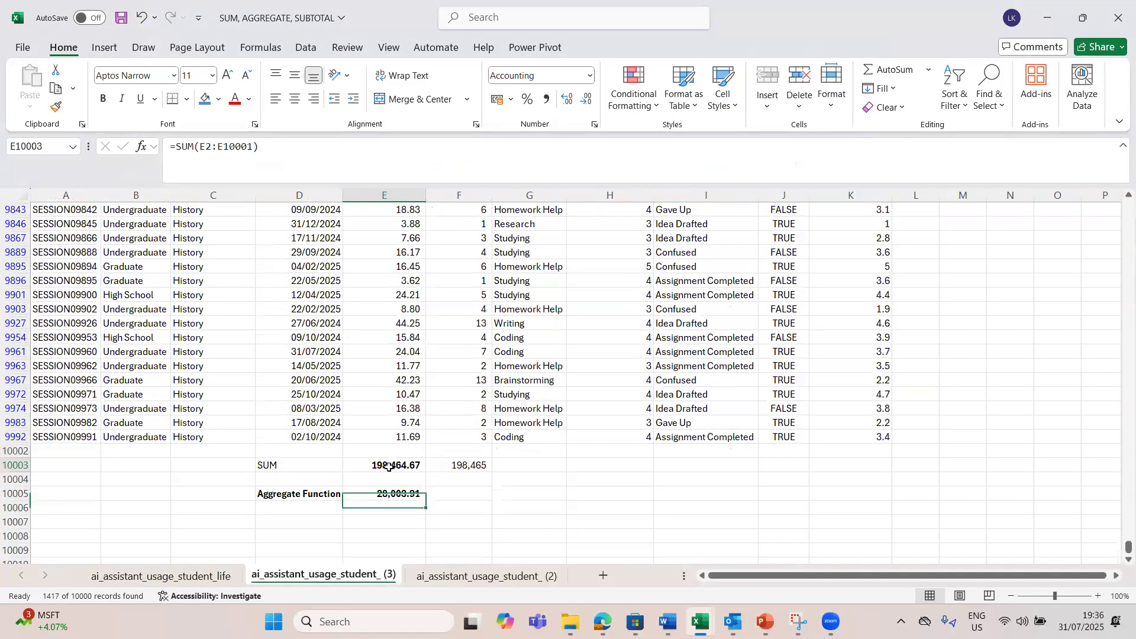
pyautogui.click(405, 501)
pyautogui.click(392, 489)
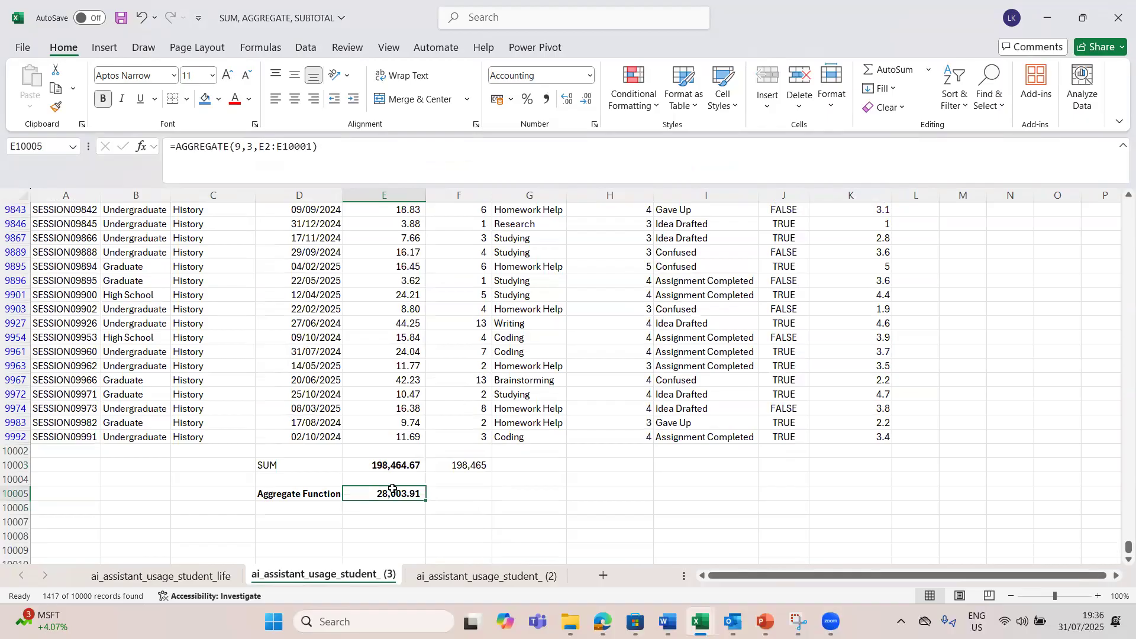
# Step: Clear the filter from the Discipline column to restore all records
pyautogui.hotkey('ctrl', 'Up')
pyautogui.hotkey('ctrl', 'Up')
pyautogui.hotkey('ctrl', 'Up')
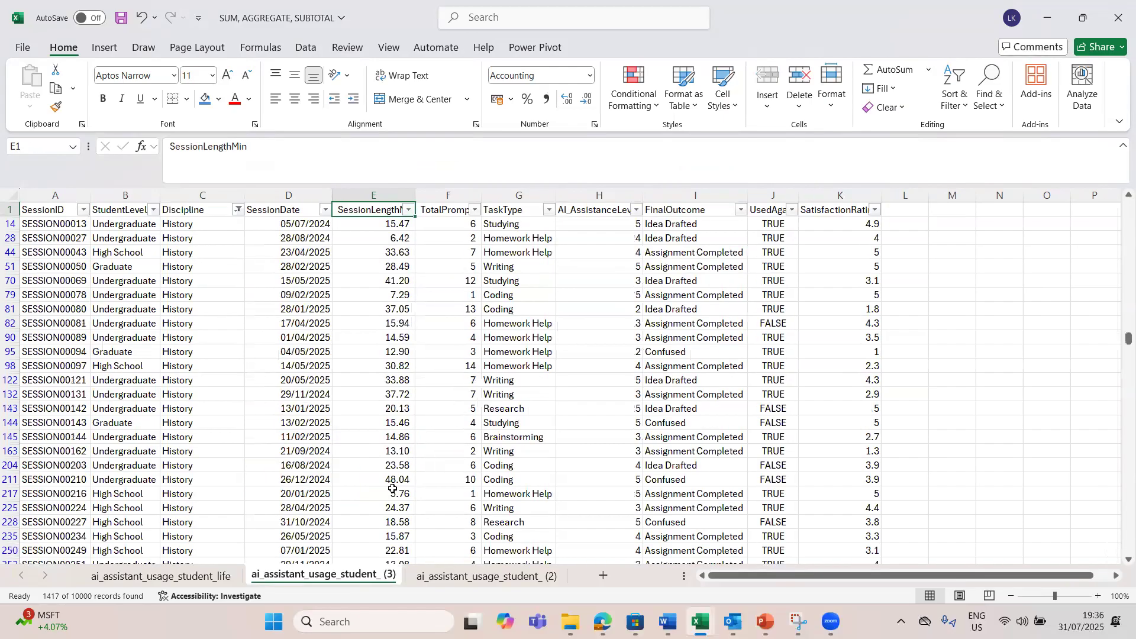
pyautogui.click(237, 210)
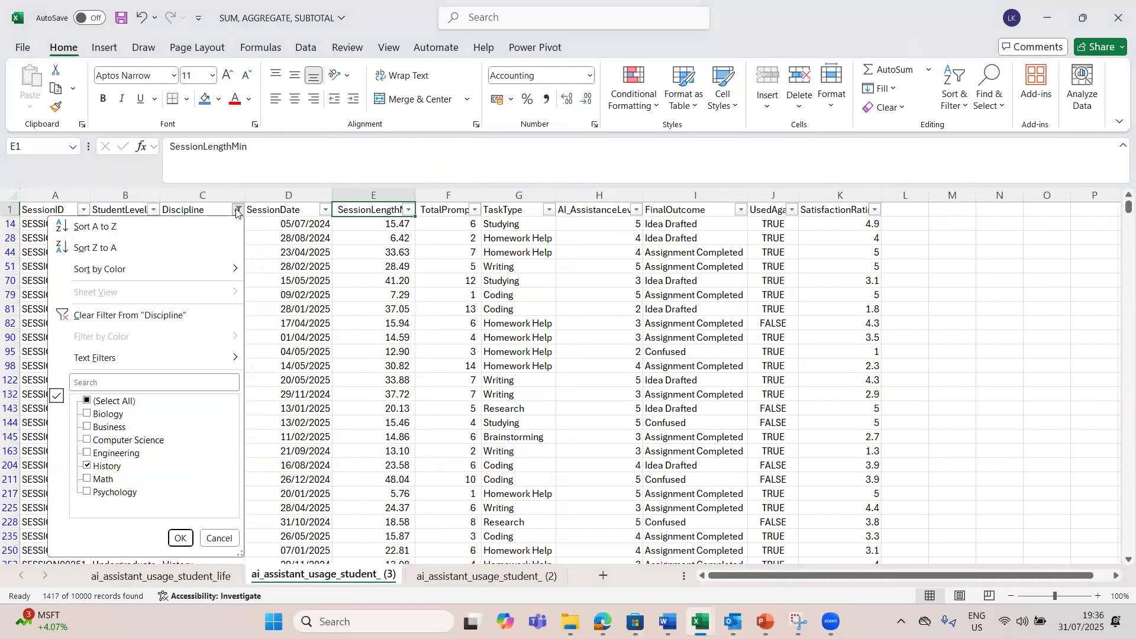
pyautogui.click(112, 319)
# Step: Replace the session length in E7 with the formula =20000/0 to produce a division error
pyautogui.click(375, 310)
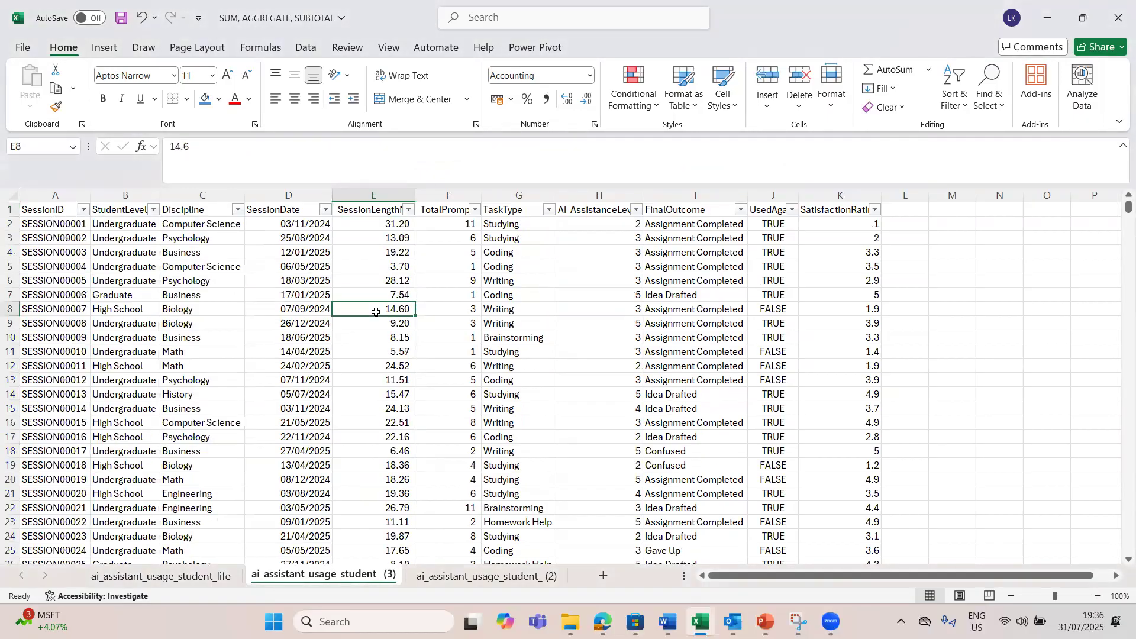
pyautogui.click(395, 297)
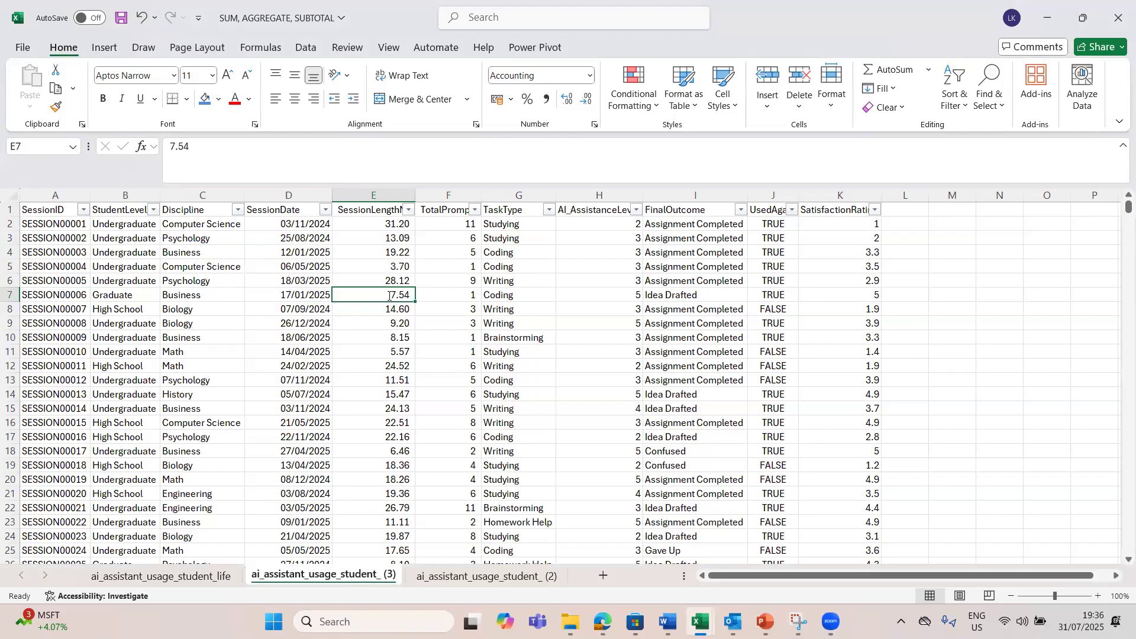
pyautogui.write('=')
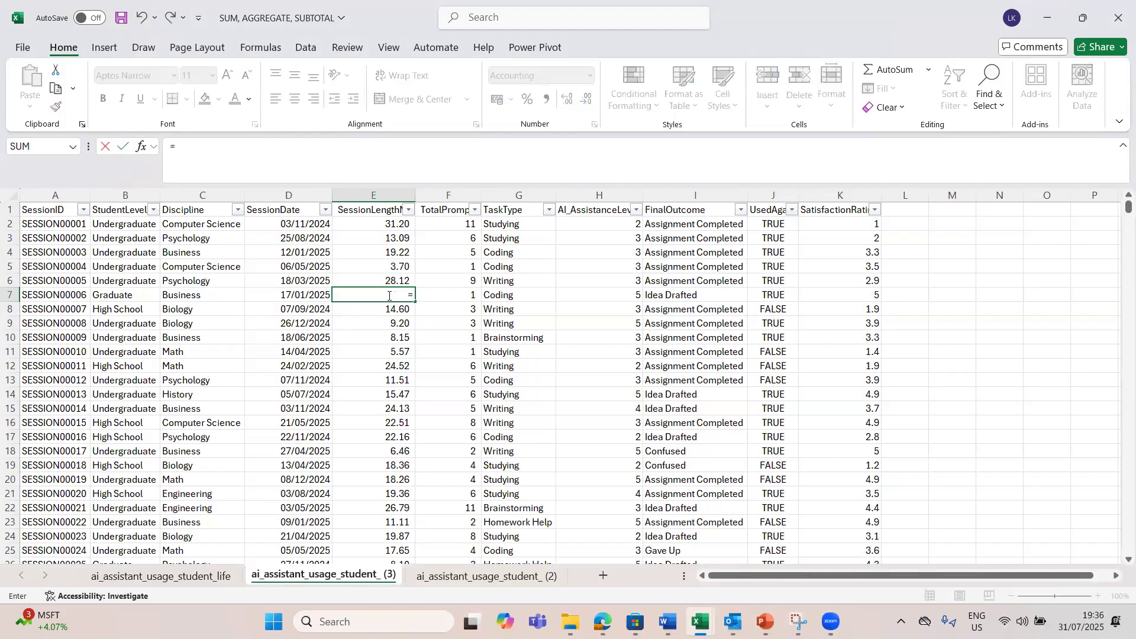
pyautogui.write('20000/0')
pyautogui.press('Return')
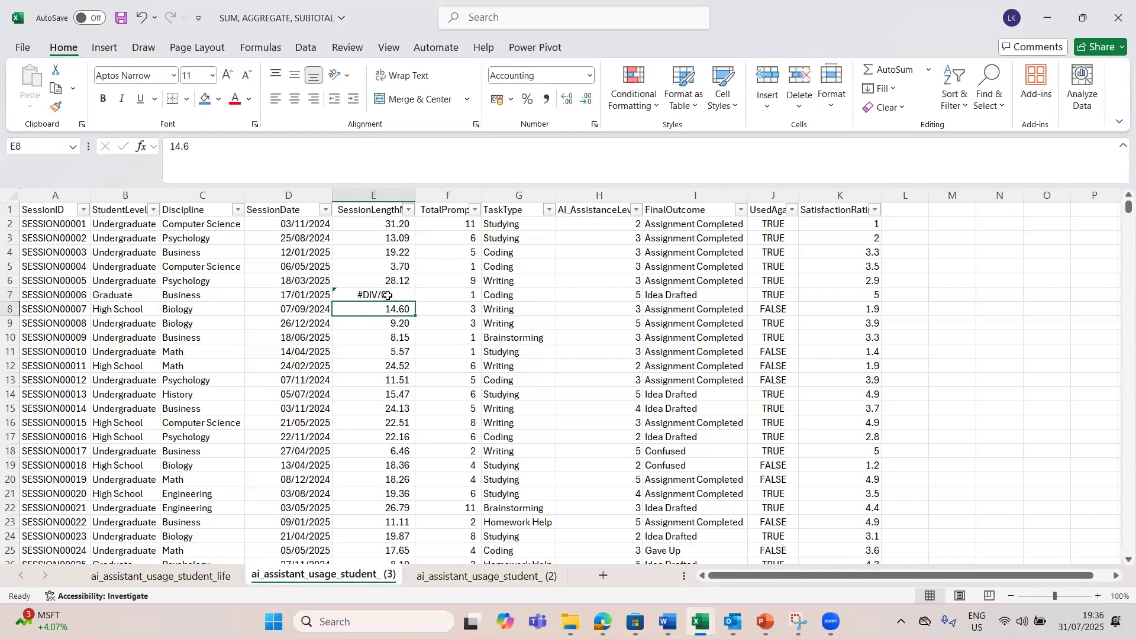
# Step: Examine how the error in E7 affects the SUM total in E10003 and the AGGREGATE total in E10005
pyautogui.click(388, 294)
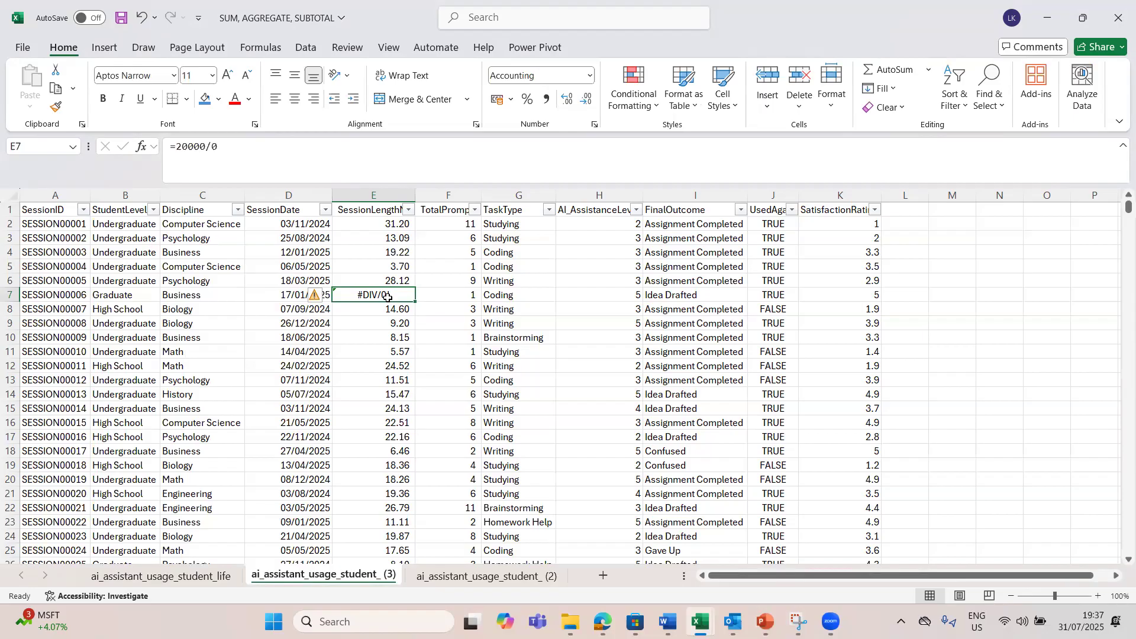
pyautogui.hotkey('ctrl', 'Down')
pyautogui.press('Down')
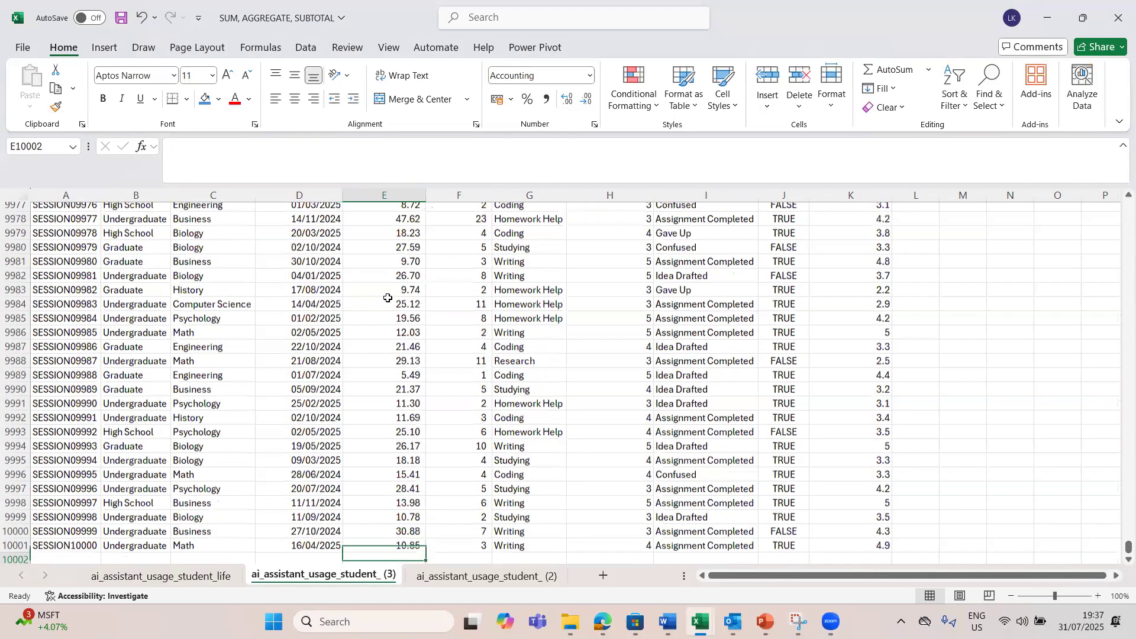
pyautogui.press('Down')
pyautogui.press('Down')
pyautogui.press('Down')
pyautogui.press('Down')
pyautogui.press('Down')
pyautogui.press('Down')
pyautogui.press('Down')
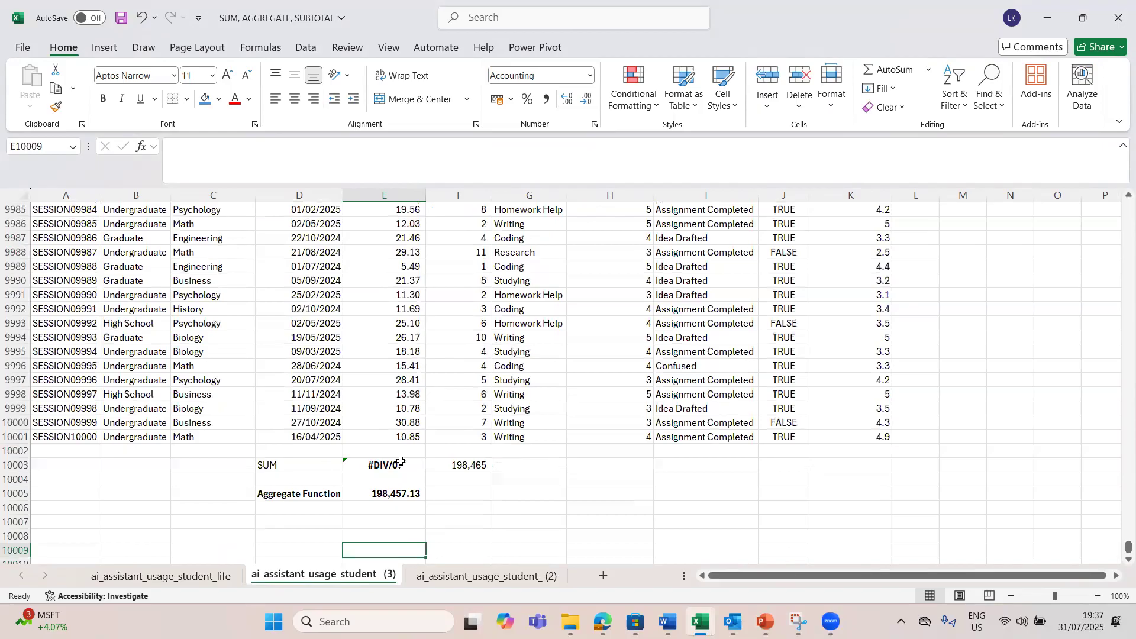
pyautogui.click(386, 464)
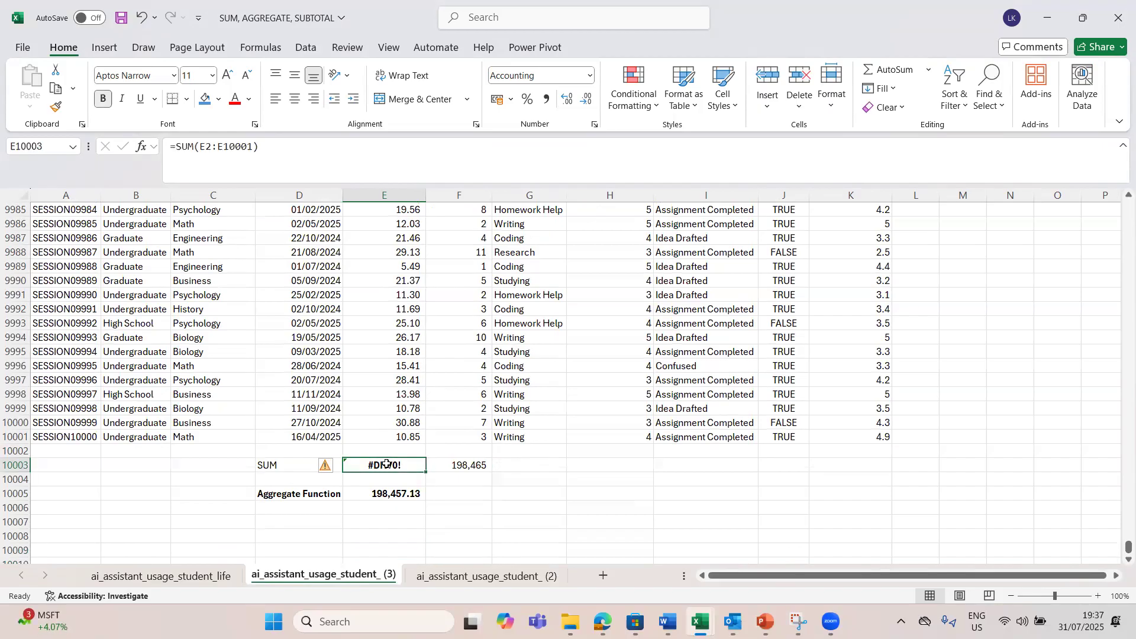
pyautogui.click(377, 494)
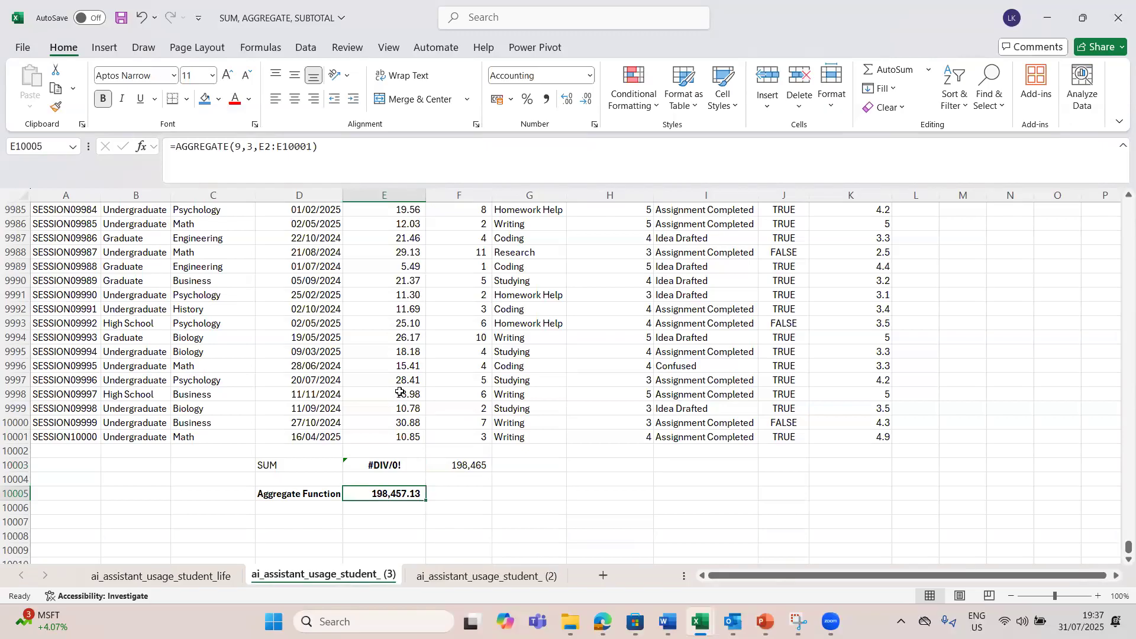
pyautogui.click(400, 349)
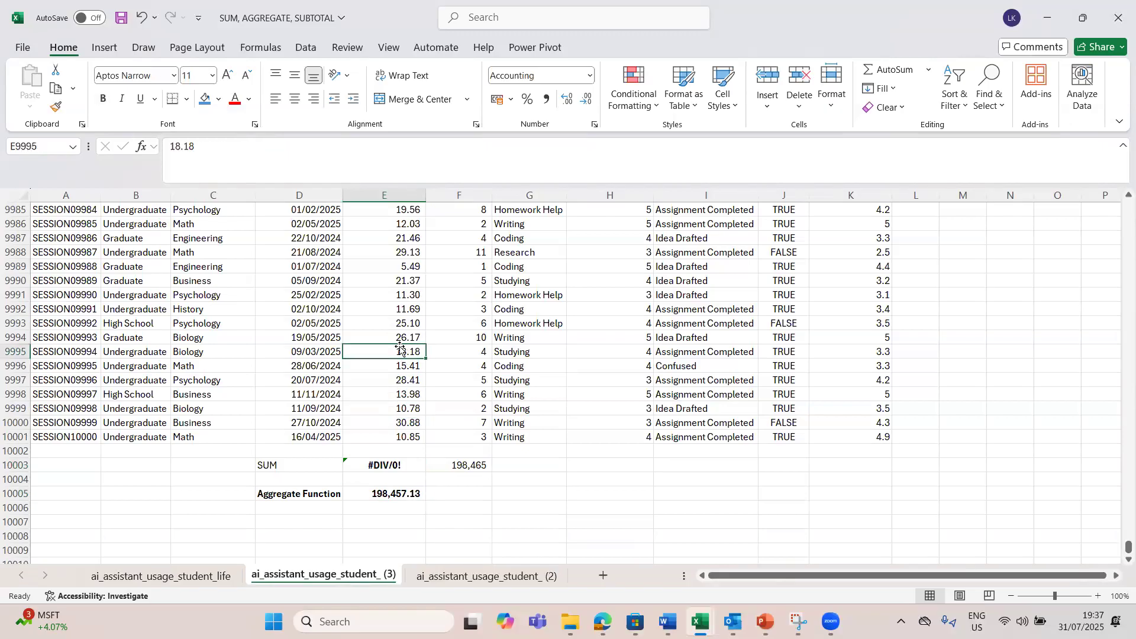
pyautogui.click(395, 490)
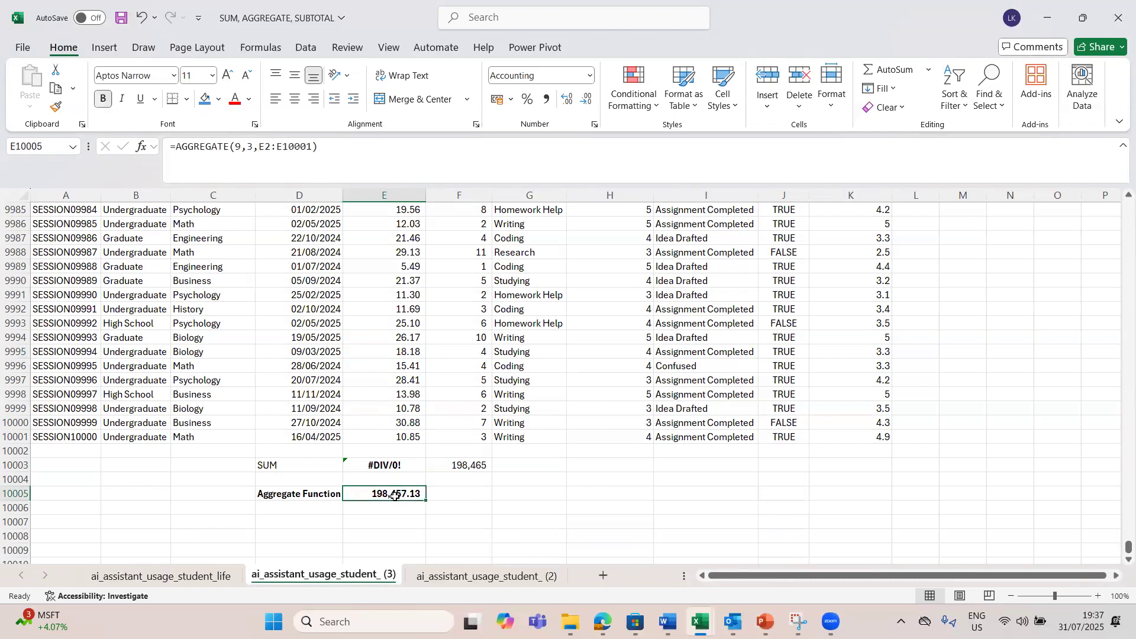
# Step: Review the AGGREGATE options list in E10005 and re-enter option 3, which ignores hidden rows, error values and nested functions
pyautogui.doubleClick(396, 493)
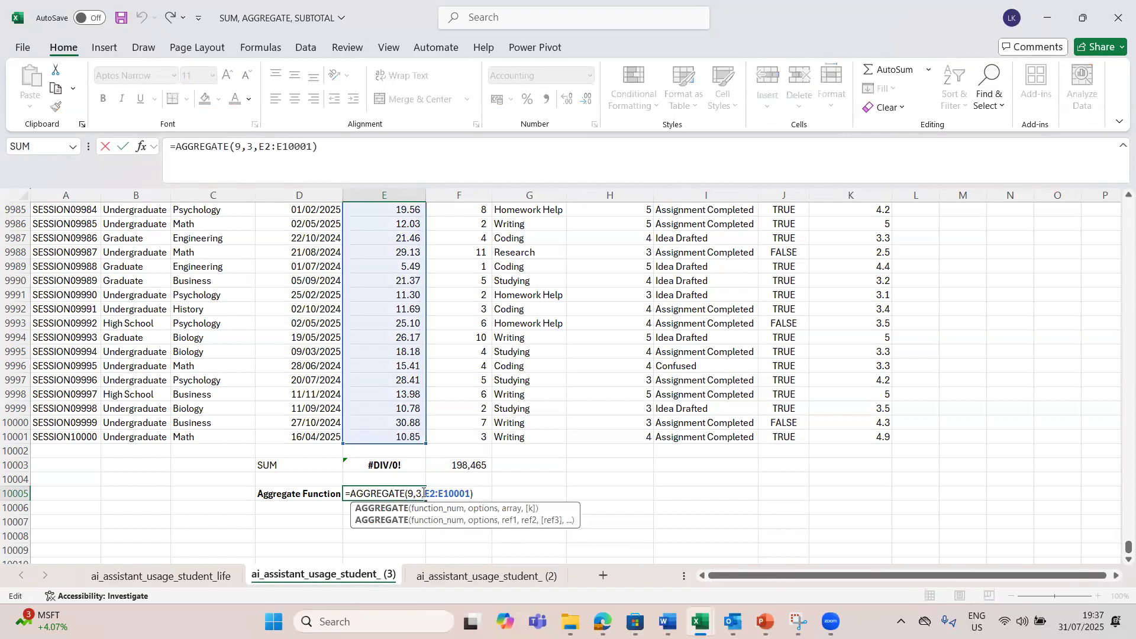
pyautogui.click(424, 493)
pyautogui.click(420, 494)
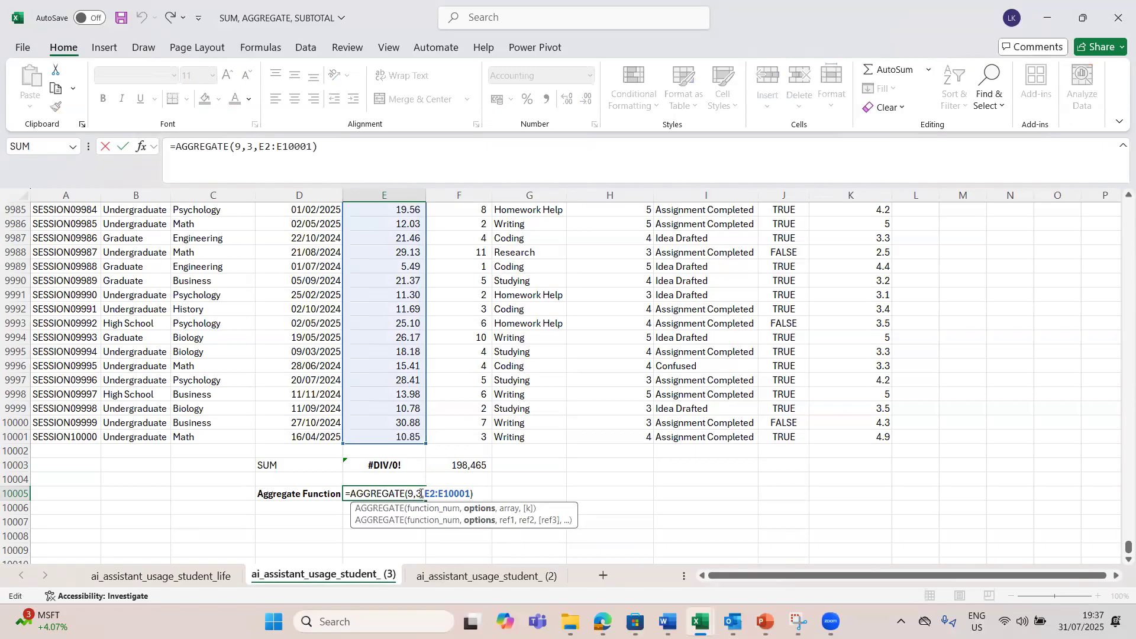
pyautogui.press('BackSpace')
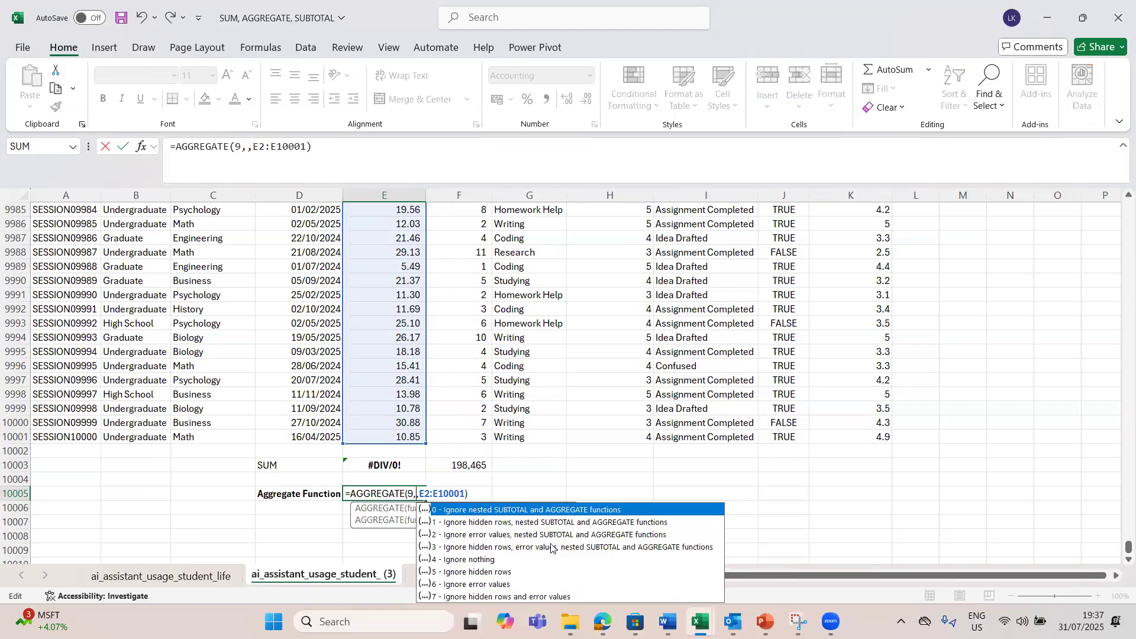
pyautogui.write('3')
pyautogui.press('Return')
pyautogui.click(407, 368)
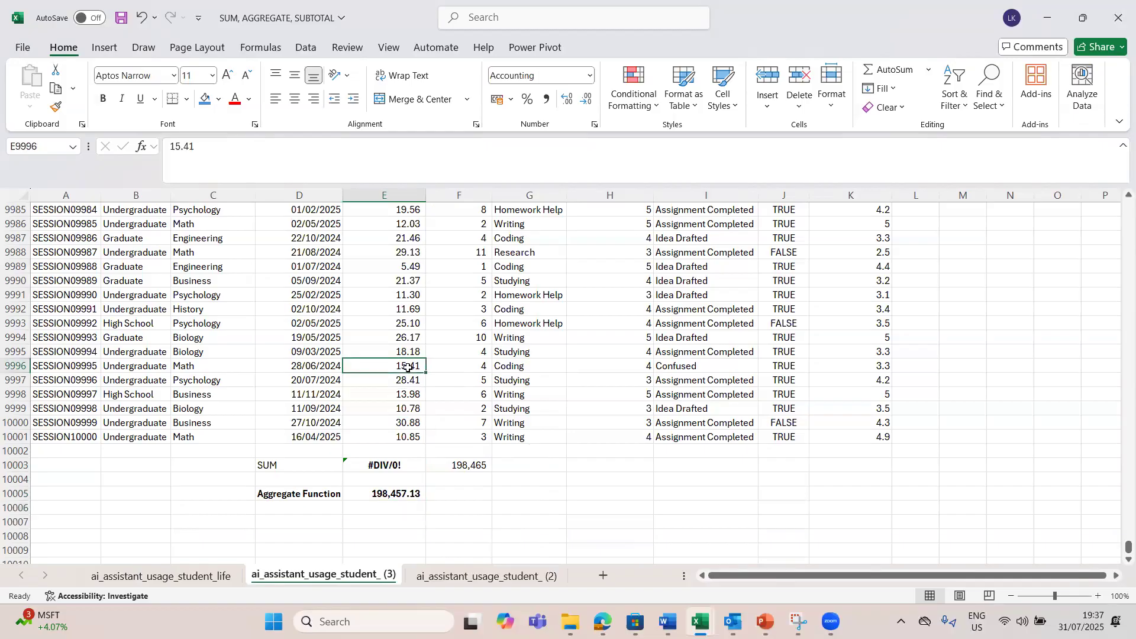
pyautogui.click(404, 352)
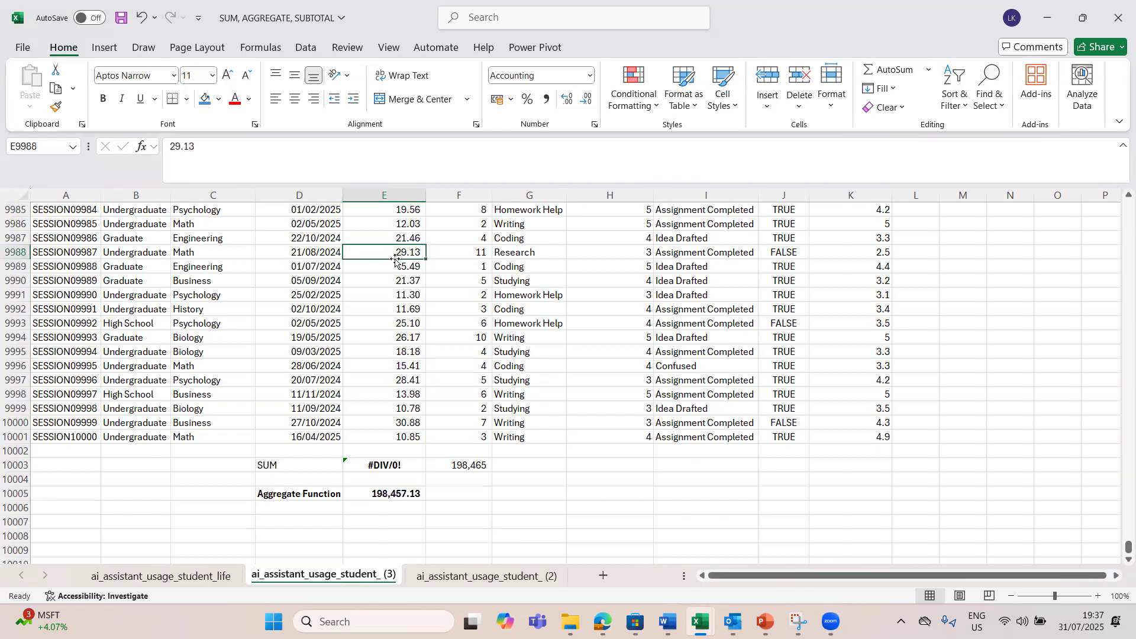
# Step: Replace the session length in E9988 with the formula =30/0 to produce another division error
pyautogui.write('=30')
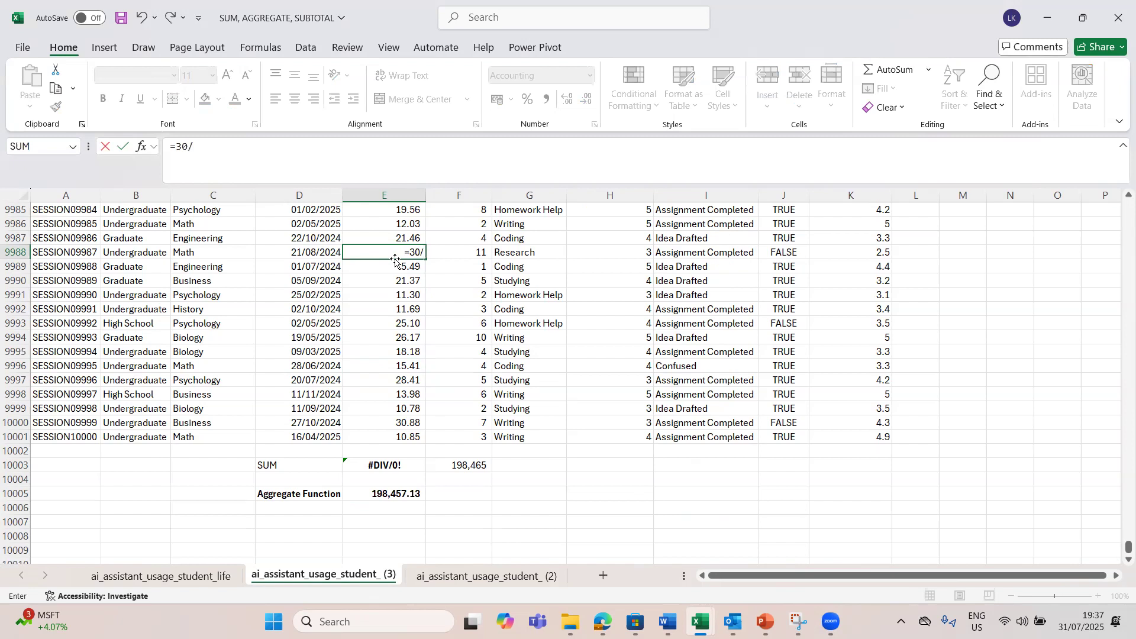
pyautogui.write('/0')
pyautogui.press('Return')
pyautogui.click(396, 252)
pyautogui.hotkey('ctrl', 'c')
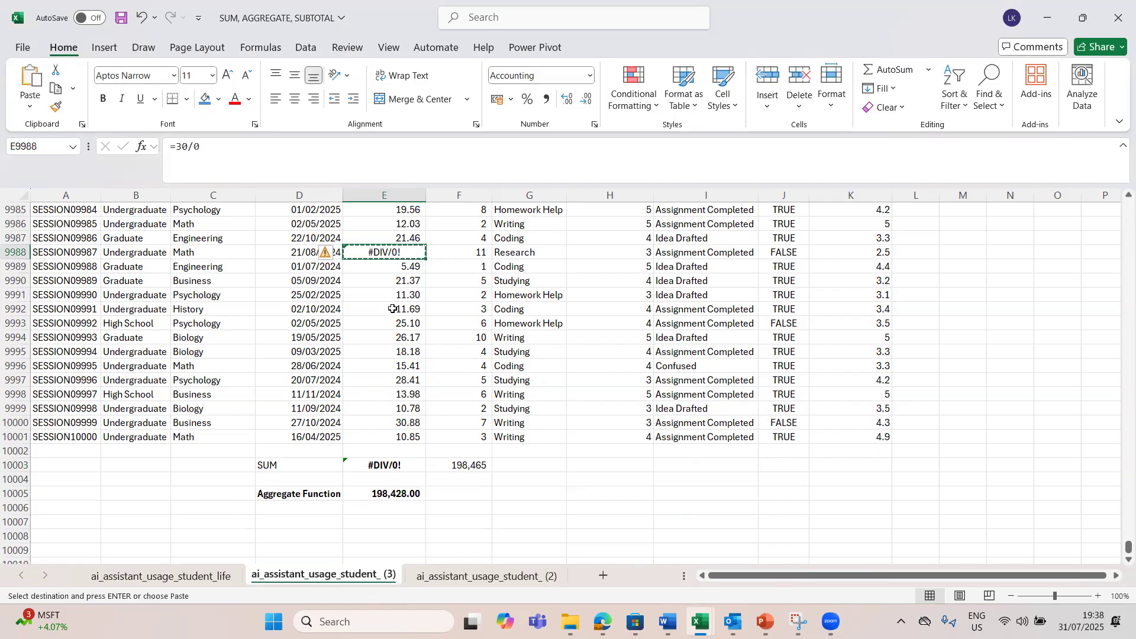
pyautogui.doubleClick(411, 251)
pyautogui.press('Return')
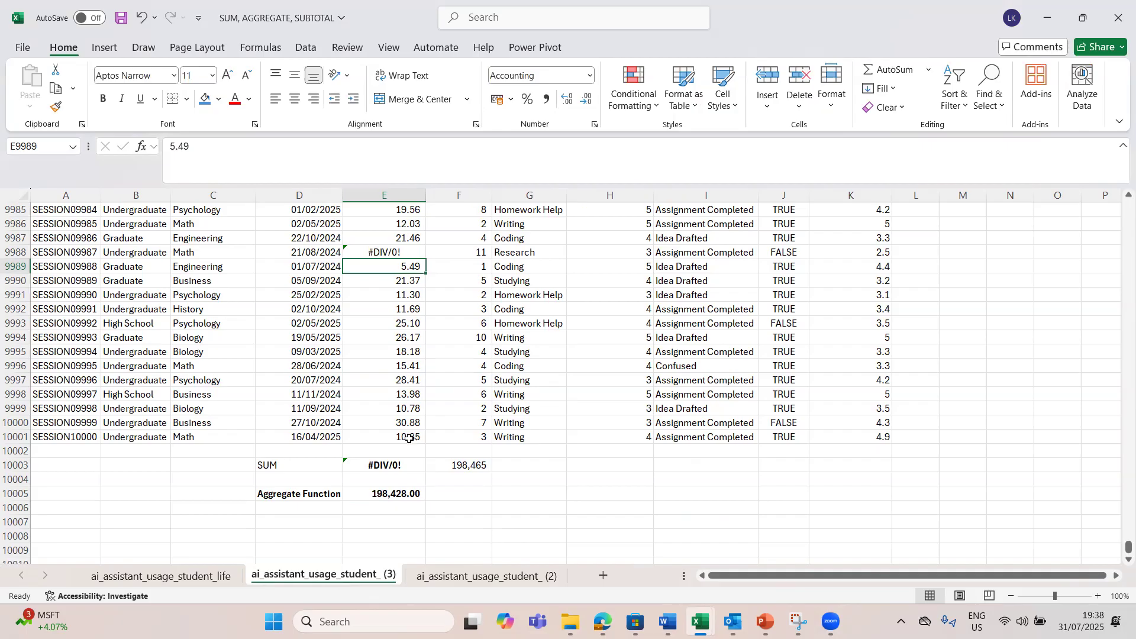
# Step: Record the current AGGREGATE total beside E10005 by entering 198,428 in F10005
pyautogui.click(392, 494)
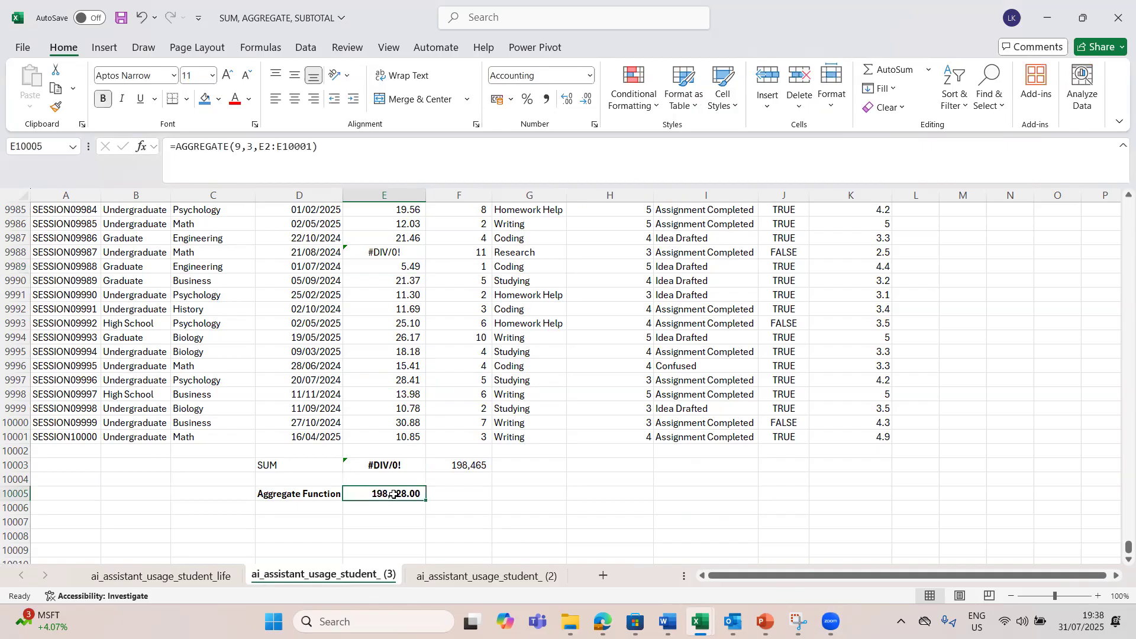
pyautogui.click(451, 494)
pyautogui.write('1')
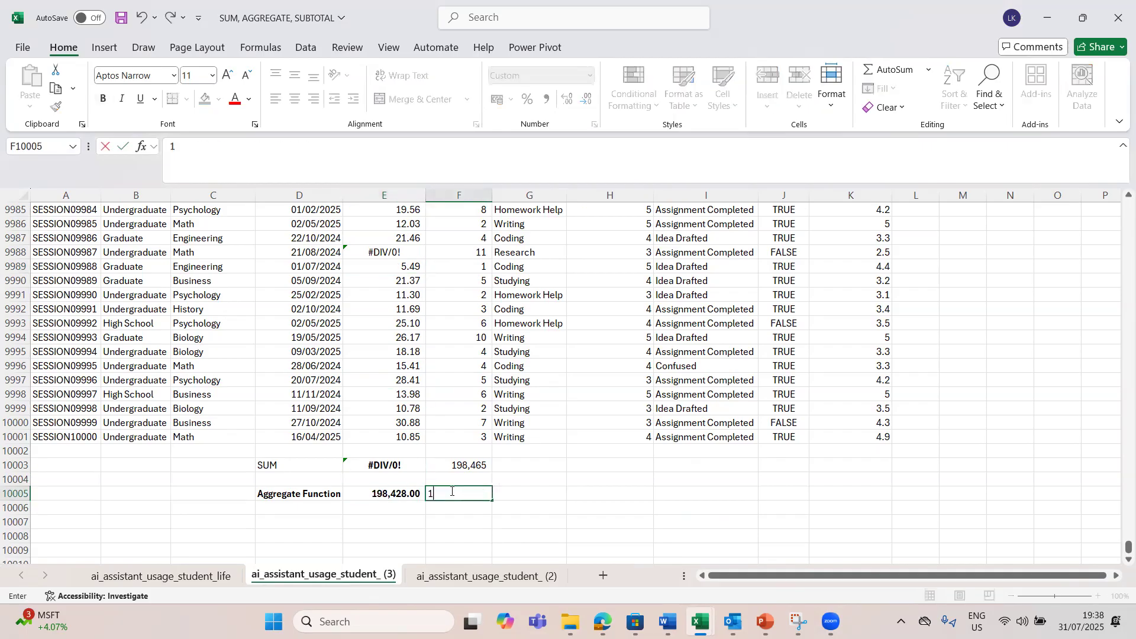
pyautogui.write('98,428')
pyautogui.press('Return')
pyautogui.click(465, 494)
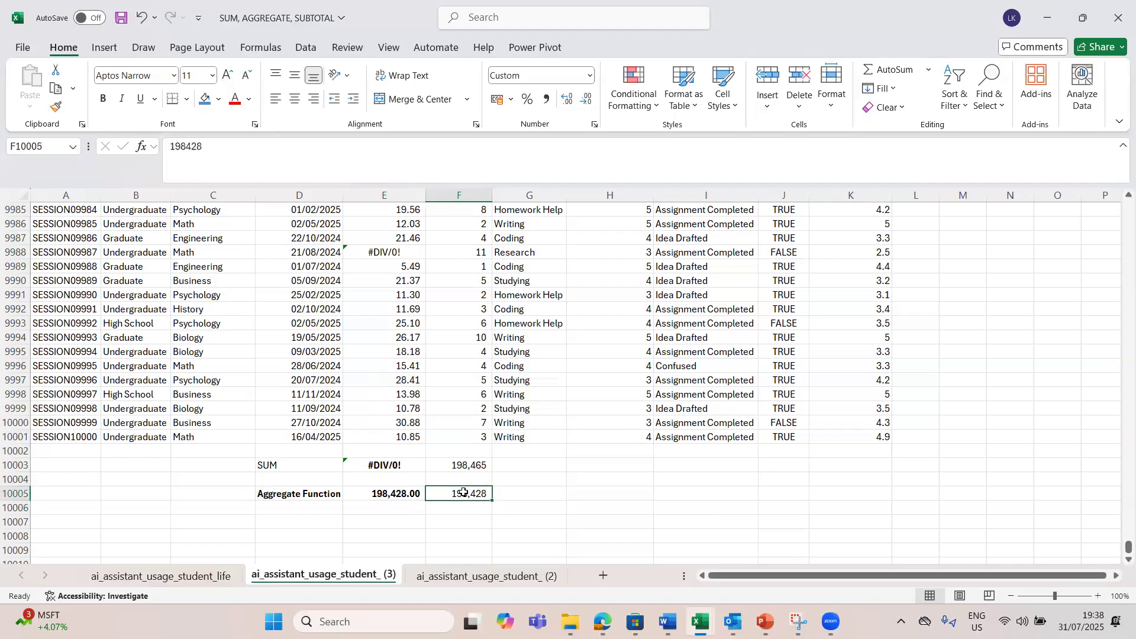
pyautogui.click(400, 511)
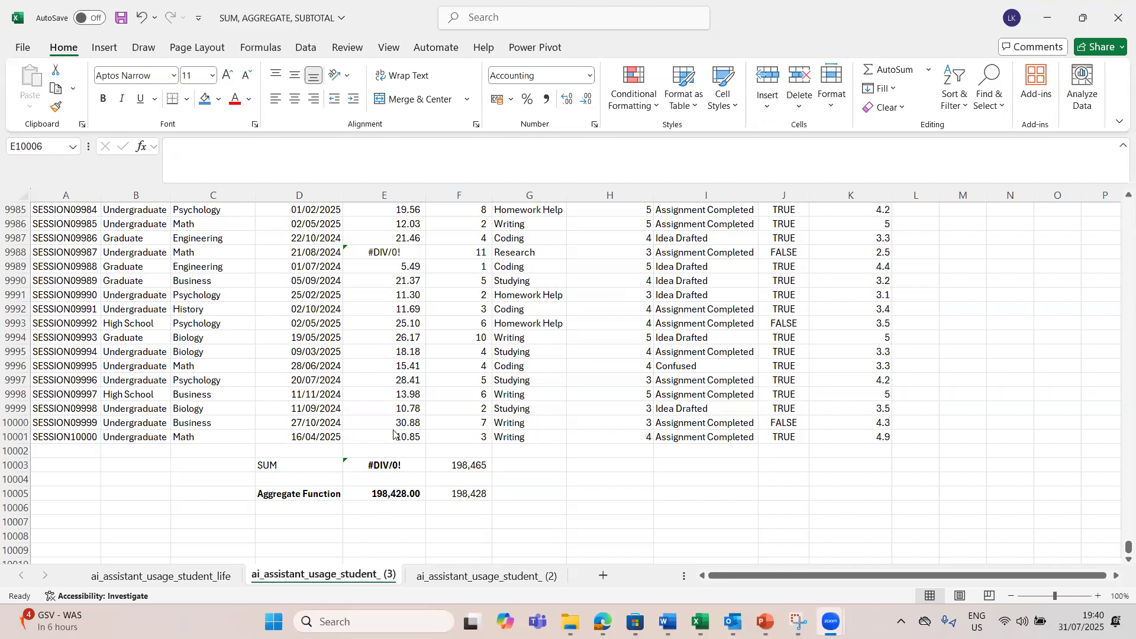
# Step: Copy the division error from E9988 into the remaining session lengths in E9989:E10001
pyautogui.click(396, 265)
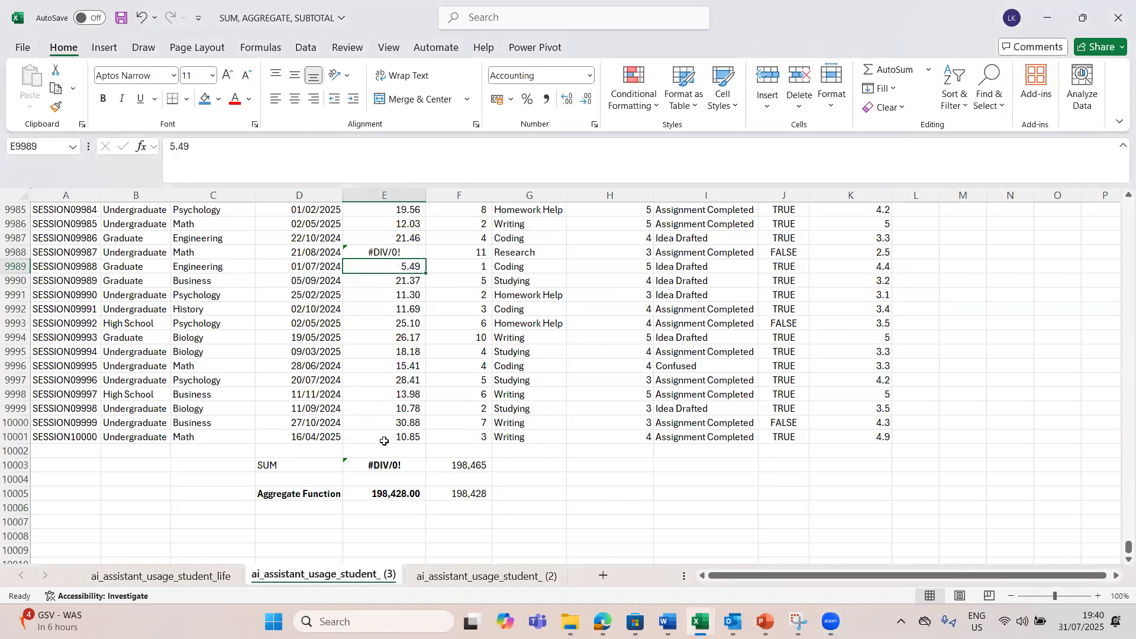
pyautogui.click(391, 495)
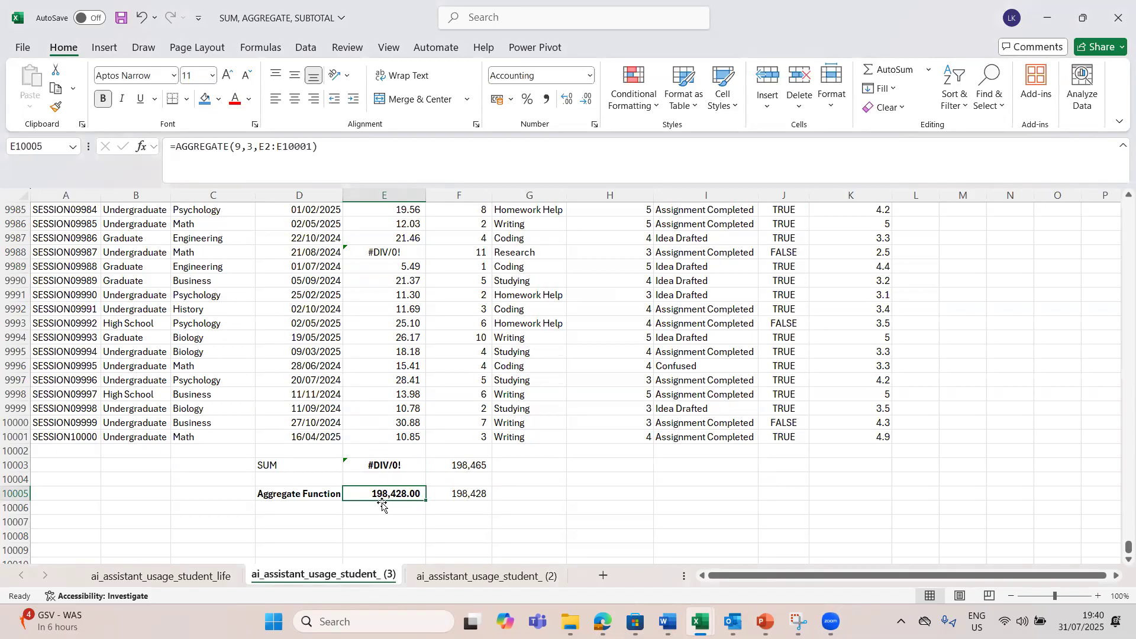
pyautogui.click(388, 253)
pyautogui.hotkey('ctrl', 'c')
pyautogui.click(389, 279)
pyautogui.click(385, 268)
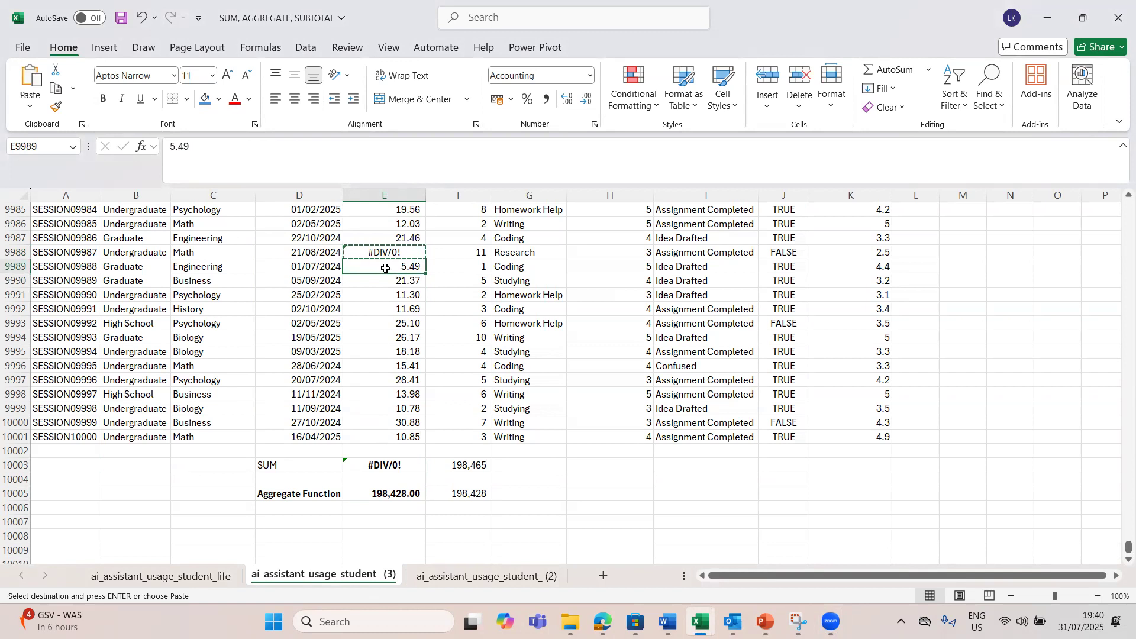
pyautogui.hotkey('shift', 'Down')
pyautogui.hotkey('shift', 'Down')
pyautogui.hotkey('shift', 'Down')
pyautogui.hotkey('shift', 'Down')
pyautogui.hotkey('shift', 'Down')
pyautogui.hotkey('shift', 'Down')
pyautogui.hotkey('shift', 'Down')
pyautogui.hotkey('shift', 'Down')
pyautogui.hotkey('shift', 'Down')
pyautogui.hotkey('shift', 'Down')
pyautogui.hotkey('shift', 'Down')
pyautogui.hotkey('shift', 'Down')
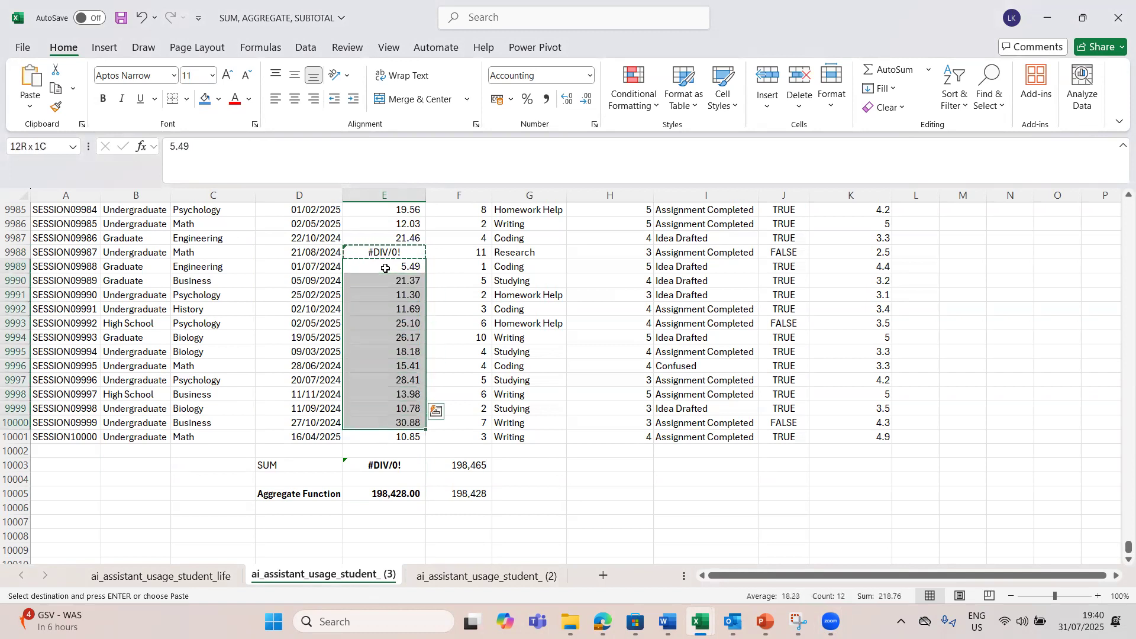
pyautogui.hotkey('ctrl', 'v')
pyautogui.hotkey('ctrl', 'v')
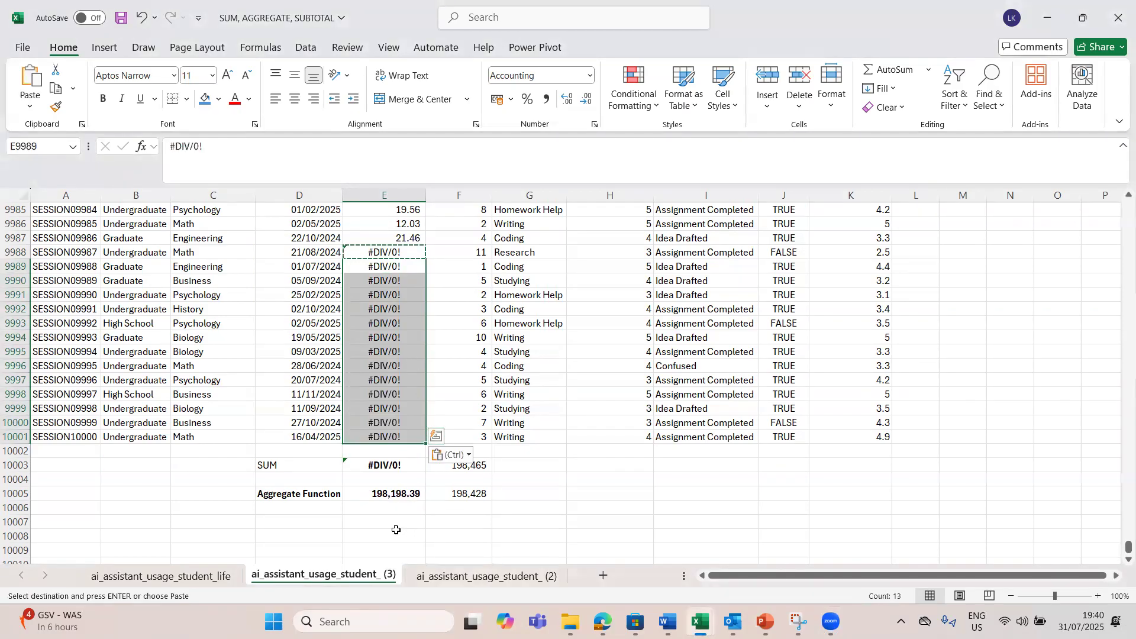
# Step: Calculate the change in the AGGREGATE total in F10006 with the formula =F10005-E10005
pyautogui.click(389, 496)
pyautogui.click(388, 513)
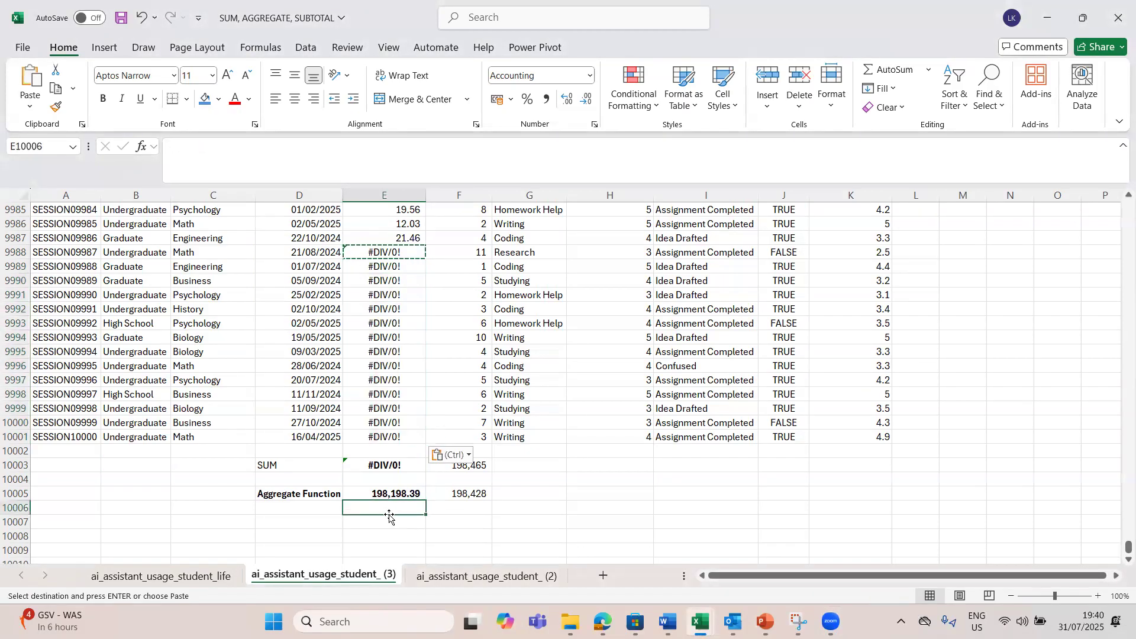
pyautogui.click(460, 510)
pyautogui.write('=')
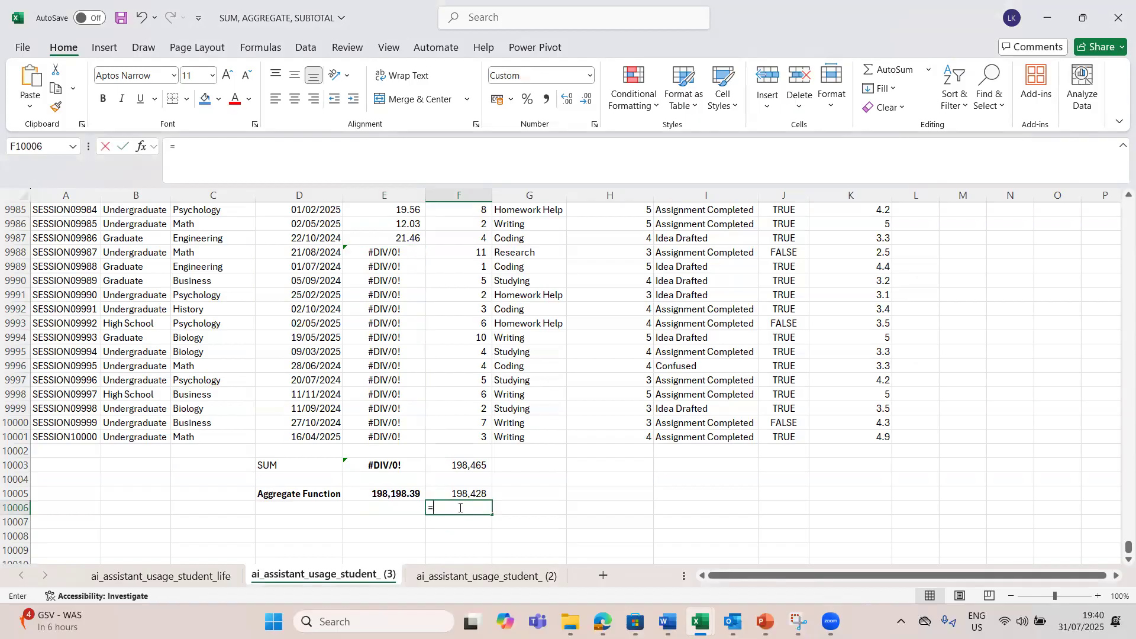
pyautogui.click(456, 494)
pyautogui.write('-')
pyautogui.click(389, 494)
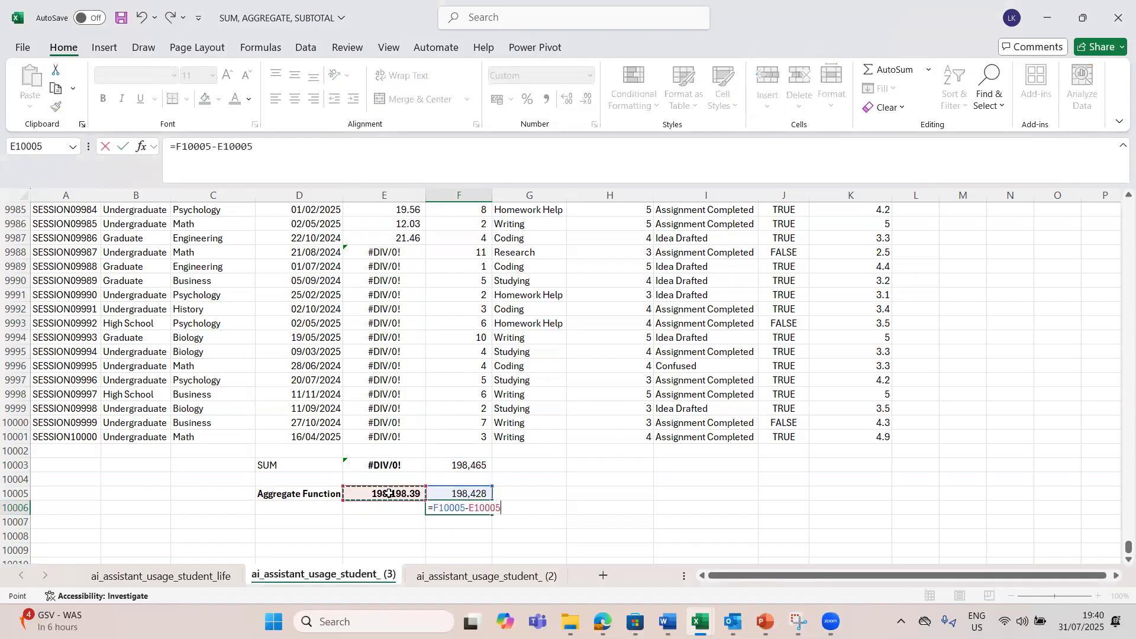
pyautogui.press('Return')
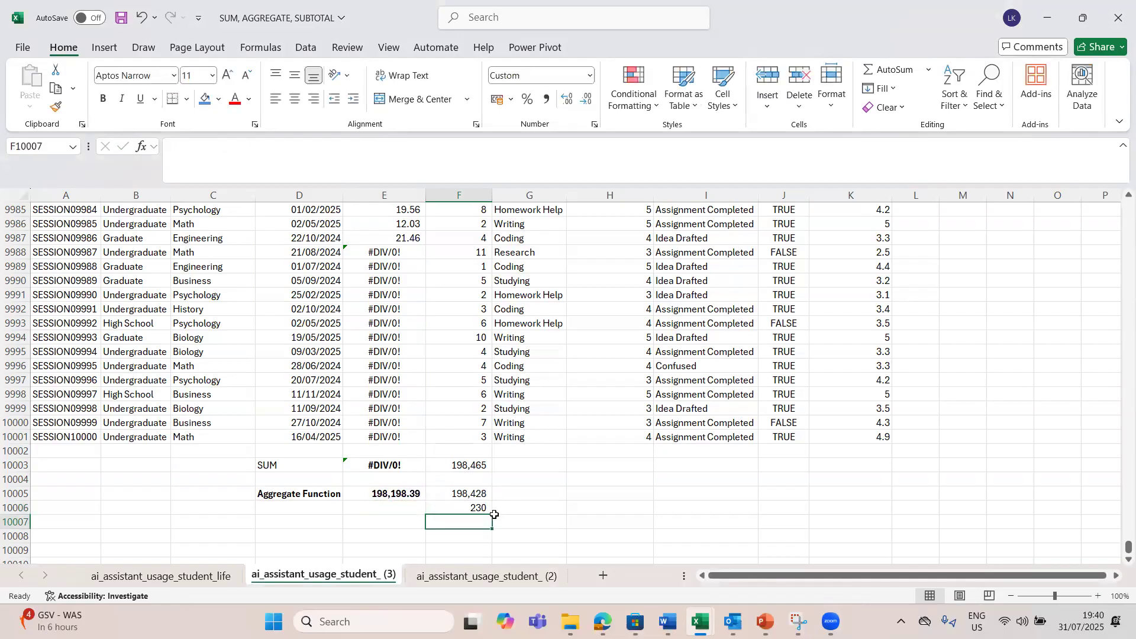
# Step: Replace the division errors in E9988:E10001 with a copy of the 21.46 session length from E9987
pyautogui.click(402, 240)
pyautogui.hotkey('ctrl', 'c')
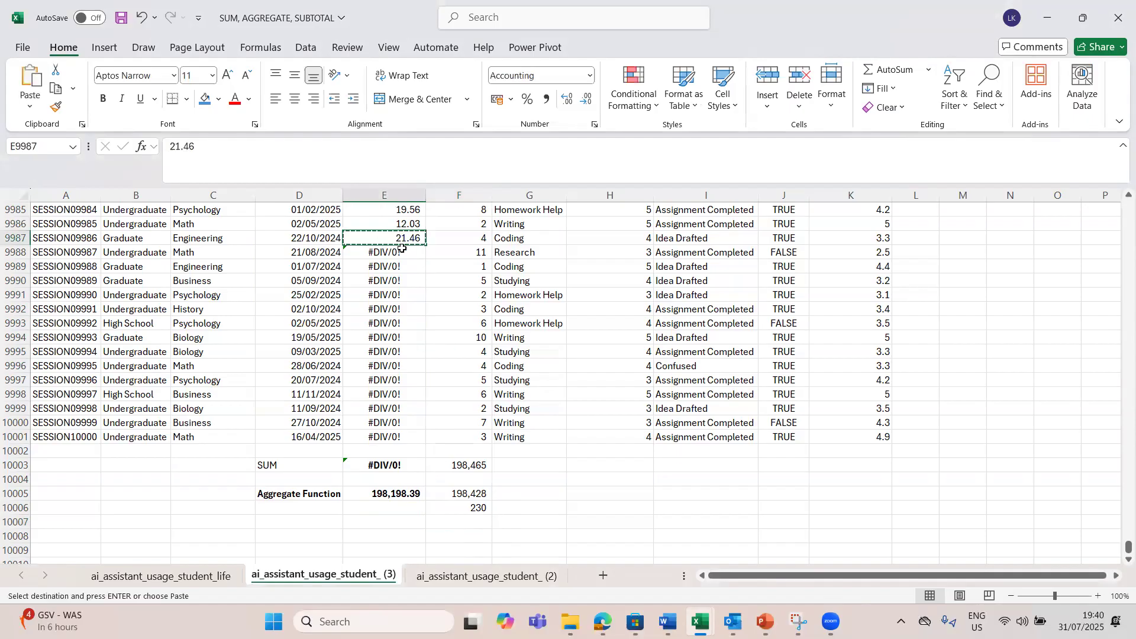
pyautogui.click(394, 247)
pyautogui.hotkey('shift', 'Down')
pyautogui.hotkey('shift', 'Down')
pyautogui.hotkey('shift', 'Down')
pyautogui.hotkey('shift', 'Down')
pyautogui.hotkey('shift', 'Down')
pyautogui.hotkey('shift', 'Down')
pyautogui.hotkey('shift', 'Down')
pyautogui.hotkey('shift', 'Down')
pyautogui.hotkey('shift', 'Down')
pyautogui.hotkey('shift', 'Down')
pyautogui.hotkey('shift', 'Down')
pyautogui.hotkey('shift', 'Down')
pyautogui.hotkey('shift', 'Down')
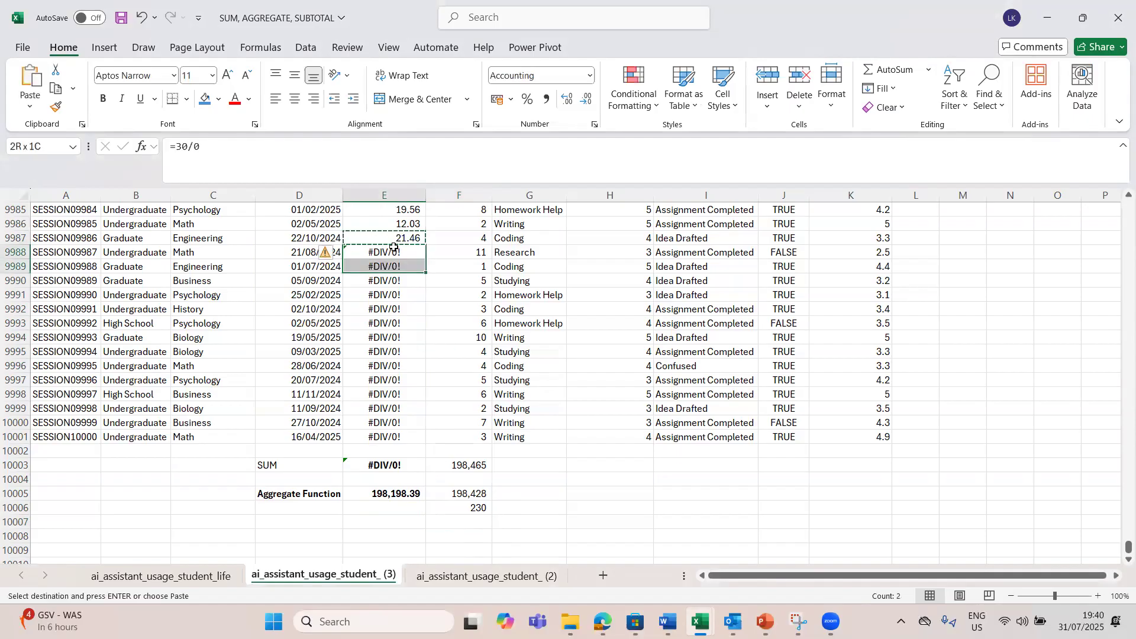
pyautogui.hotkey('ctrl', 'v')
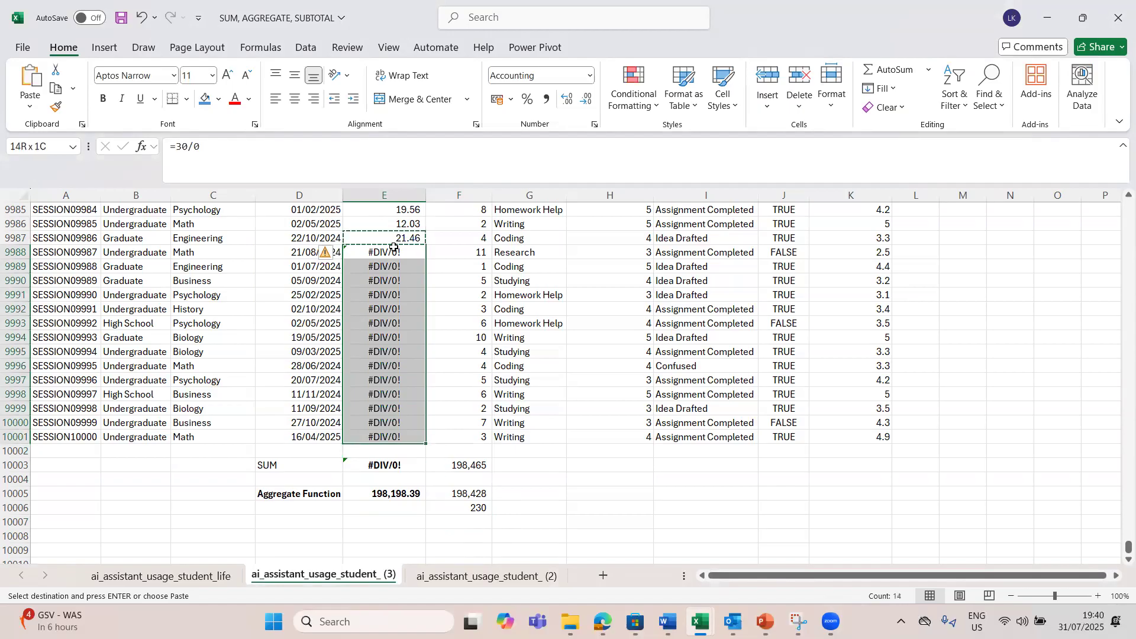
pyautogui.press('Return')
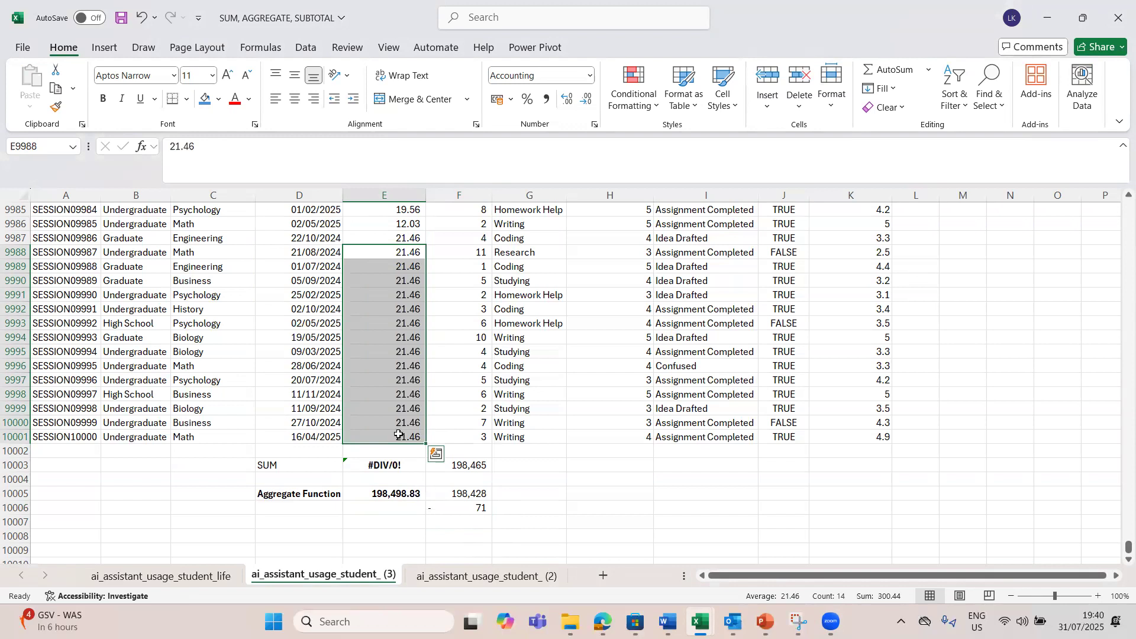
pyautogui.click(414, 494)
pyautogui.click(432, 512)
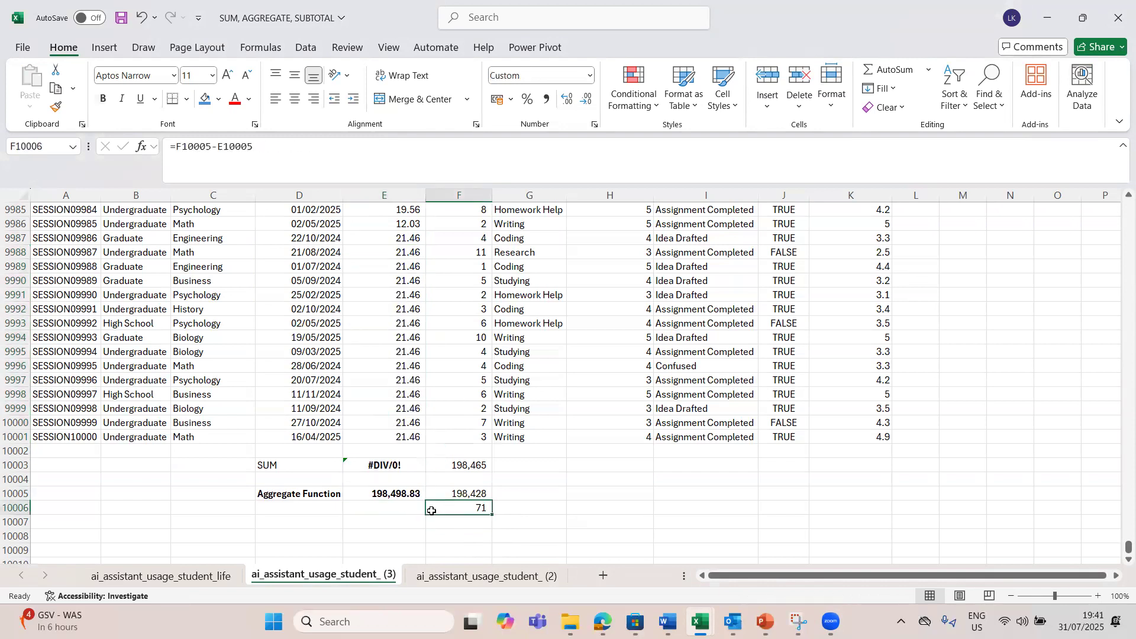
# Step: Replace the division error in E7 with a copy of the 3.70 session length from E5
pyautogui.click(405, 425)
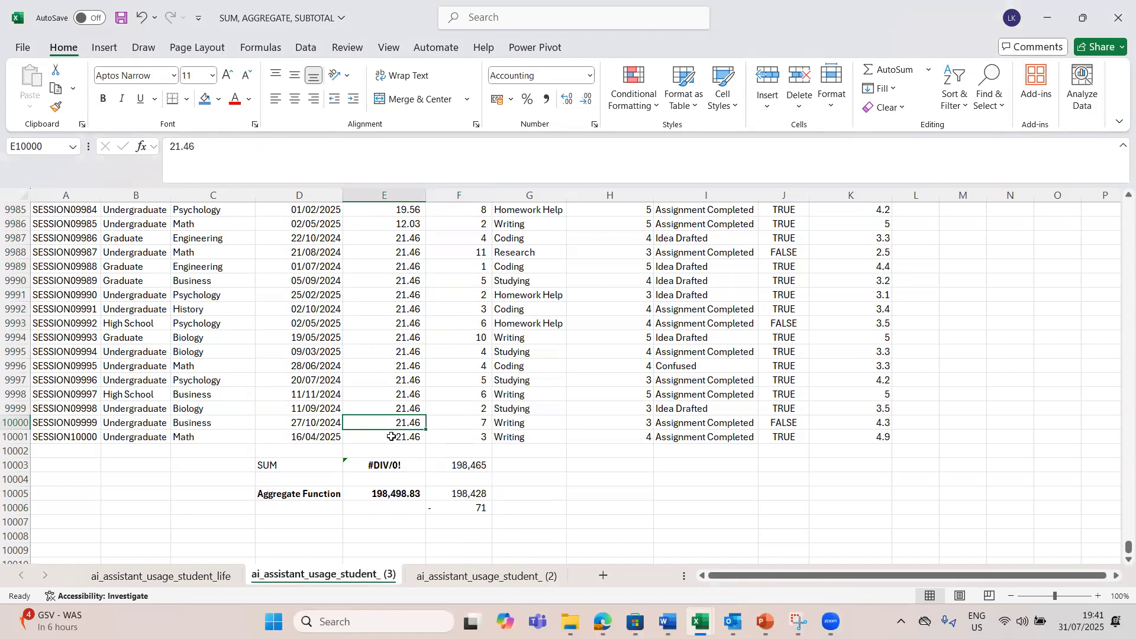
pyautogui.click(385, 466)
pyautogui.click(403, 435)
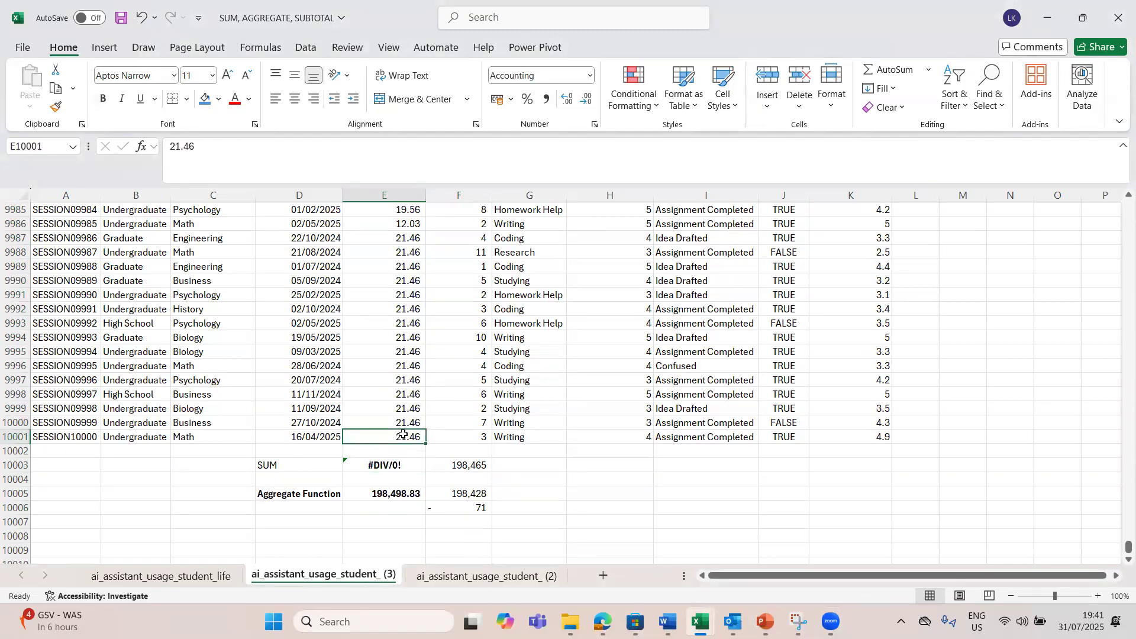
pyautogui.hotkey('ctrl', 'Up')
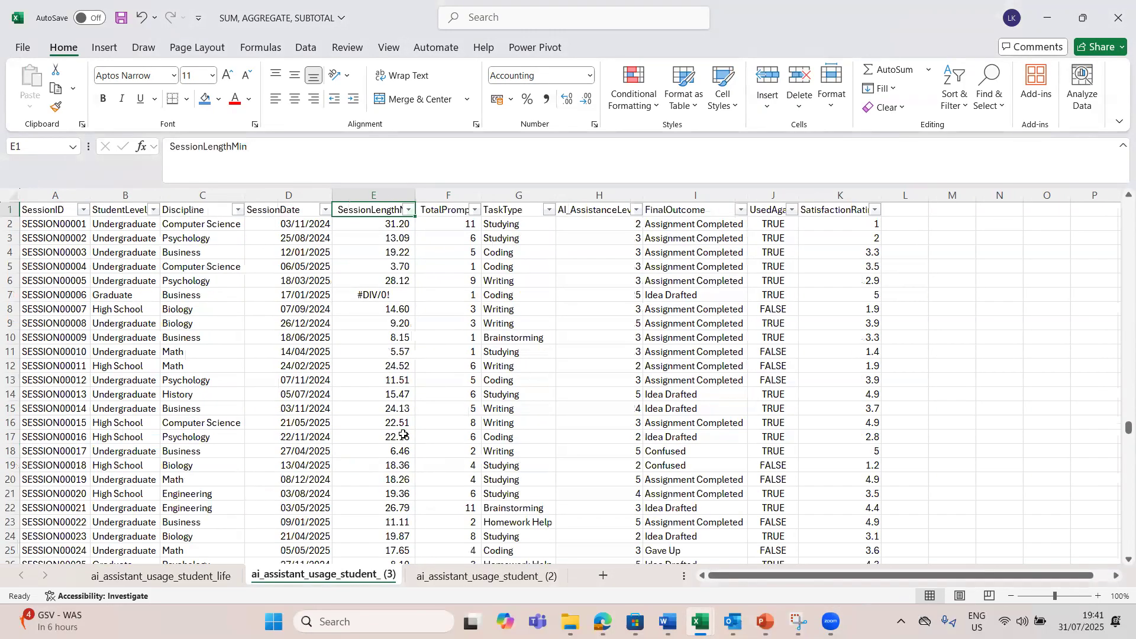
pyautogui.click(396, 268)
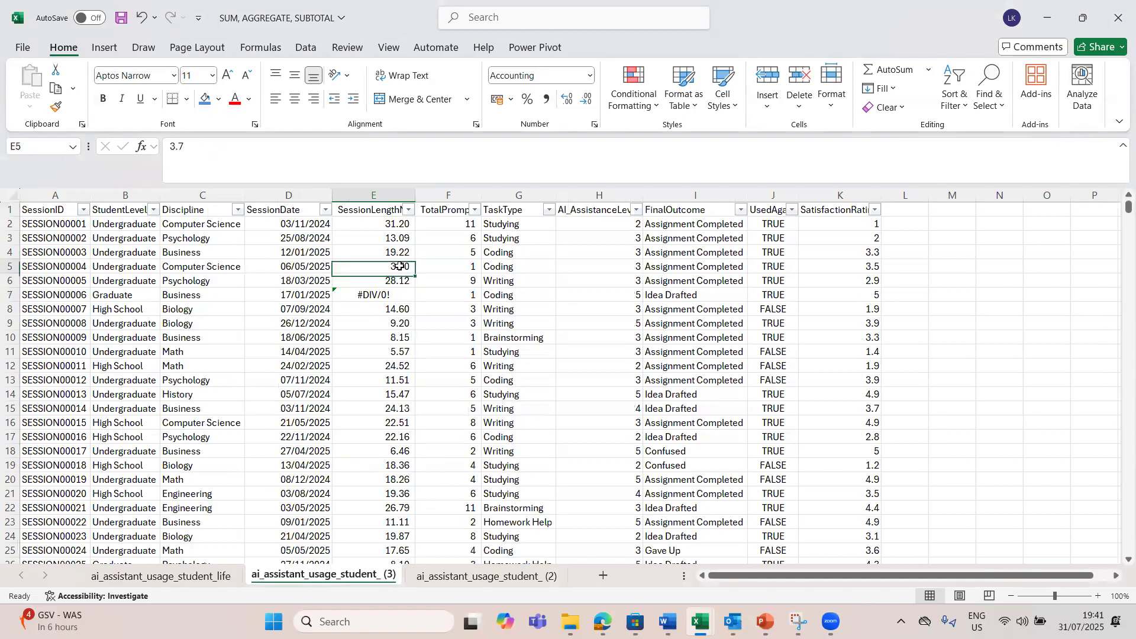
pyautogui.hotkey('ctrl', 'c')
pyautogui.click(396, 294)
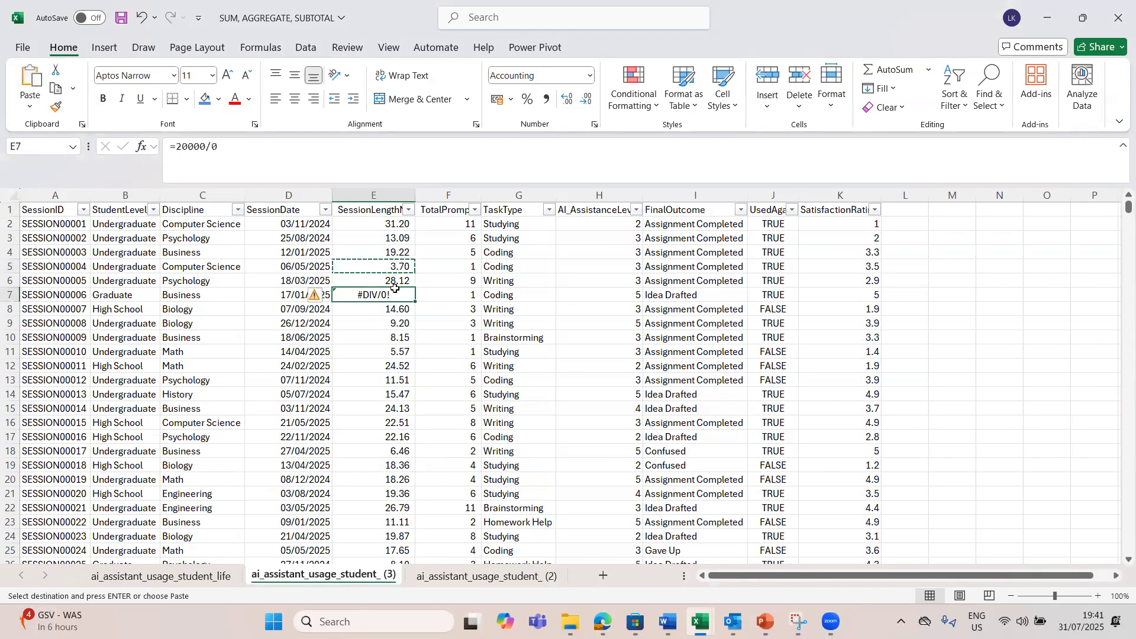
pyautogui.press('Return')
pyautogui.click(389, 312)
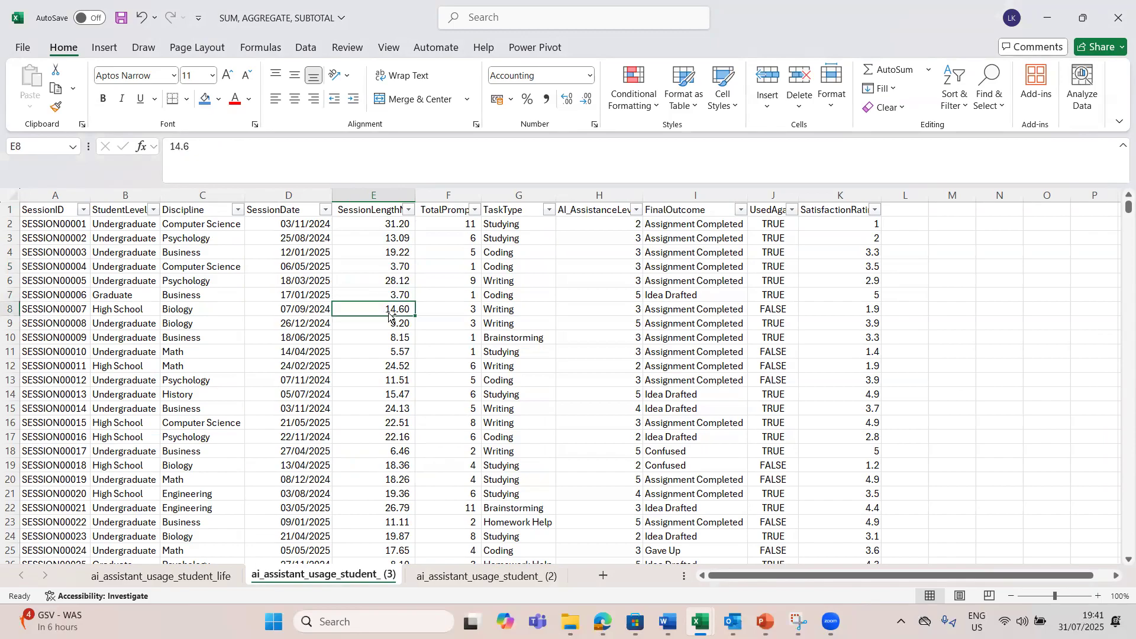
# Step: Compare the SUM total in E10003 with the AGGREGATE total in E10005 for the error-free data
pyautogui.hotkey('ctrl', 'Down')
pyautogui.press('Down')
pyautogui.press('Down')
pyautogui.press('Down')
pyautogui.press('Down')
pyautogui.press('Down')
pyautogui.press('Down')
pyautogui.press('Down')
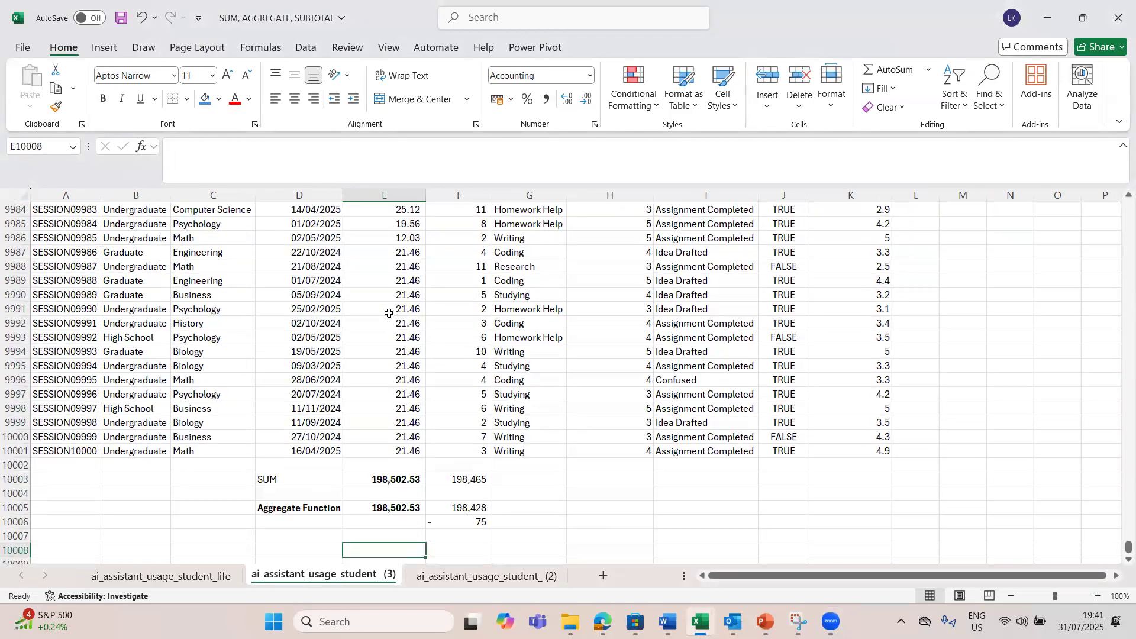
pyautogui.click(379, 484)
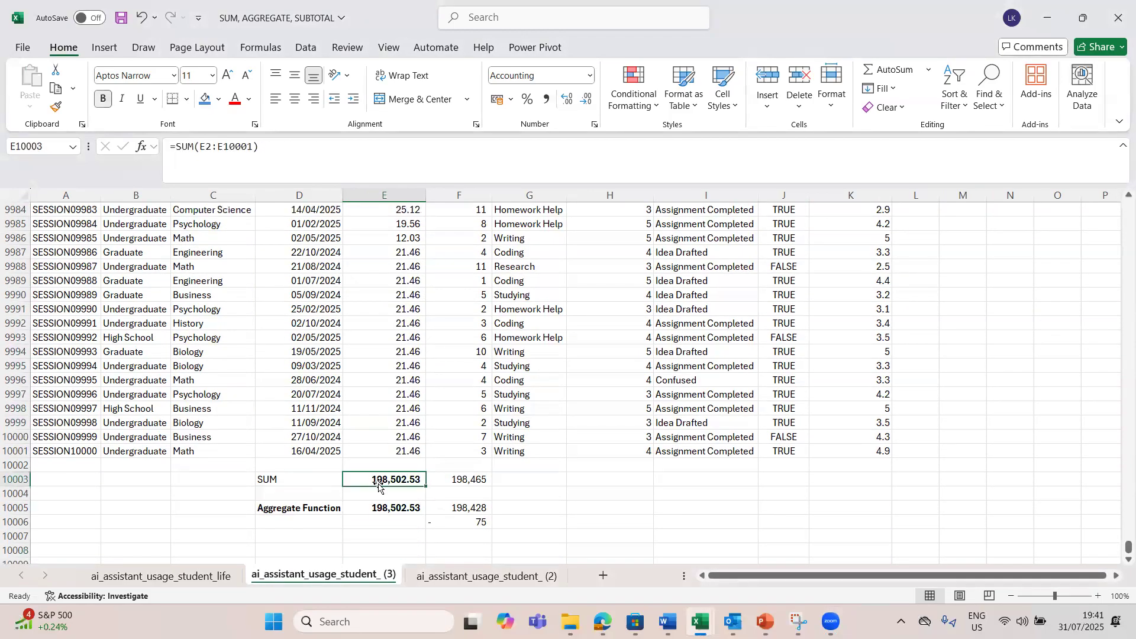
pyautogui.click(393, 513)
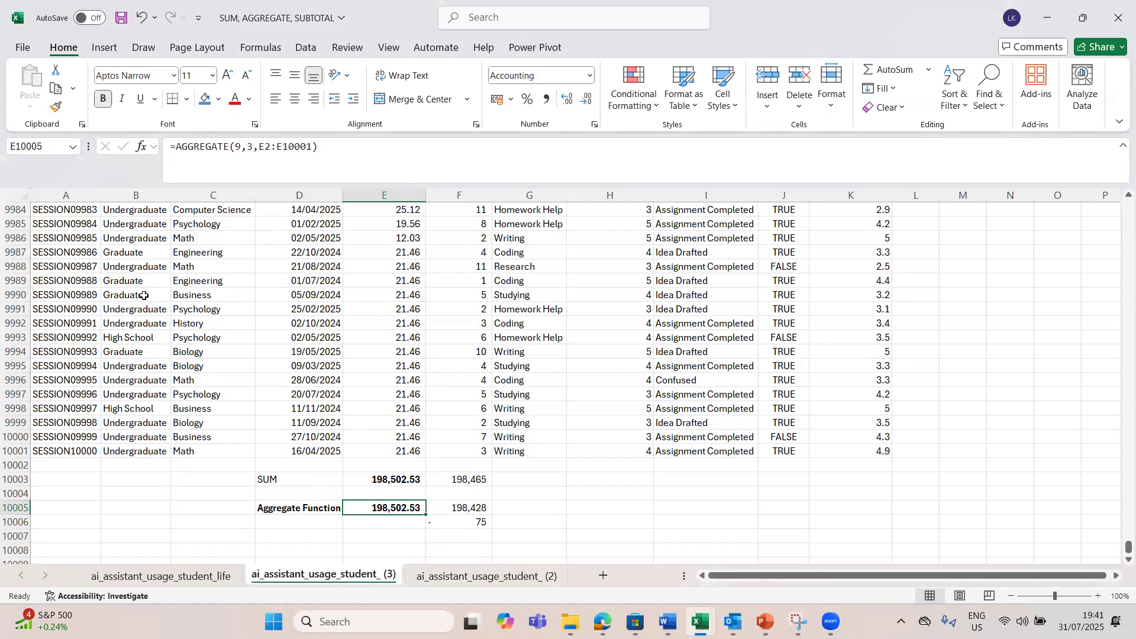
# Step: Hide rows 9988 to 10001 and compare how the SUM and AGGREGATE totals respond
pyautogui.click(9, 266)
pyautogui.moveTo(9, 266); pyautogui.dragTo(9, 457)
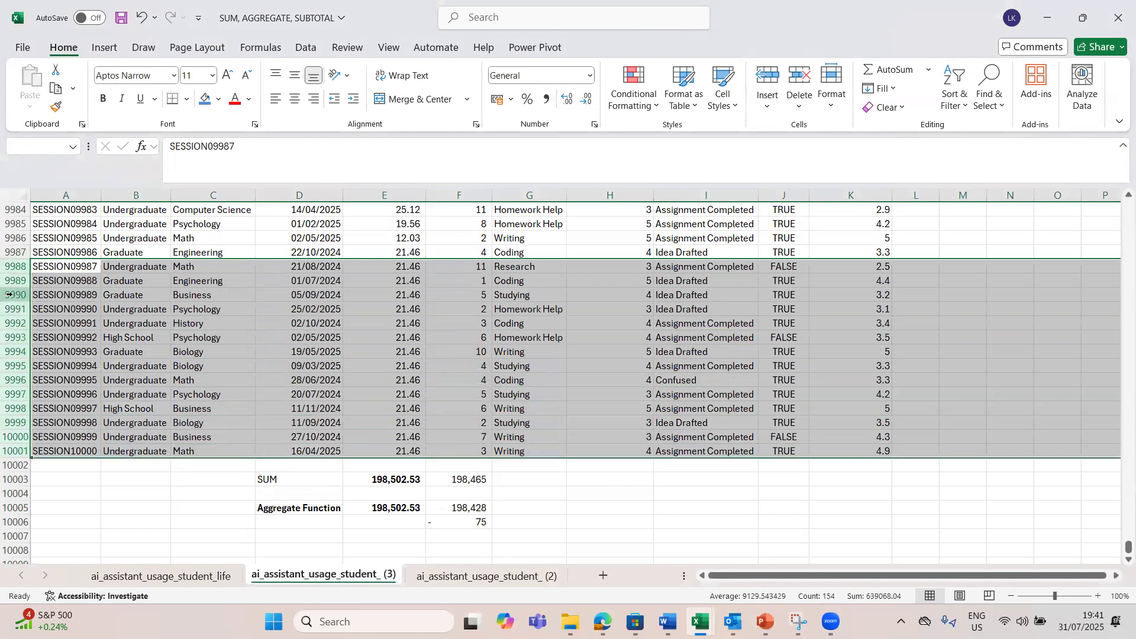
pyautogui.rightClick(10, 295)
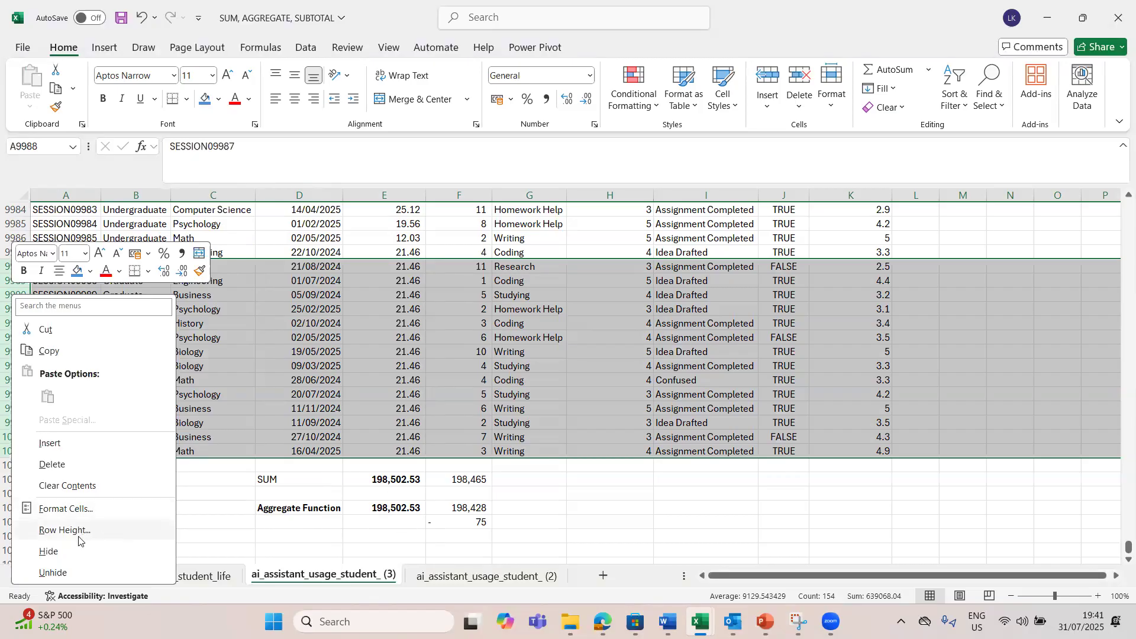
pyautogui.click(50, 552)
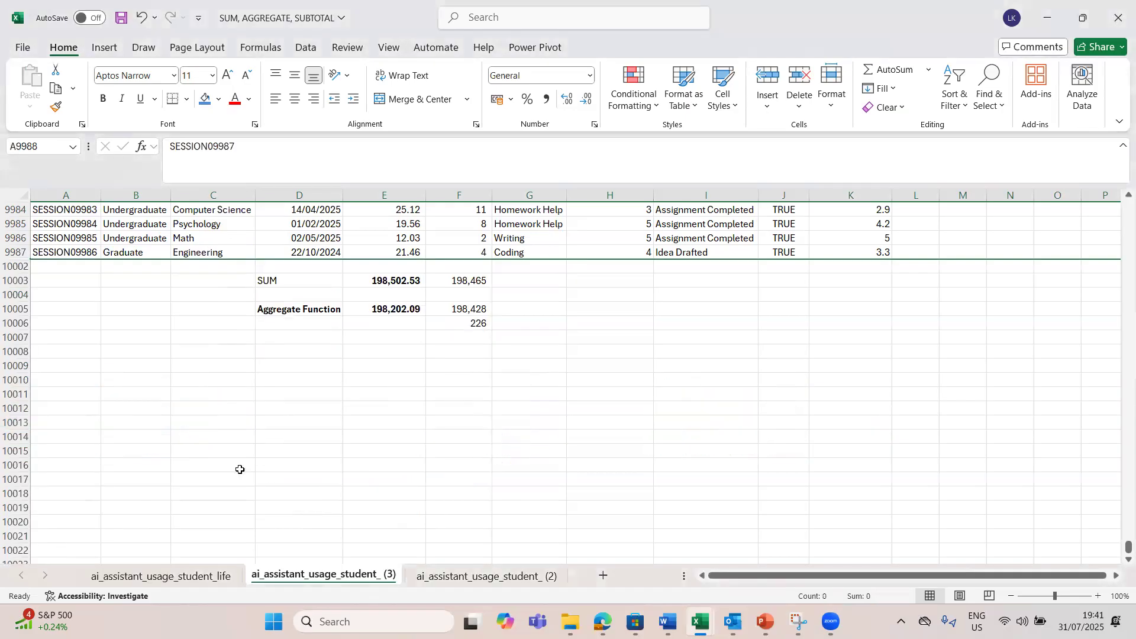
pyautogui.click(386, 282)
pyautogui.click(401, 309)
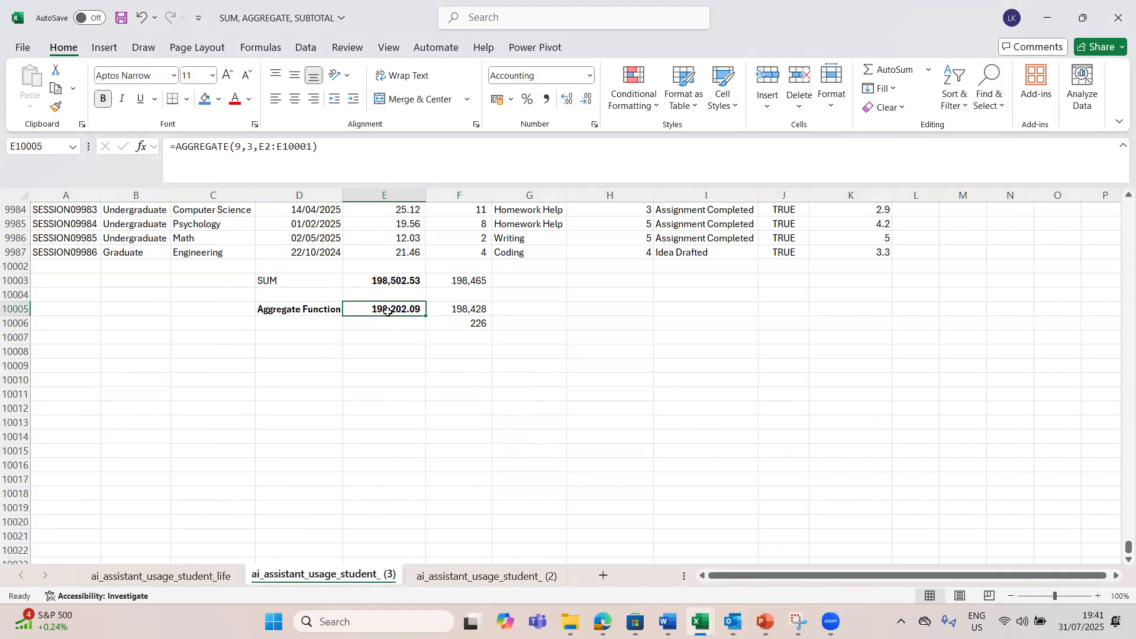
pyautogui.click(394, 281)
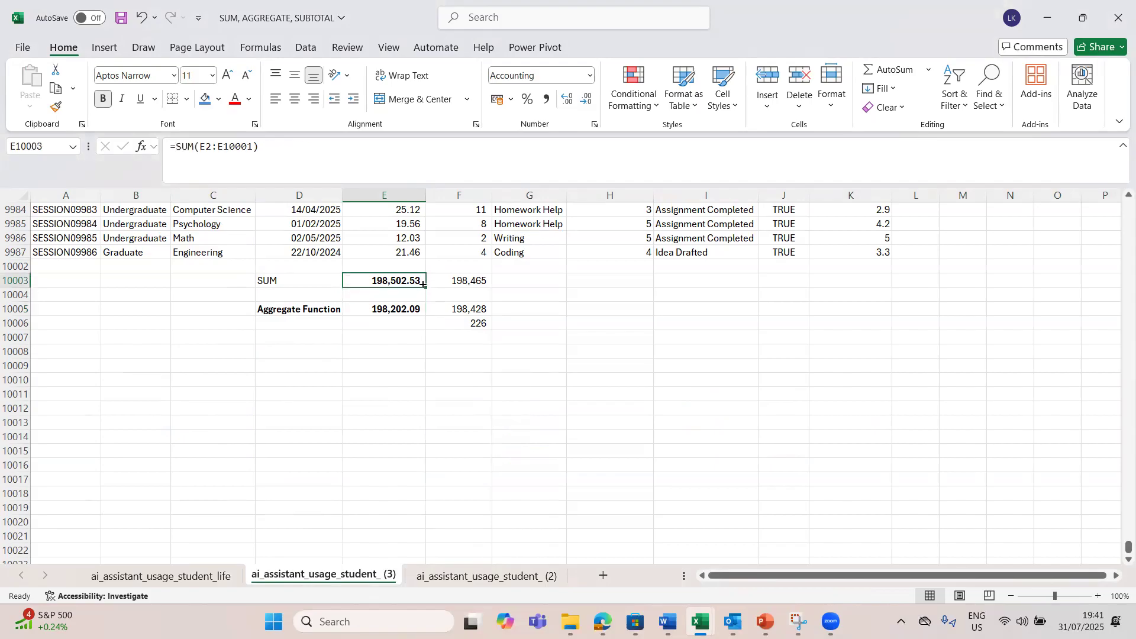
# Step: Unhide the hidden rows between row 9987 and row 10002
pyautogui.rightClick(16, 252)
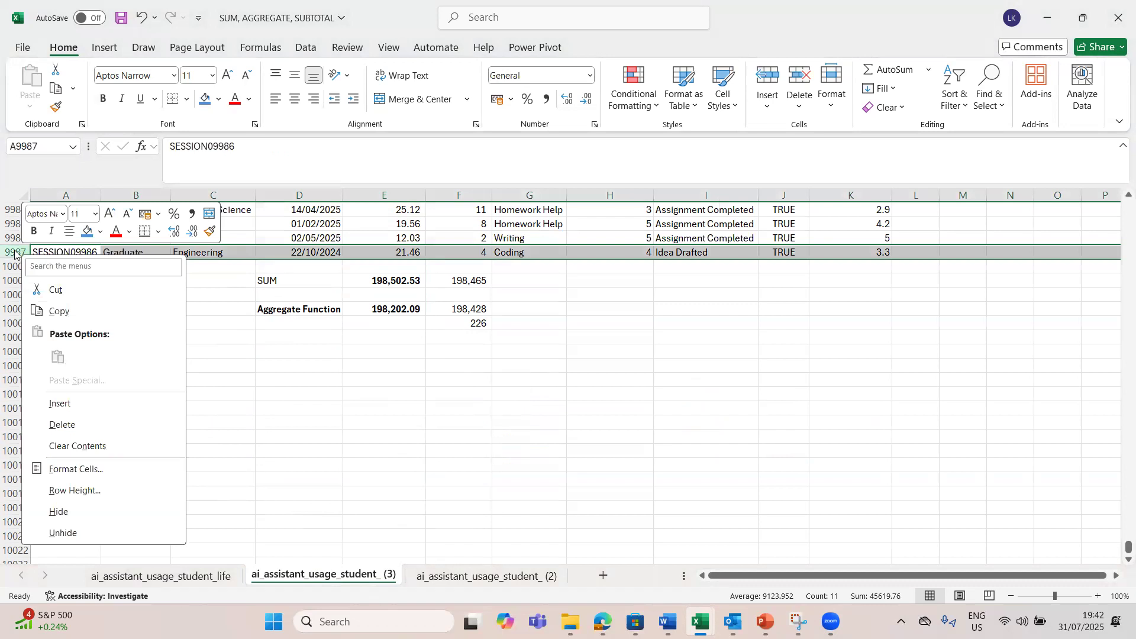
pyautogui.click(10, 251)
pyautogui.moveTo(10, 251)
pyautogui.mouseDown()
pyautogui.moveTo(17, 275)
pyautogui.moveTo(20, 266)
pyautogui.mouseUp()
pyautogui.rightClick(20, 266)
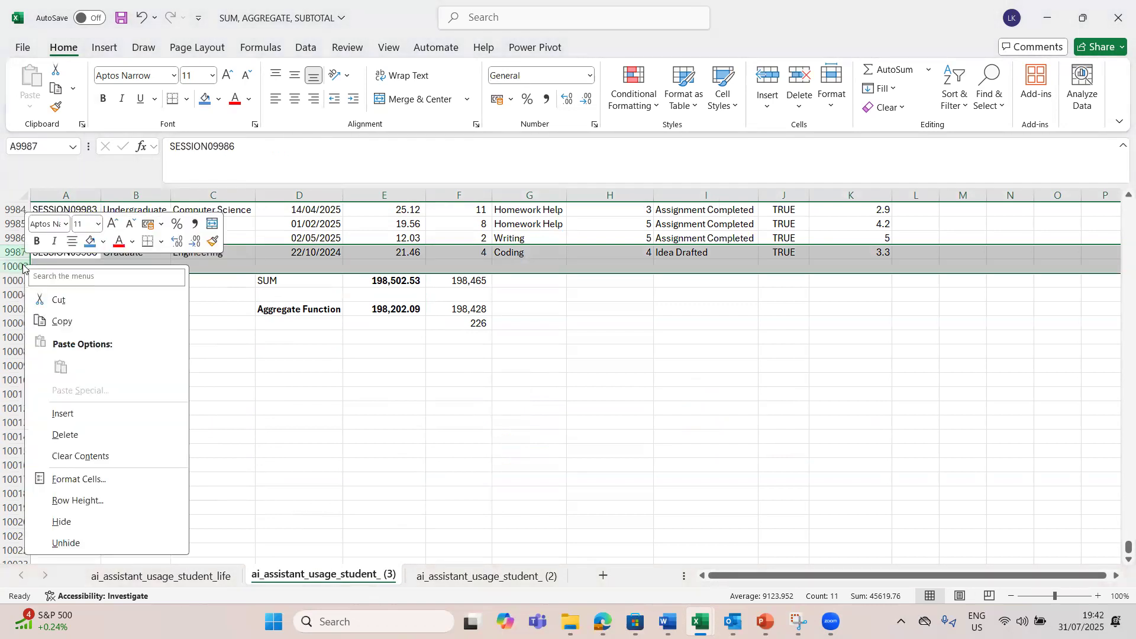
pyautogui.click(71, 545)
pyautogui.click(461, 522)
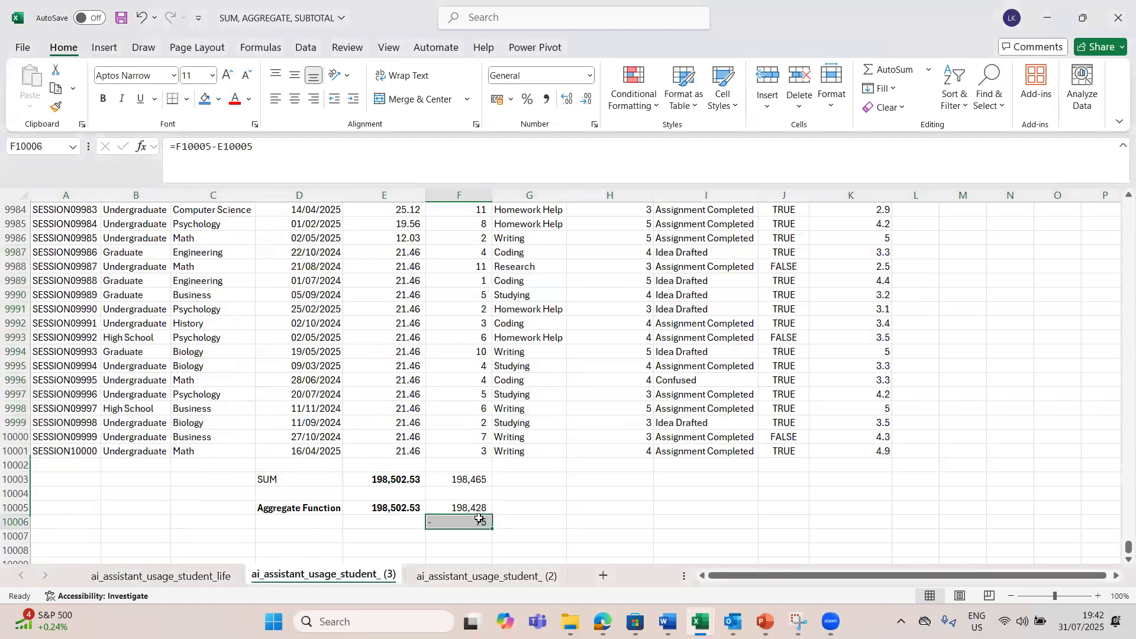